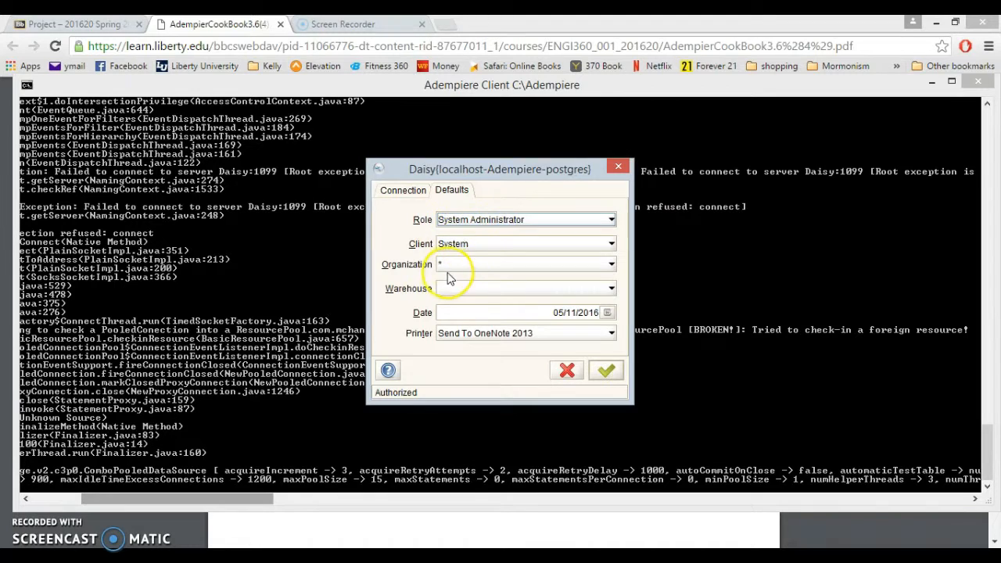
# Confirm the System Administrator login on the System client and decline the database migration.
pyautogui.click(596, 371)
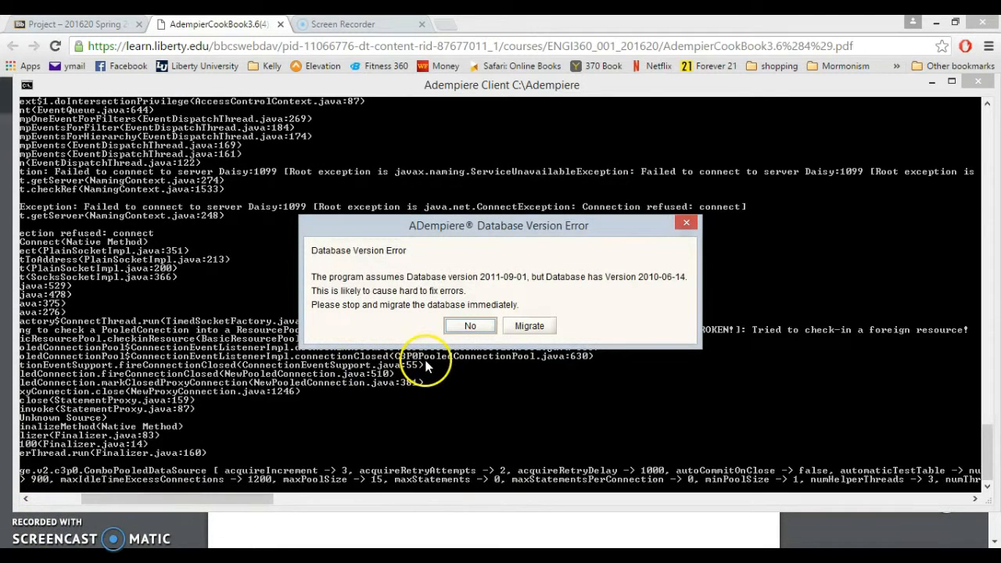
pyautogui.click(471, 326)
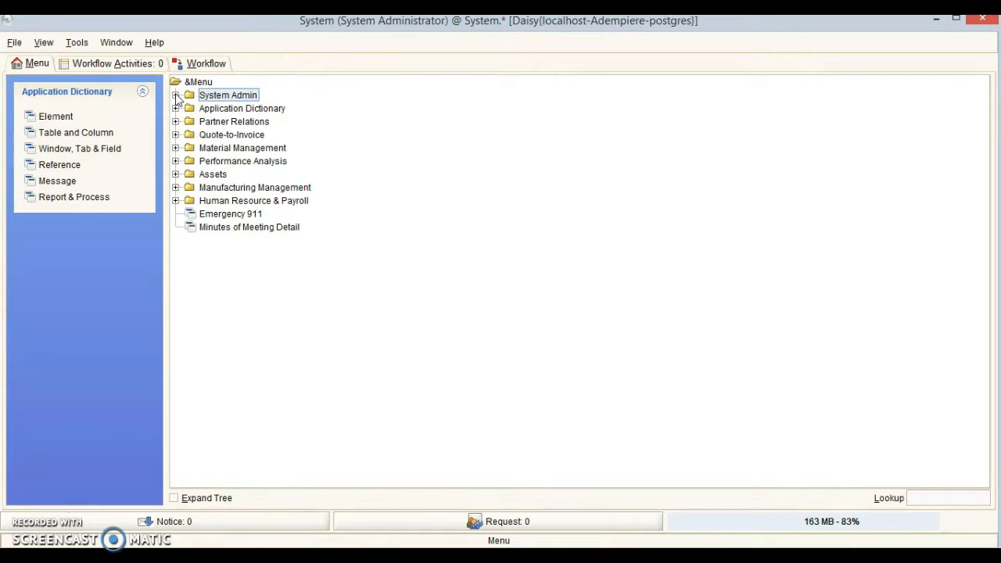
# In System Rules > Menu, delete the Minutes of Meeting Detail menu entry, leaving 667 records.
pyautogui.click(176, 96)
pyautogui.click(190, 108)
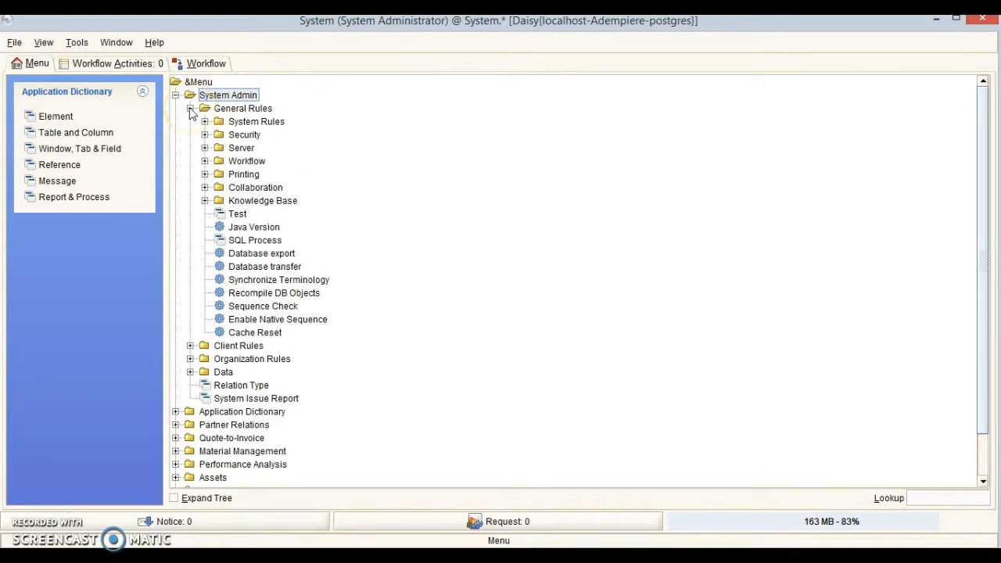
pyautogui.click(204, 122)
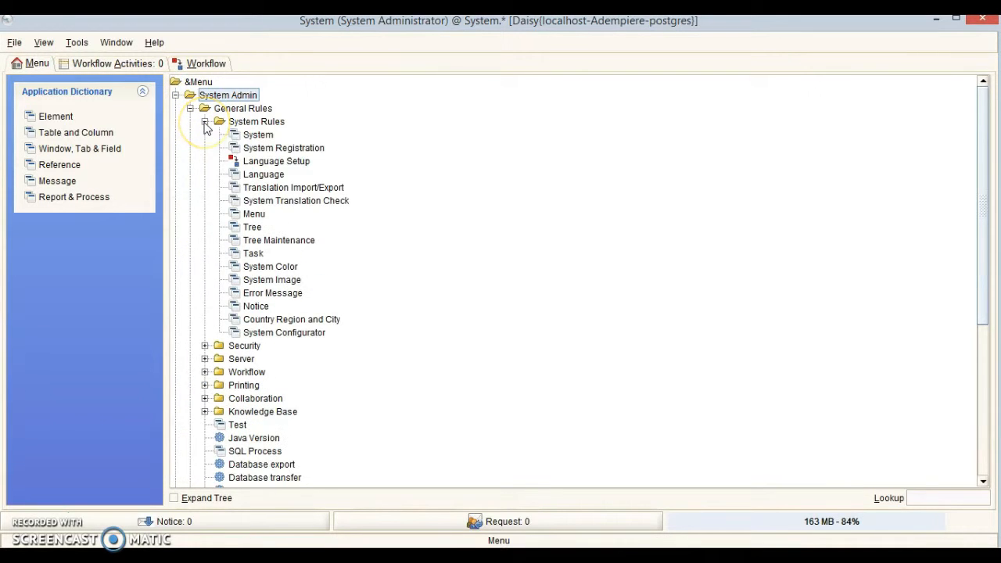
pyautogui.click(254, 214)
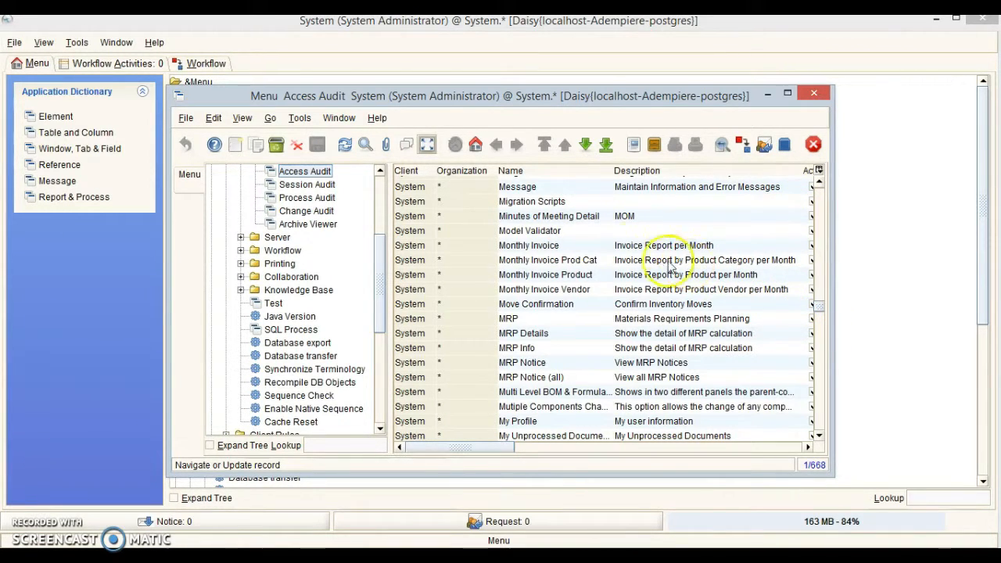
pyautogui.click(553, 217)
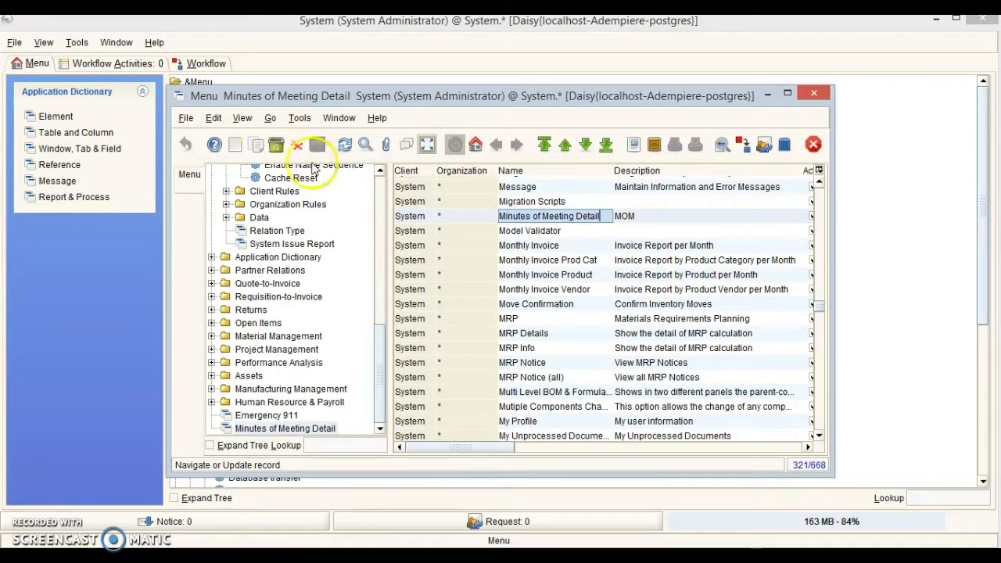
pyautogui.click(275, 145)
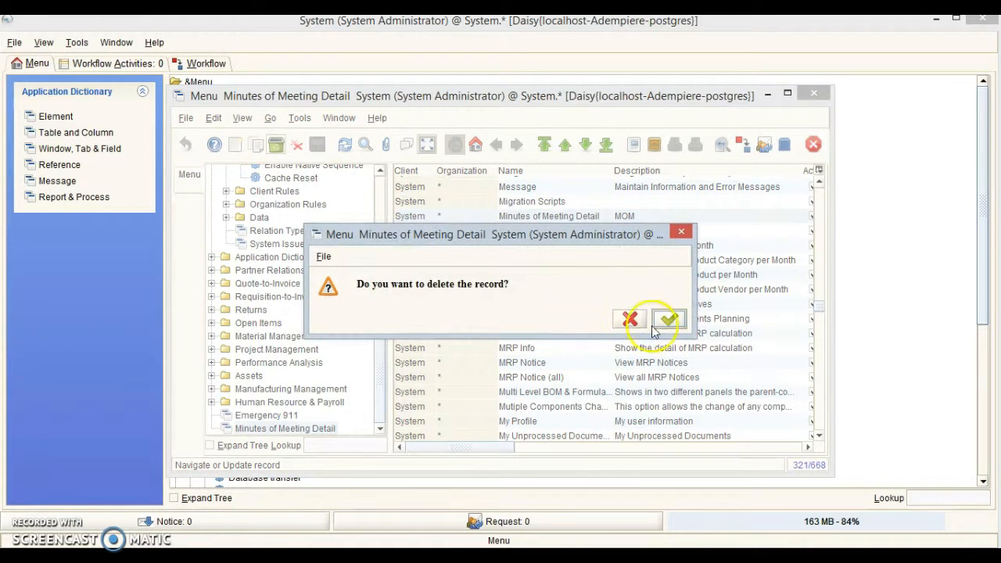
pyautogui.click(670, 321)
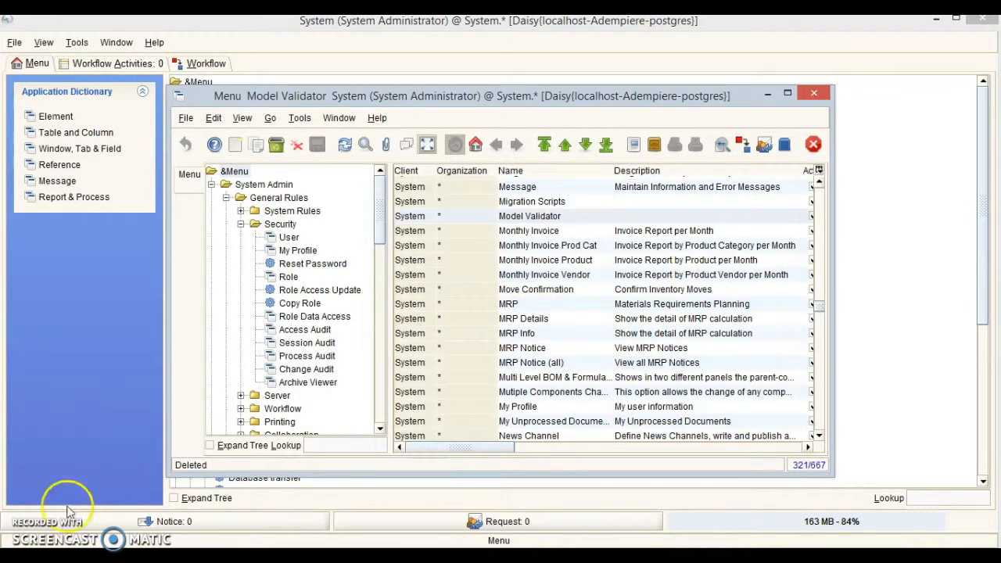
pyautogui.click(814, 94)
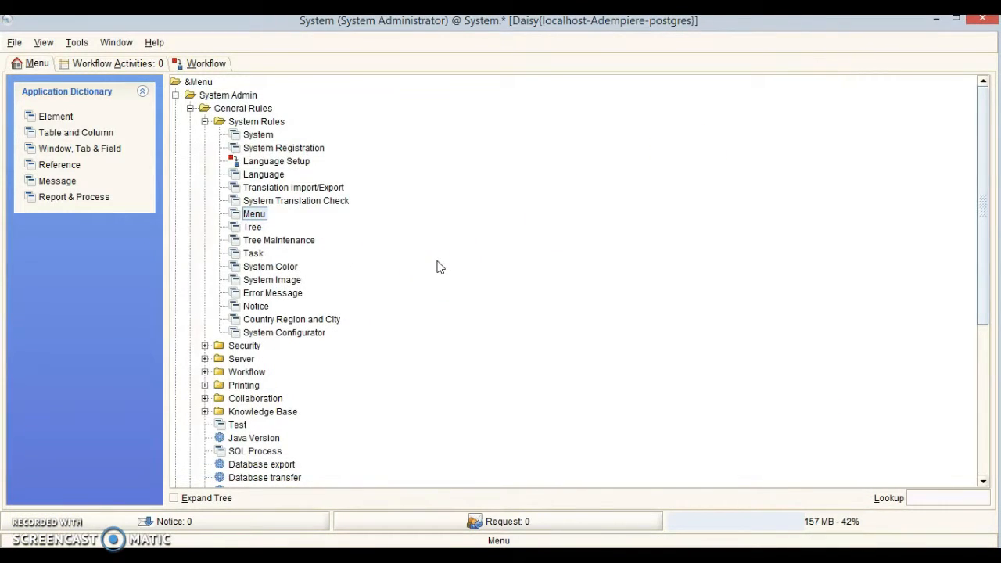
# Open Application Dictionary's Window, Tab & Field and list all window records.
pyautogui.click(176, 95)
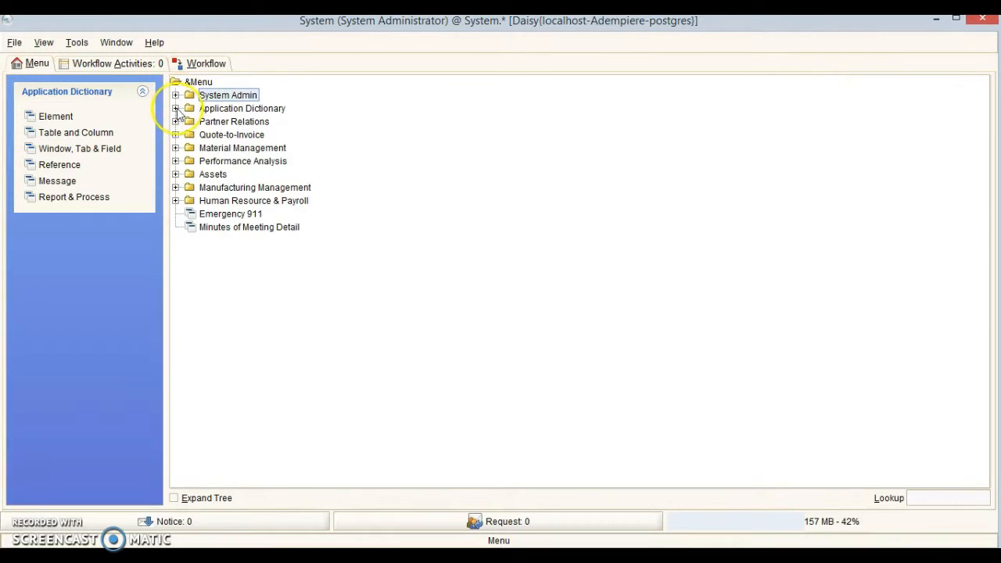
pyautogui.click(176, 109)
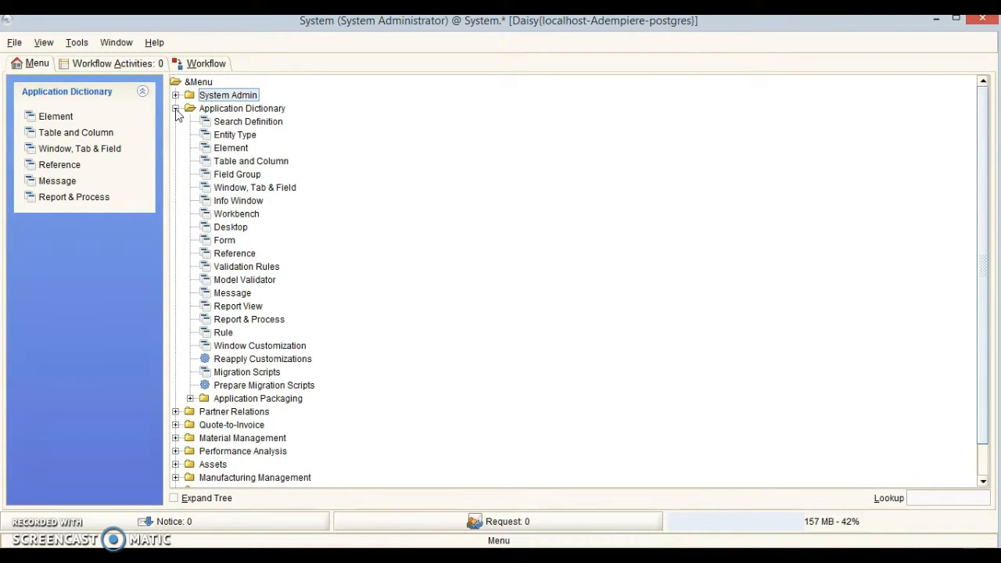
pyautogui.click(254, 188)
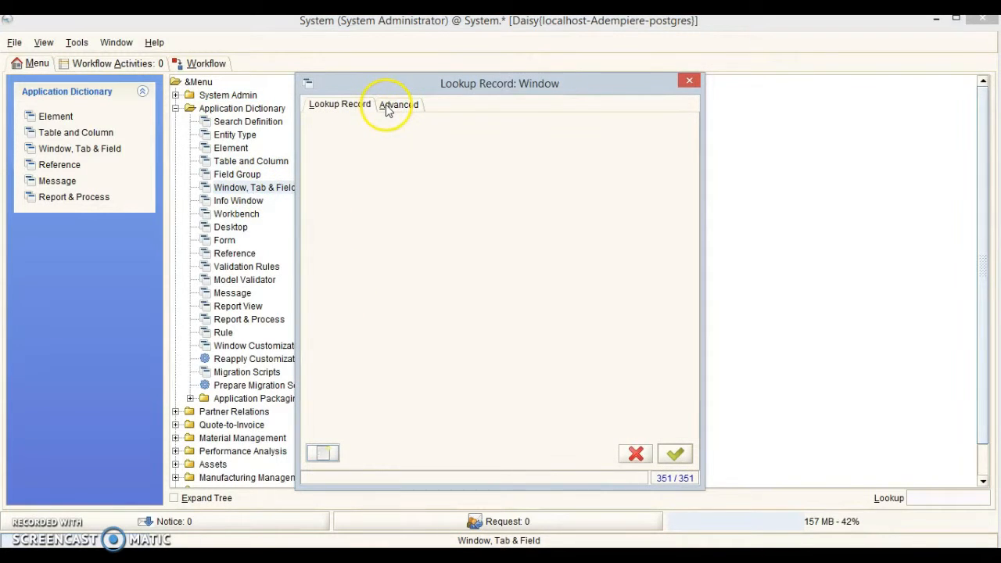
pyautogui.click(388, 106)
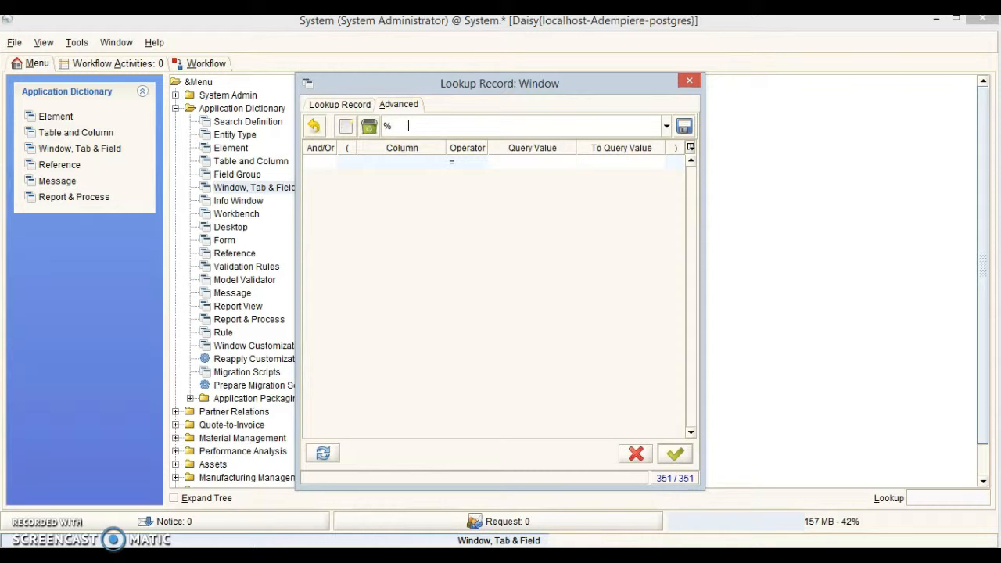
pyautogui.press('Return')
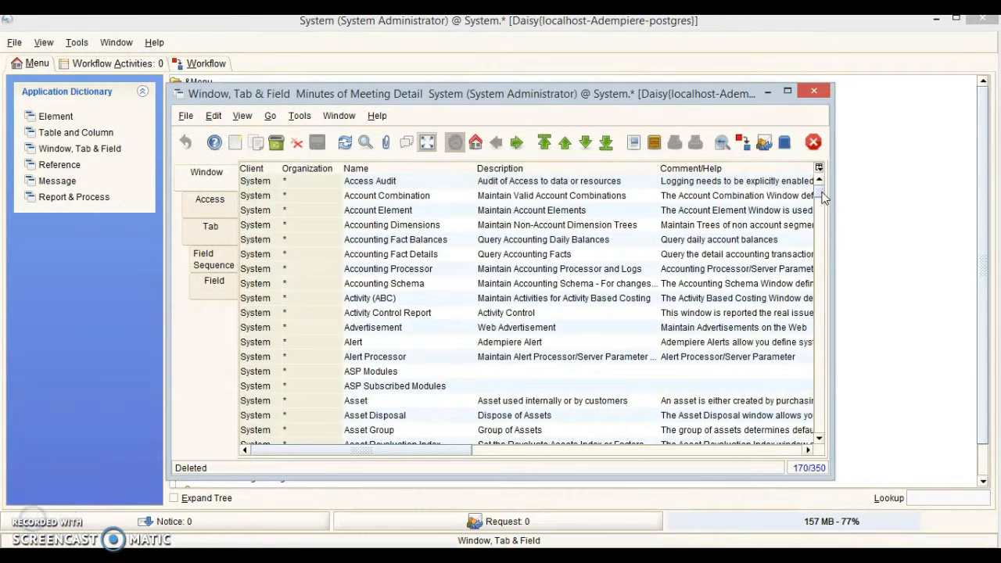
pyautogui.moveTo(821, 192); pyautogui.dragTo(829, 310)
# Delete the Minutes of Meeting Detail window record, leaving 349 windows.
pyautogui.click(451, 348)
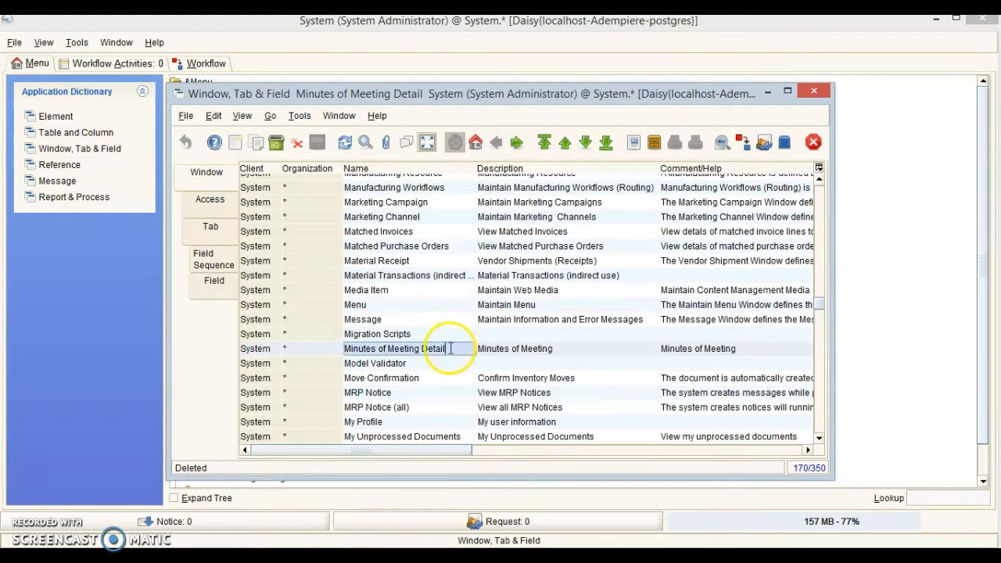
pyautogui.click(309, 349)
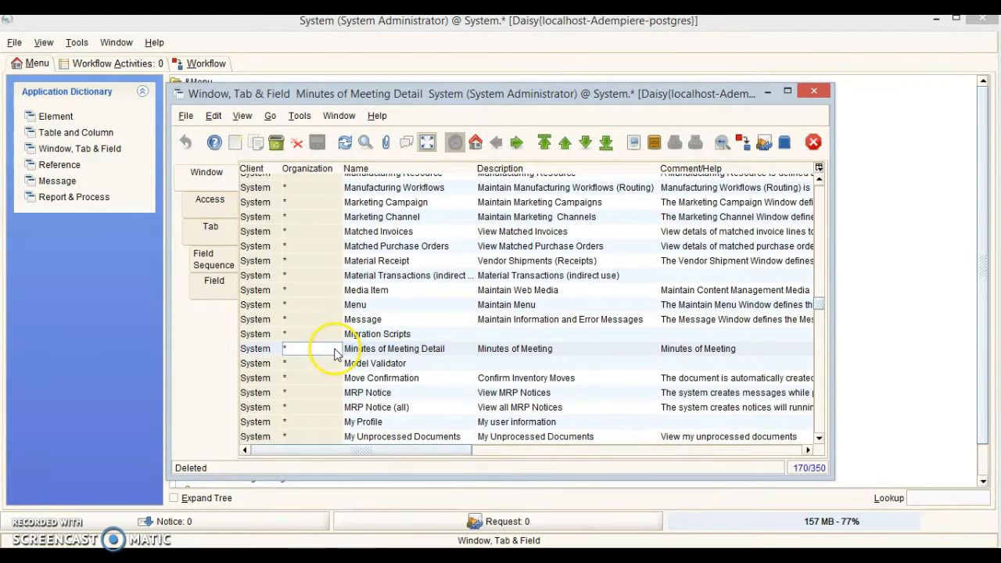
pyautogui.click(276, 142)
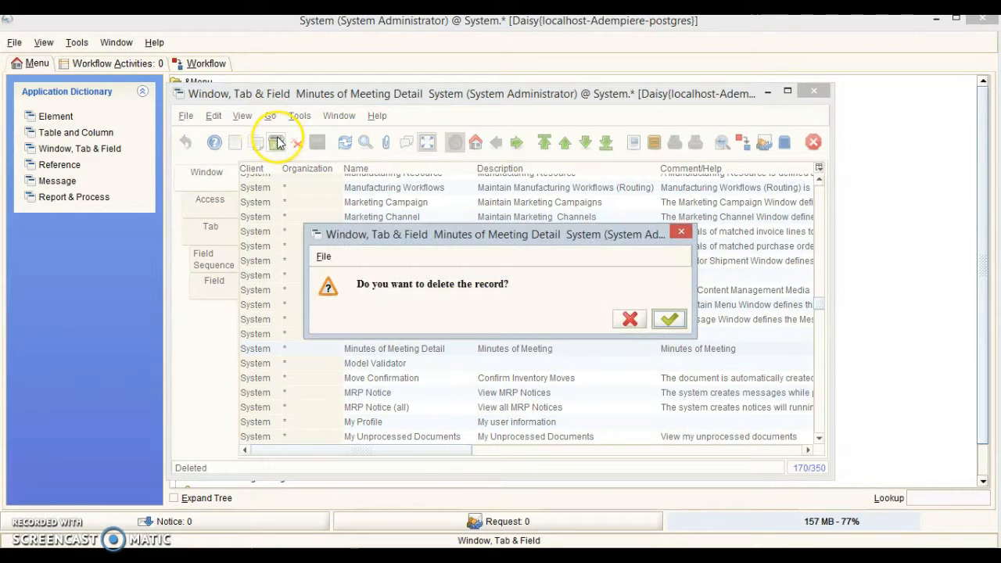
pyautogui.click(668, 320)
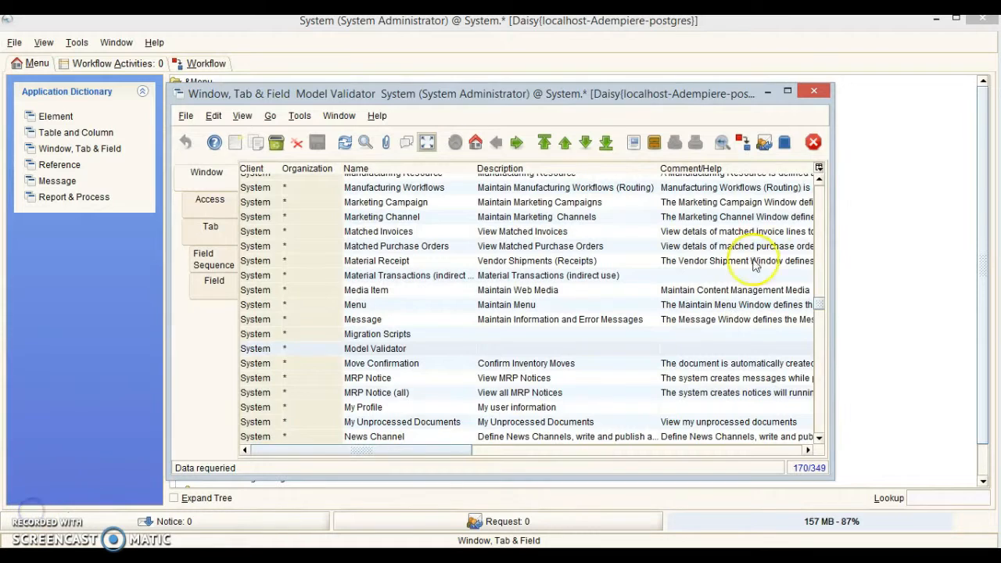
pyautogui.click(816, 94)
# Delete the c_mom4 record in Table and Column, leaving 820 tables.
pyautogui.click(266, 161)
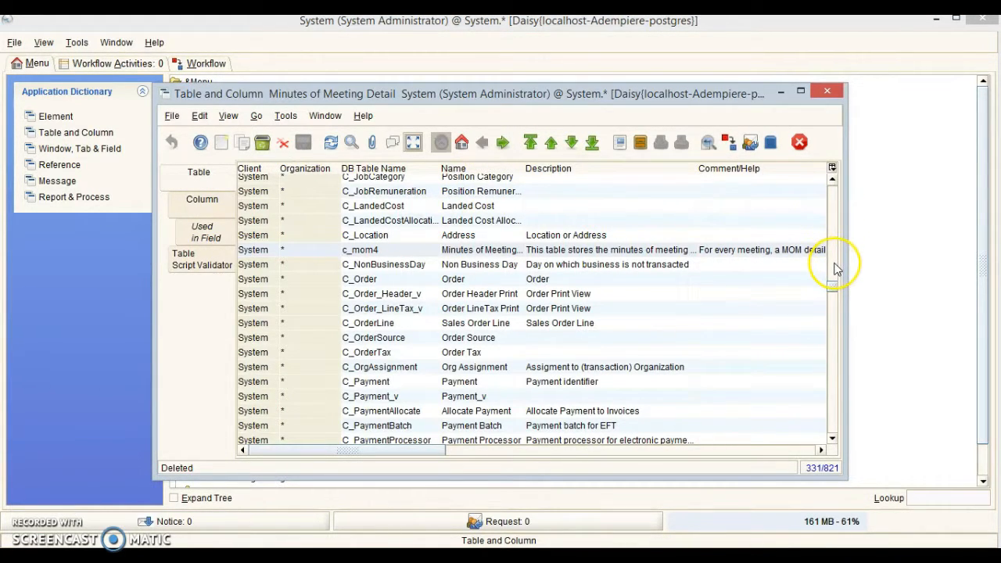
pyautogui.click(368, 250)
pyautogui.click(262, 143)
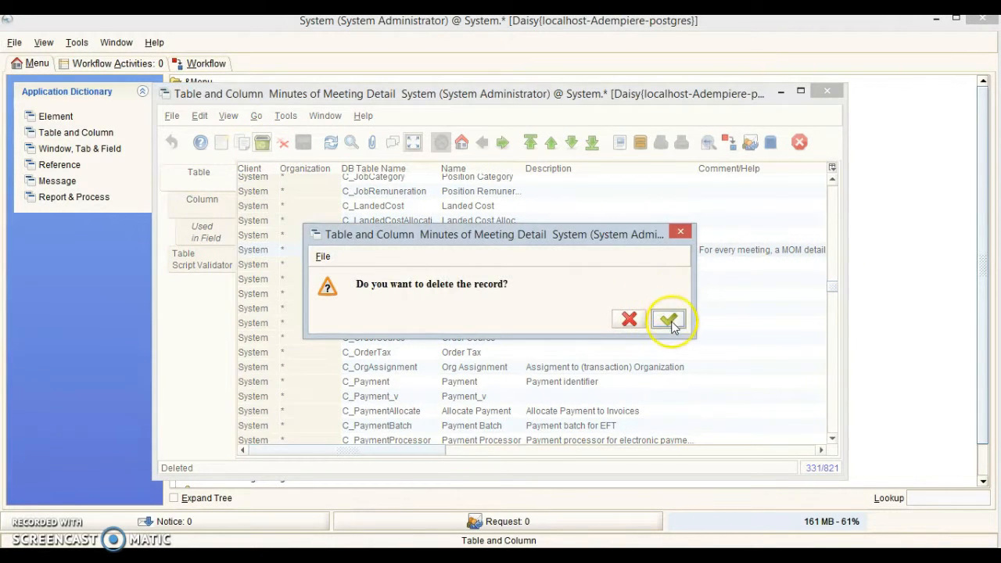
pyautogui.click(670, 321)
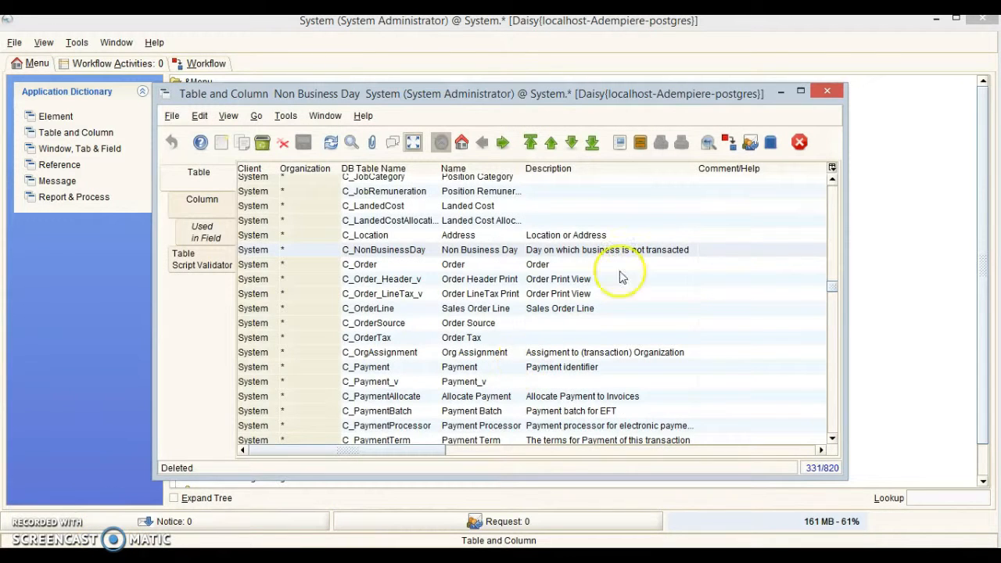
pyautogui.click(825, 94)
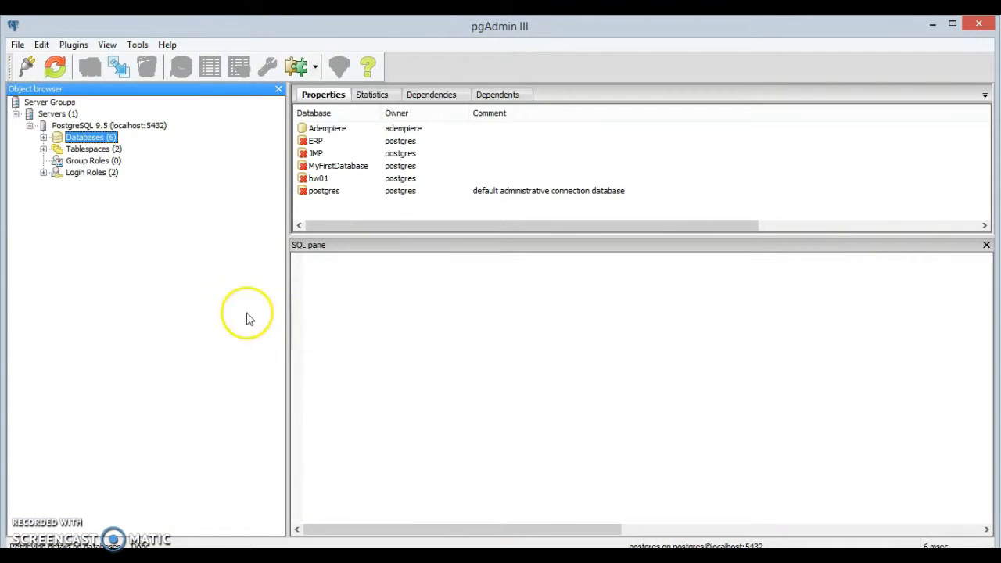
# Drop the c_mom4 table from the Adempiere database's adempiere schema in pgAdmin.
pyautogui.click(44, 138)
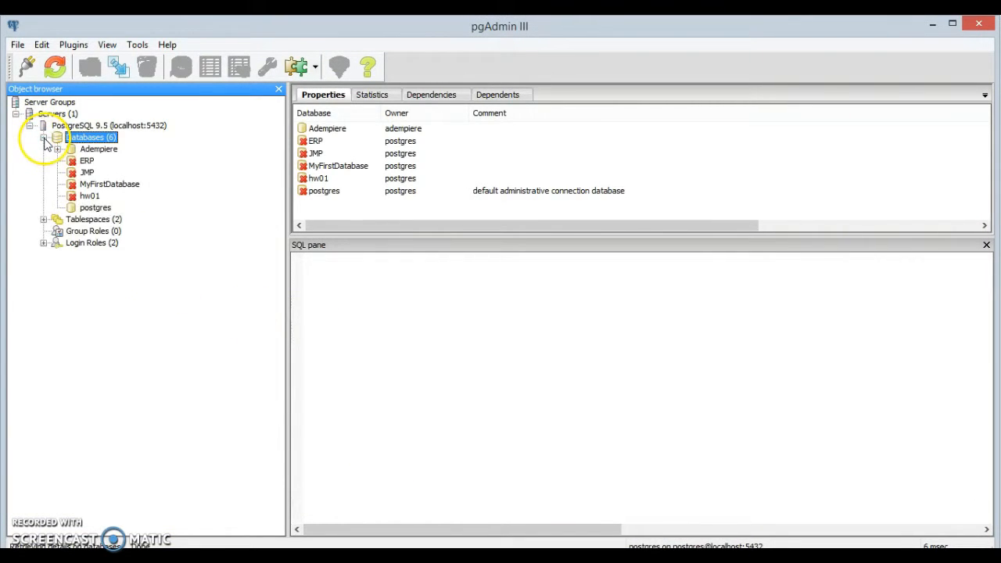
pyautogui.click(57, 149)
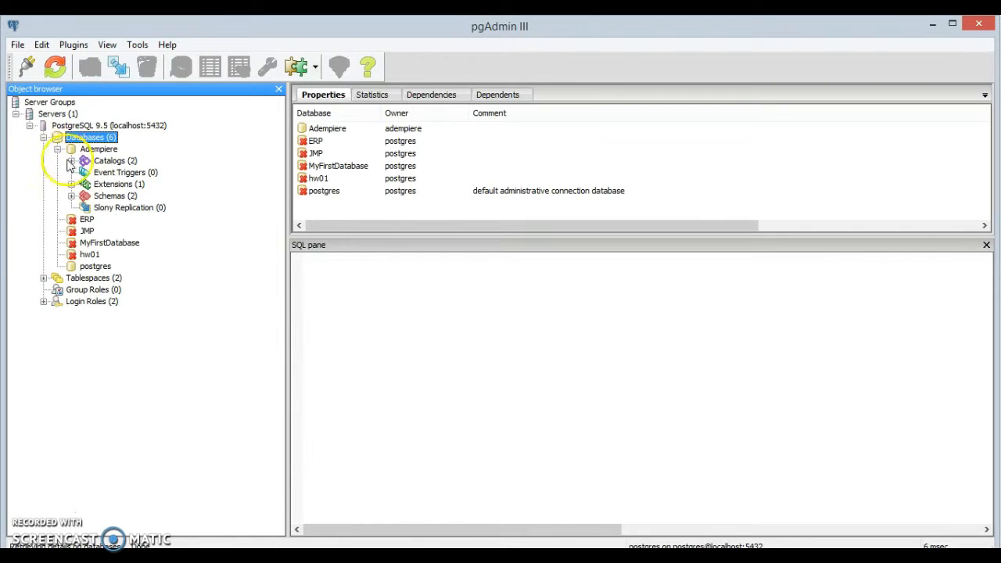
pyautogui.click(71, 195)
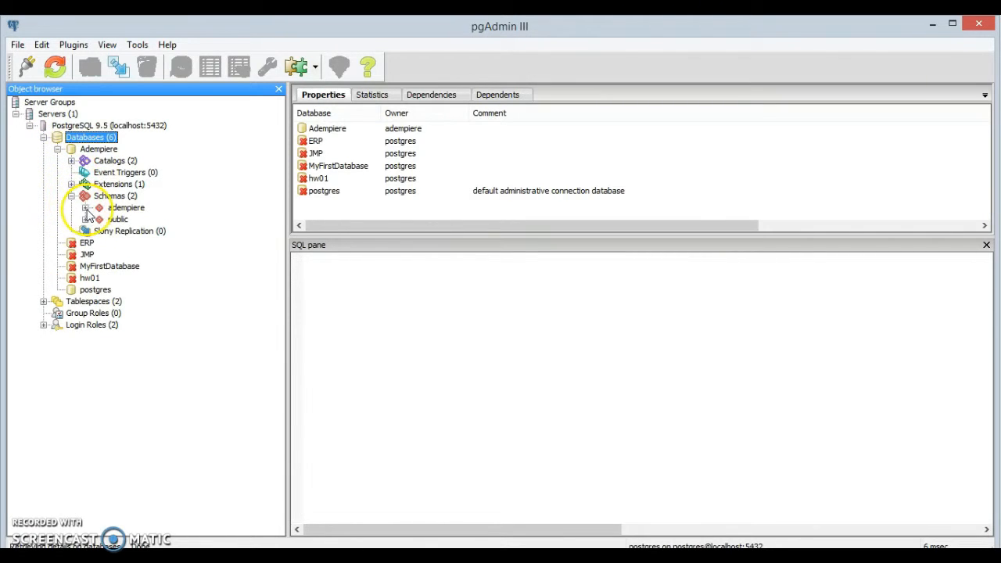
pyautogui.click(85, 208)
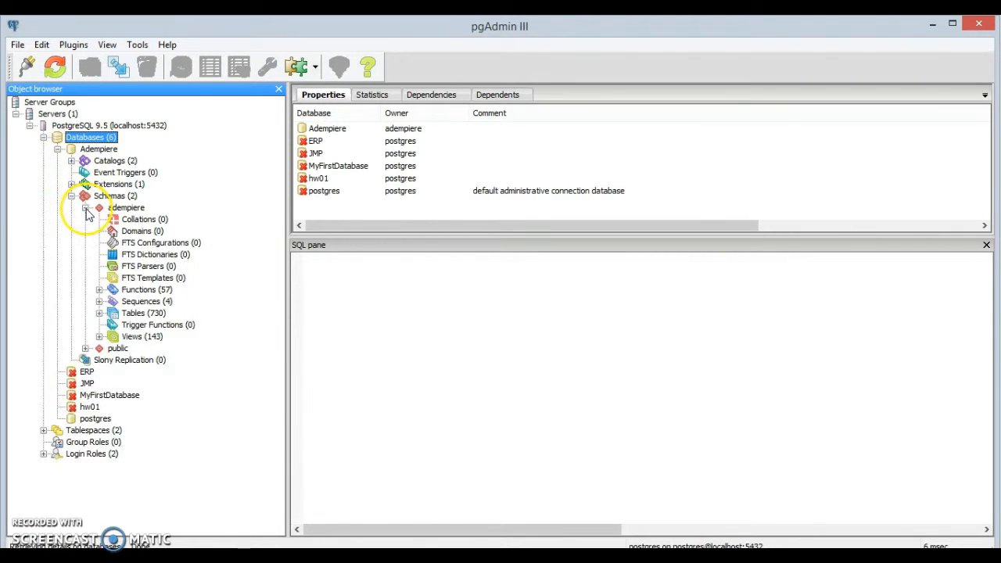
pyautogui.click(99, 315)
pyautogui.moveTo(281, 122); pyautogui.dragTo(283, 307)
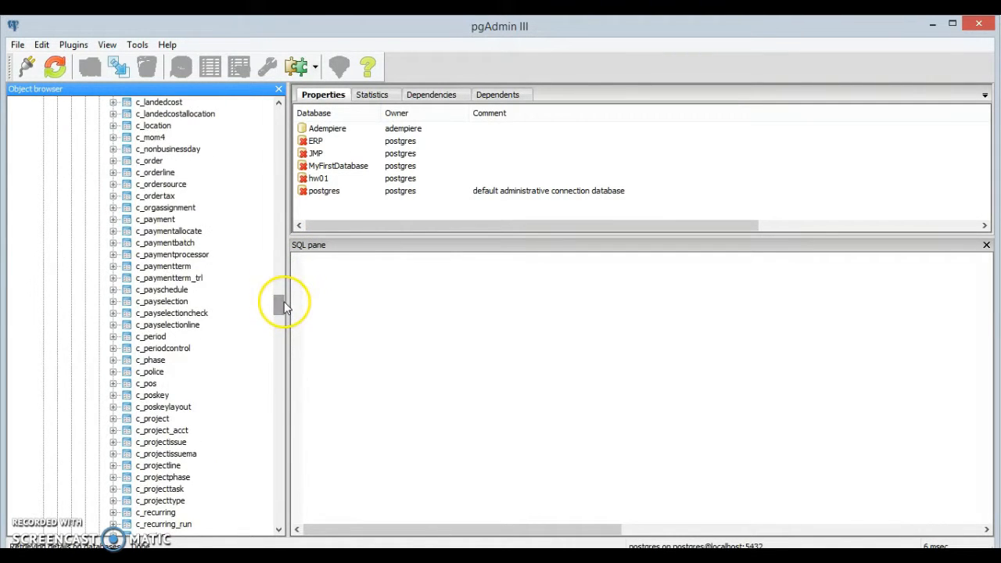
pyautogui.click(158, 139)
pyautogui.rightClick(158, 139)
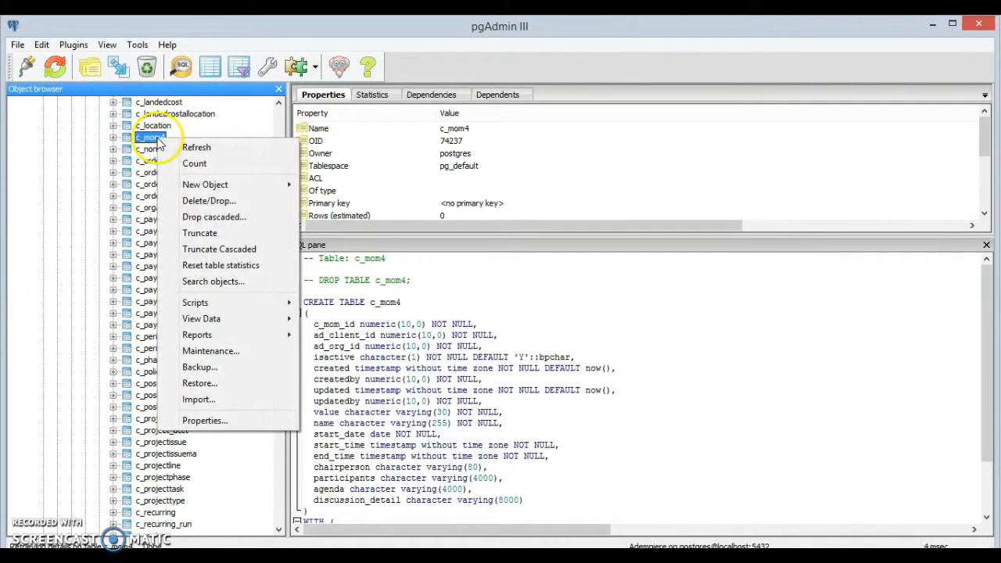
pyautogui.click(222, 200)
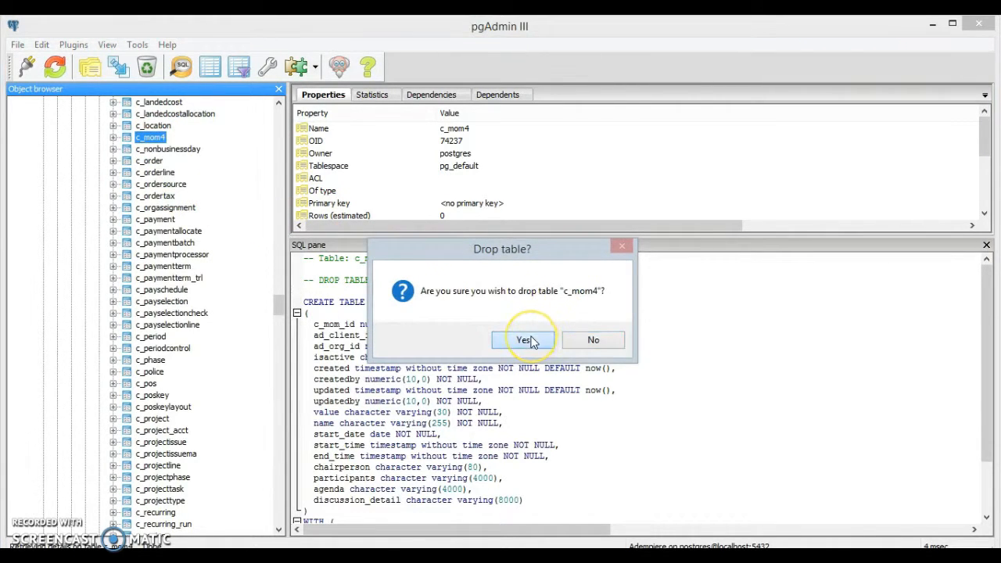
pyautogui.click(527, 340)
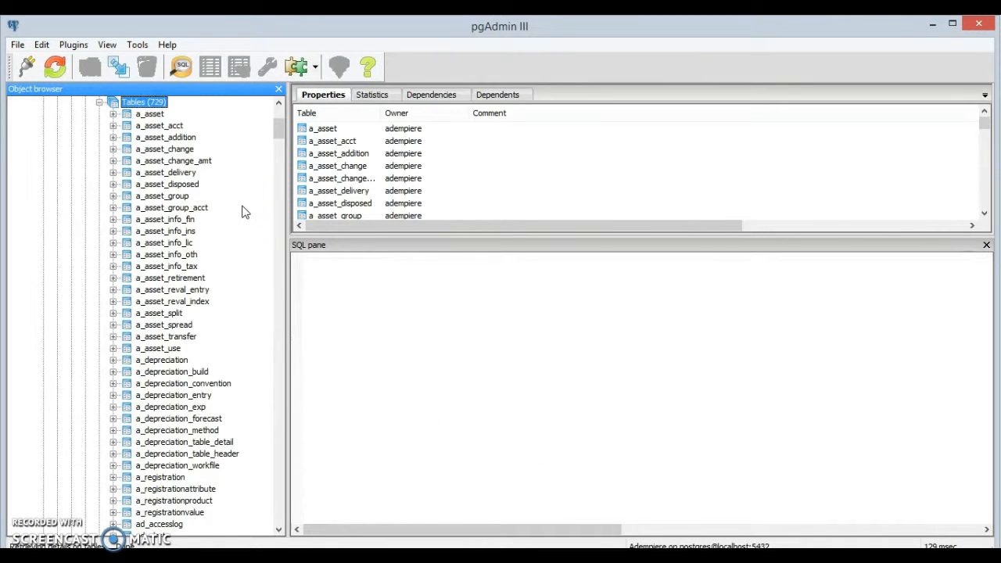
# Open an empty SQL query window and return to the cookbook PDF.
pyautogui.click(182, 69)
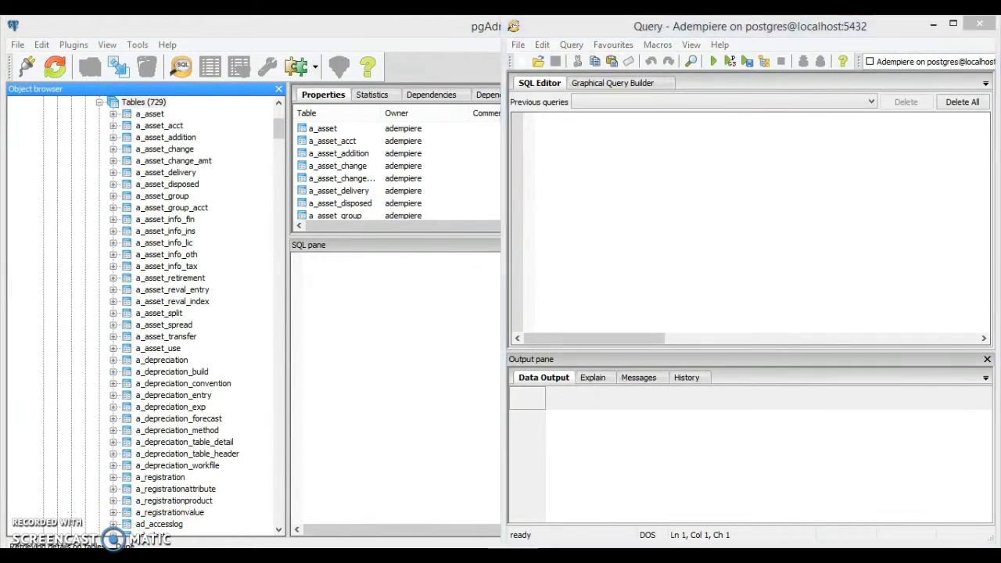
pyautogui.click(99, 557)
pyautogui.click(381, 282)
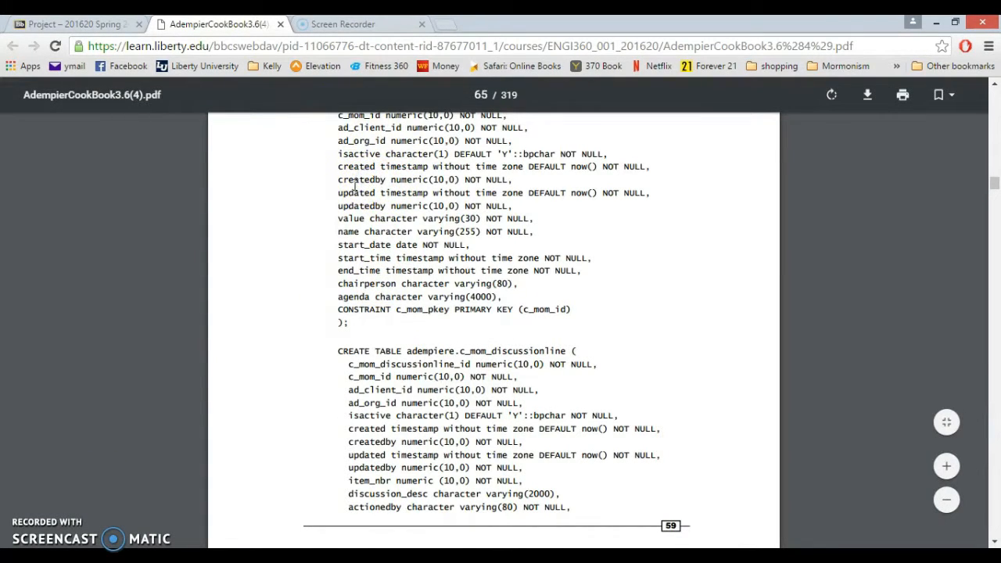
# Select the CREATE TABLE SQL starting at c_mom in the cookbook, then return to pgAdmin.
pyautogui.scroll(1, 356, 184)
pyautogui.click(340, 131)
pyautogui.moveTo(337, 123); pyautogui.dragTo(349, 452)
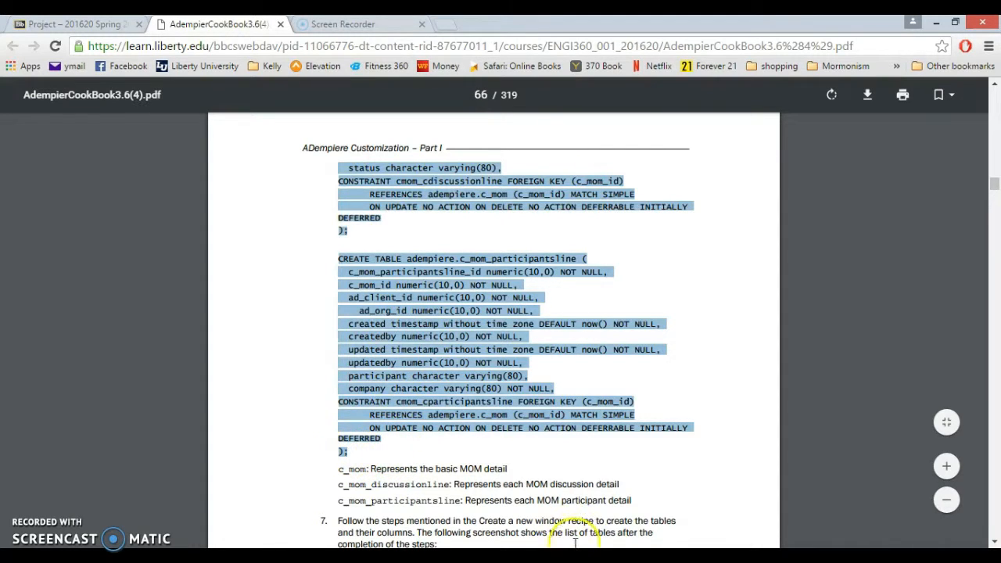
pyautogui.click(530, 520)
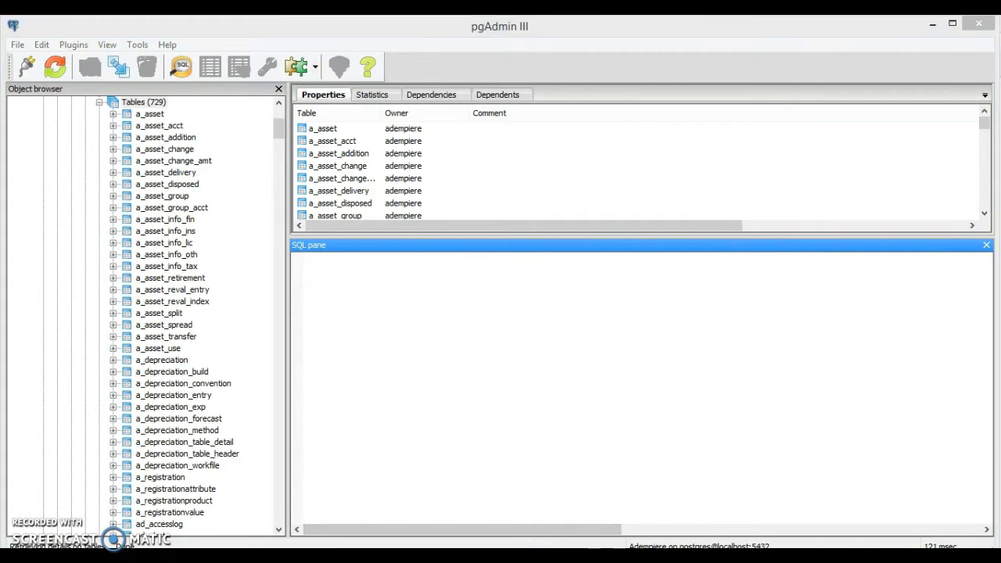
# Paste and execute the CREATE TABLE script in the pgAdmin query window.
pyautogui.click(626, 500)
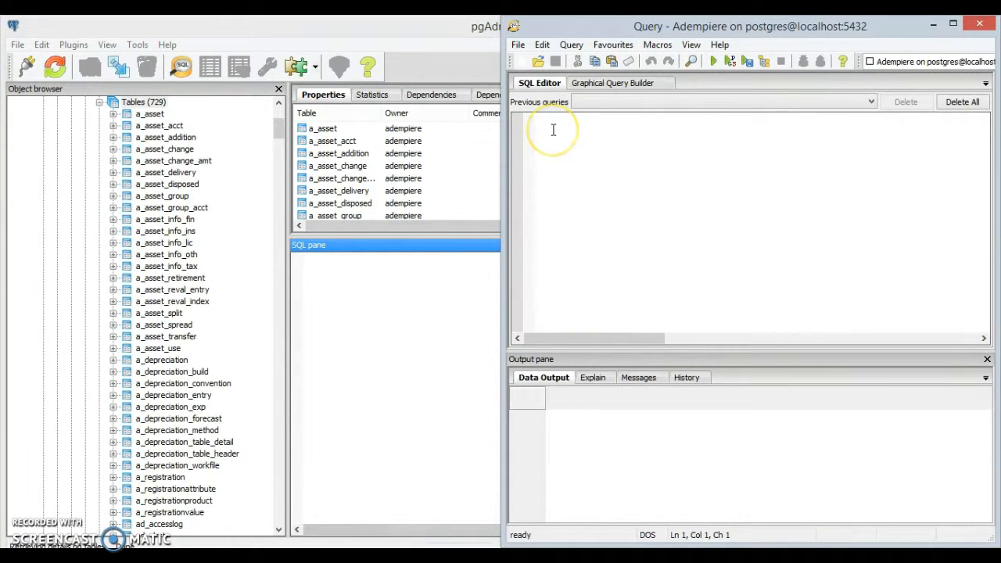
pyautogui.hotkey('ctrl', 'v')
pyautogui.click(715, 62)
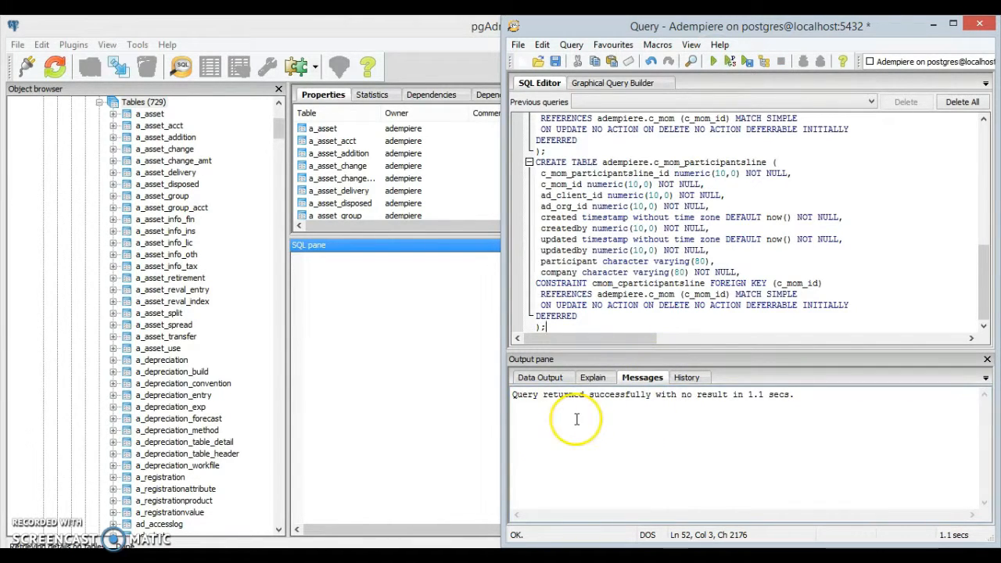
# Refresh the table list and check c_mom, c_mom_discussionline and c_mom_participantsline before returning to ADempiere.
pyautogui.click(240, 174)
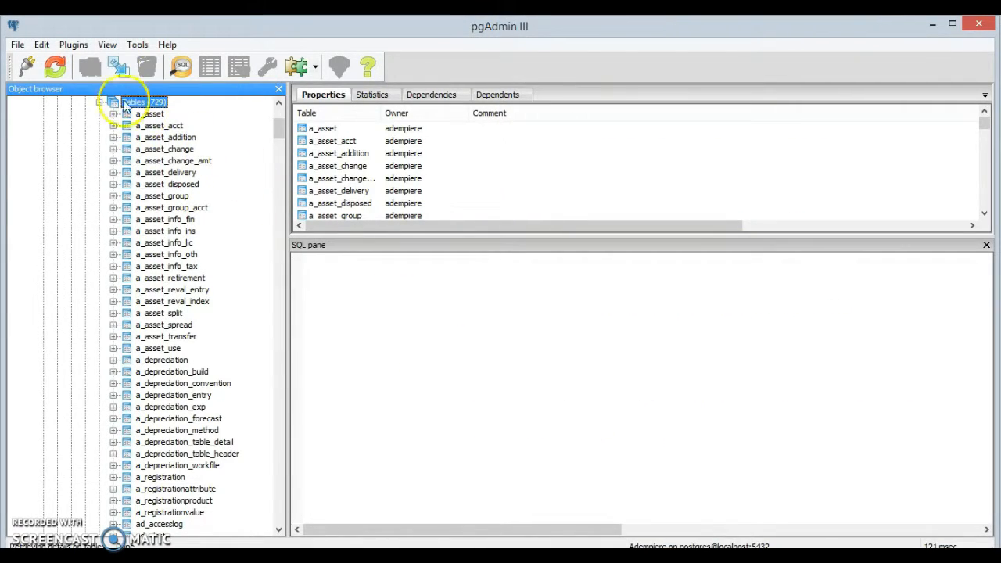
pyautogui.click(64, 71)
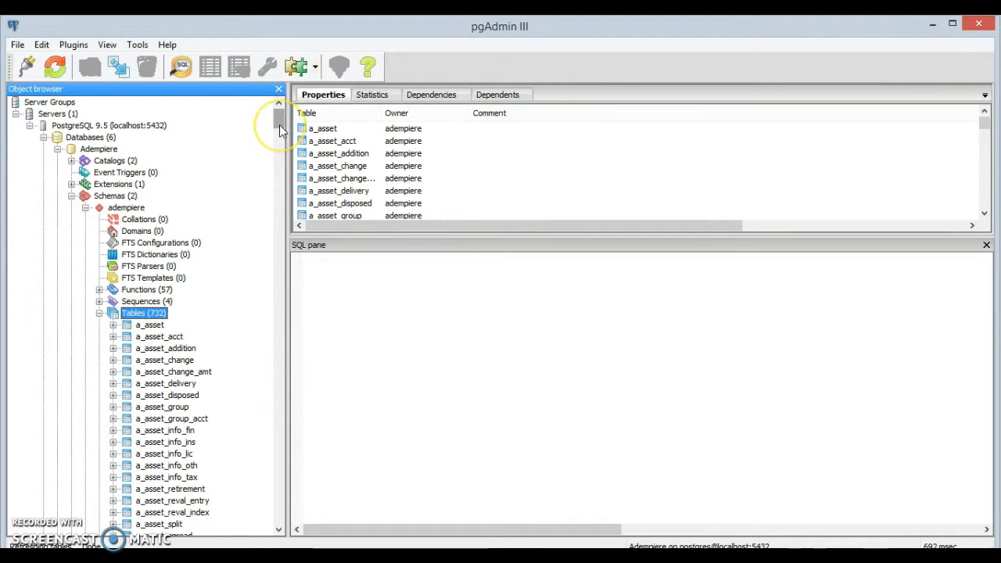
pyautogui.moveTo(279, 120); pyautogui.dragTo(280, 297)
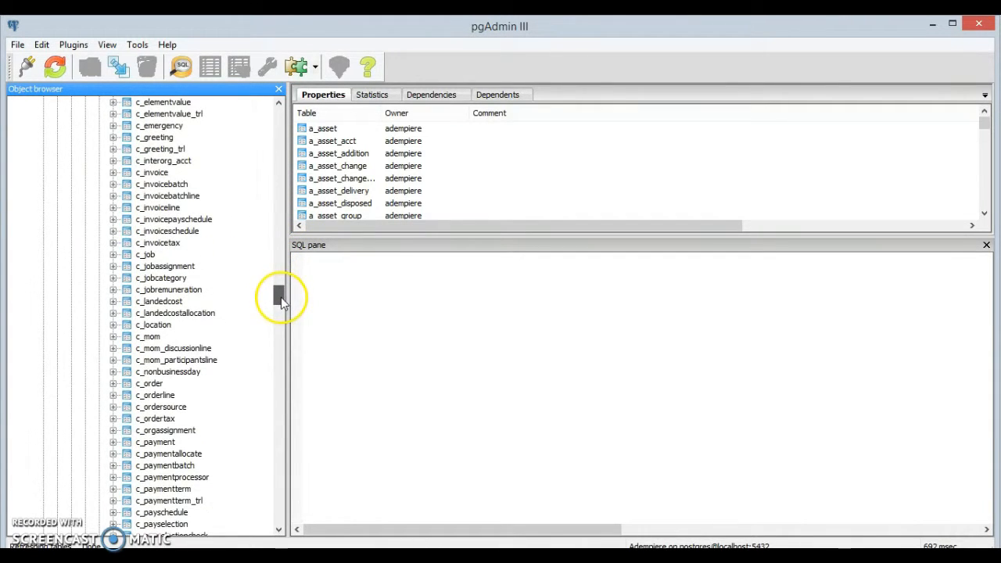
pyautogui.click(152, 338)
pyautogui.click(200, 348)
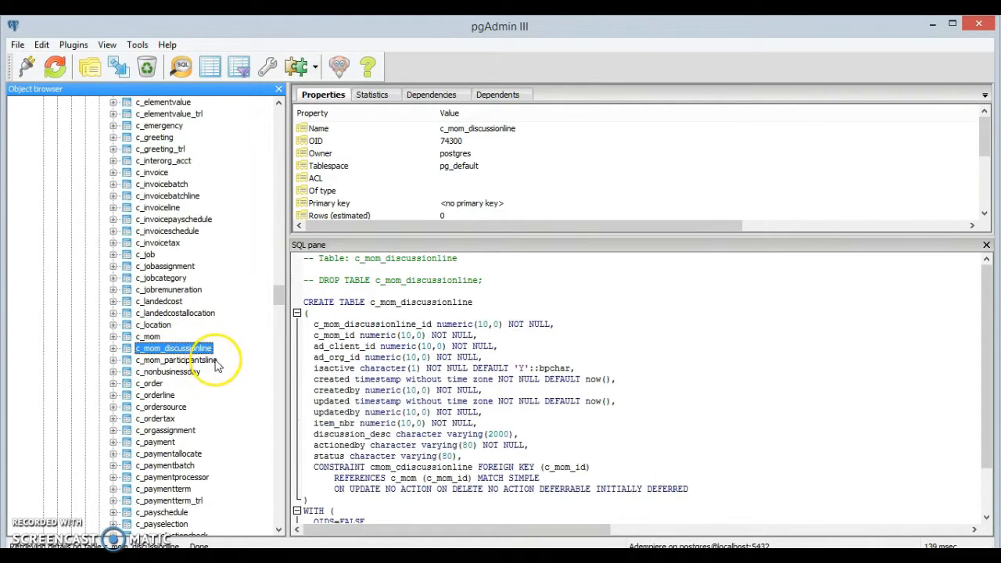
pyautogui.click(216, 362)
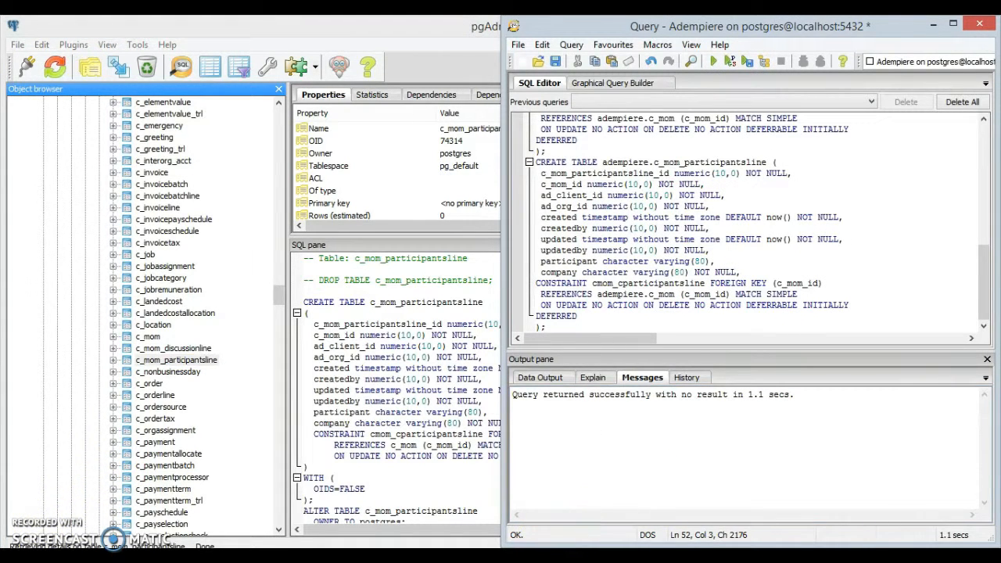
pyautogui.click(509, 552)
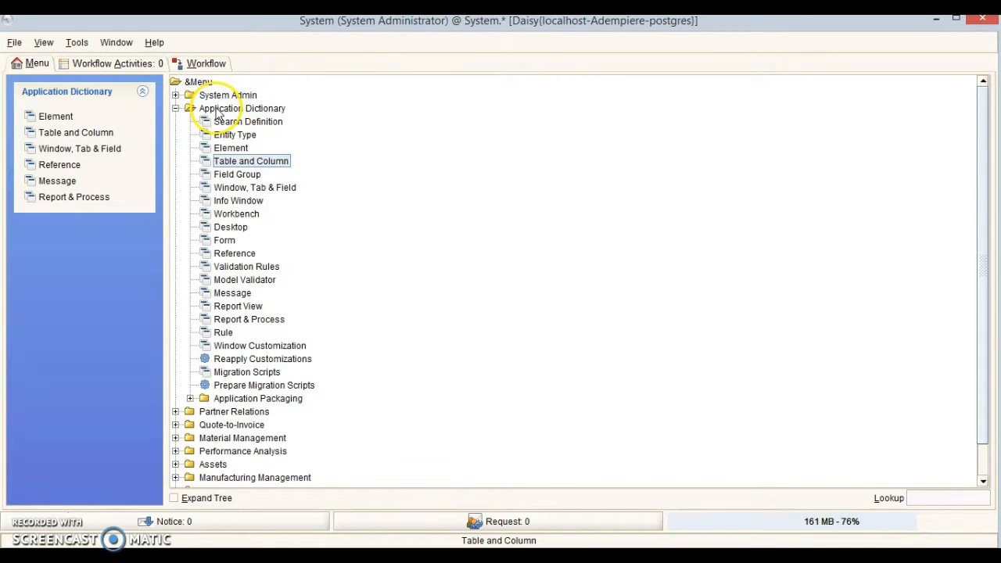
# Start a new Table and Column record in single-record form view.
pyautogui.click(233, 162)
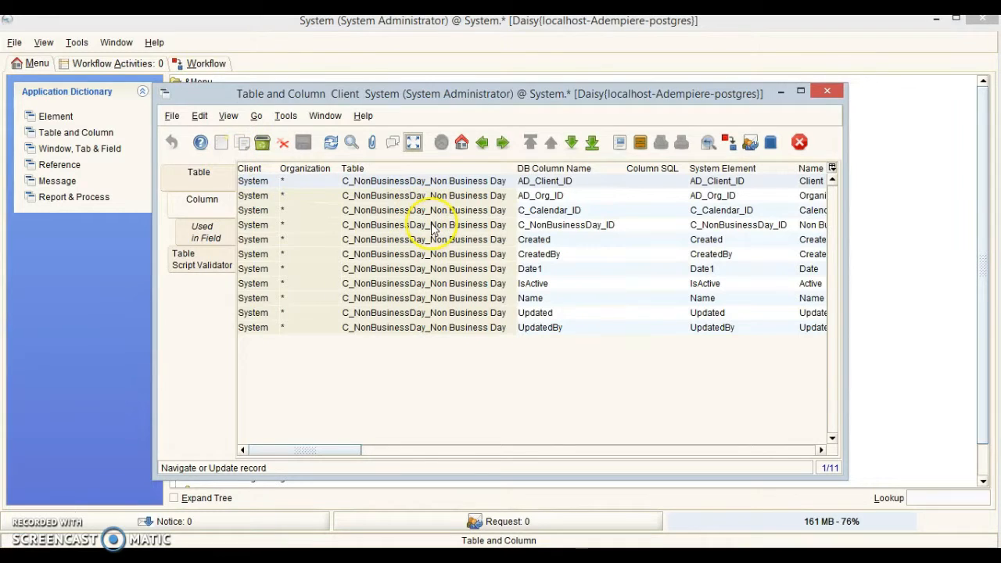
pyautogui.click(209, 175)
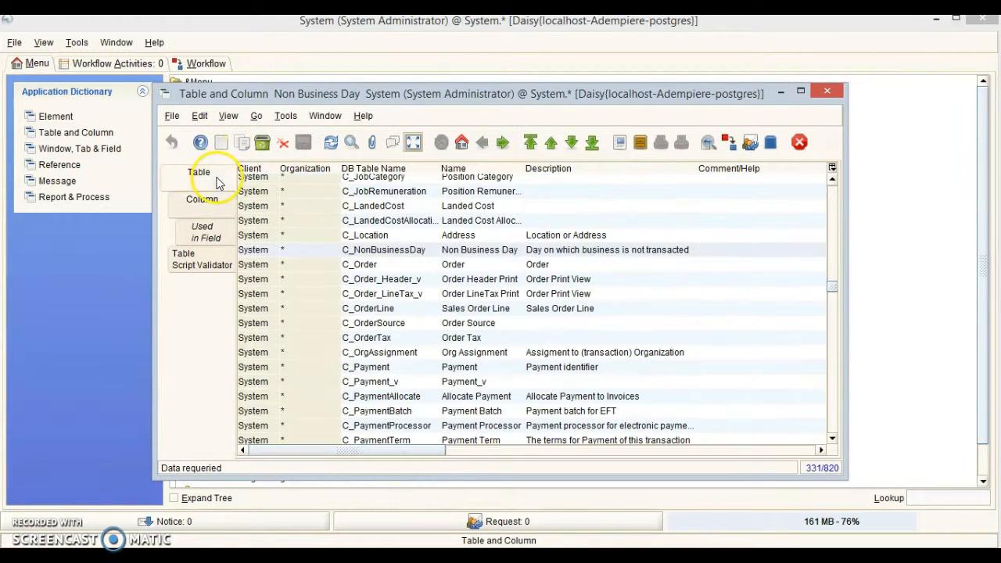
pyautogui.click(221, 144)
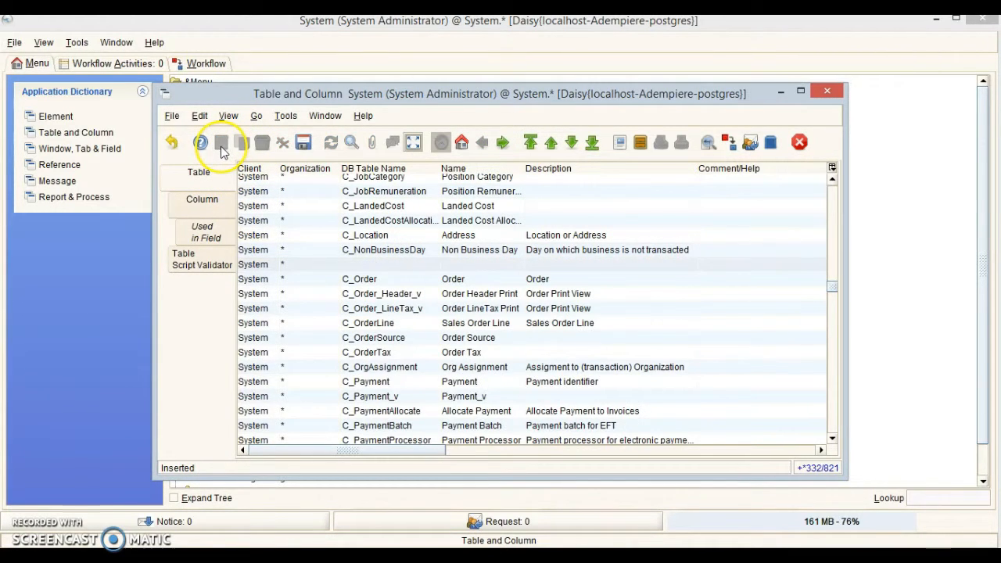
pyautogui.click(394, 270)
pyautogui.click(412, 146)
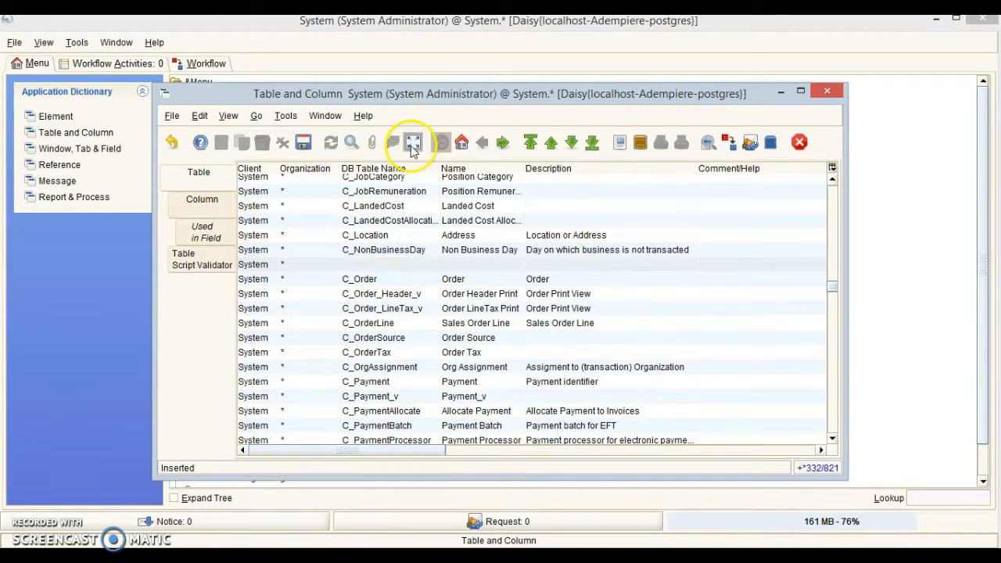
# Save table c_mom as Minutes of Meeting with its description and Data Access Level All.
pyautogui.click(451, 197)
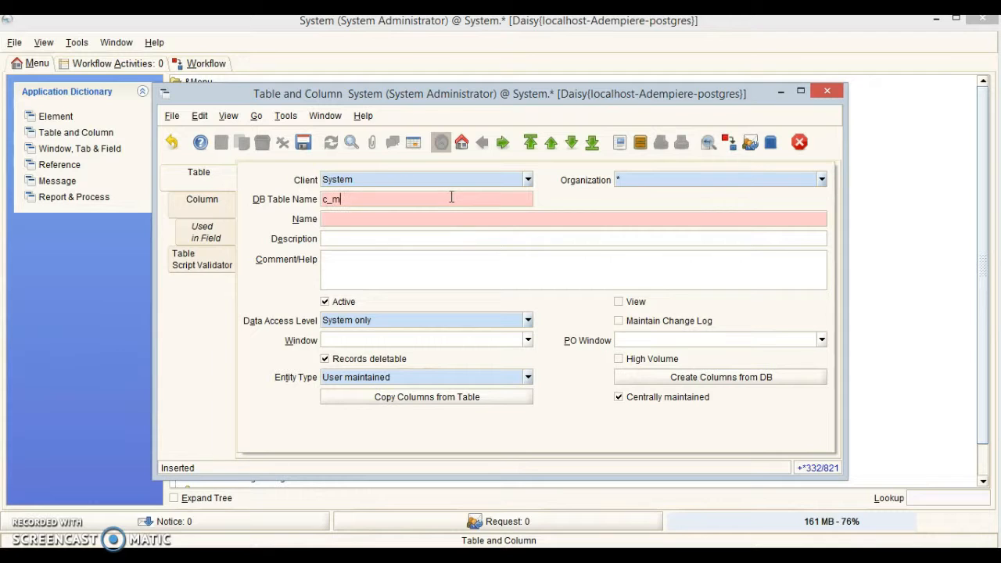
pyautogui.press('Tab')
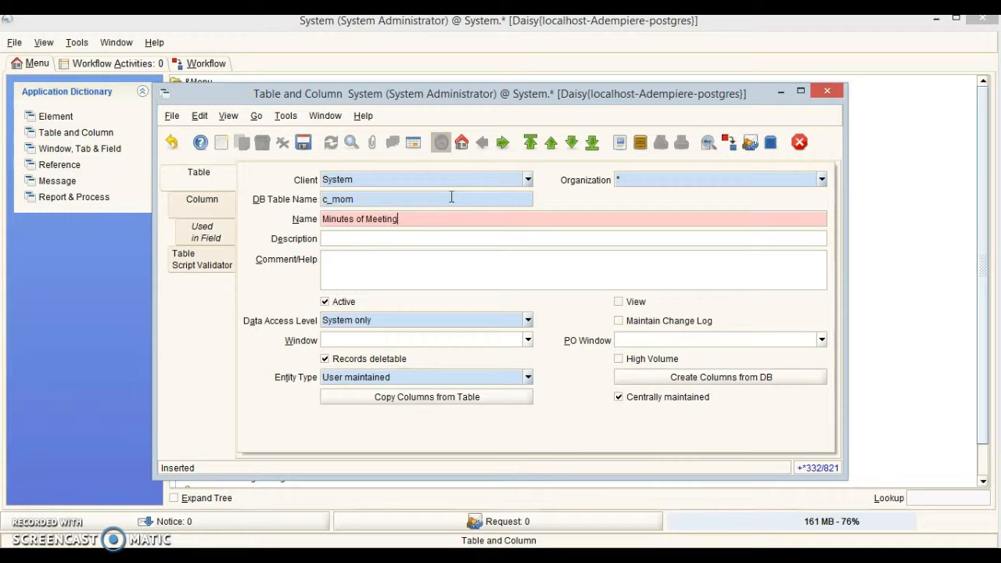
pyautogui.press('Tab')
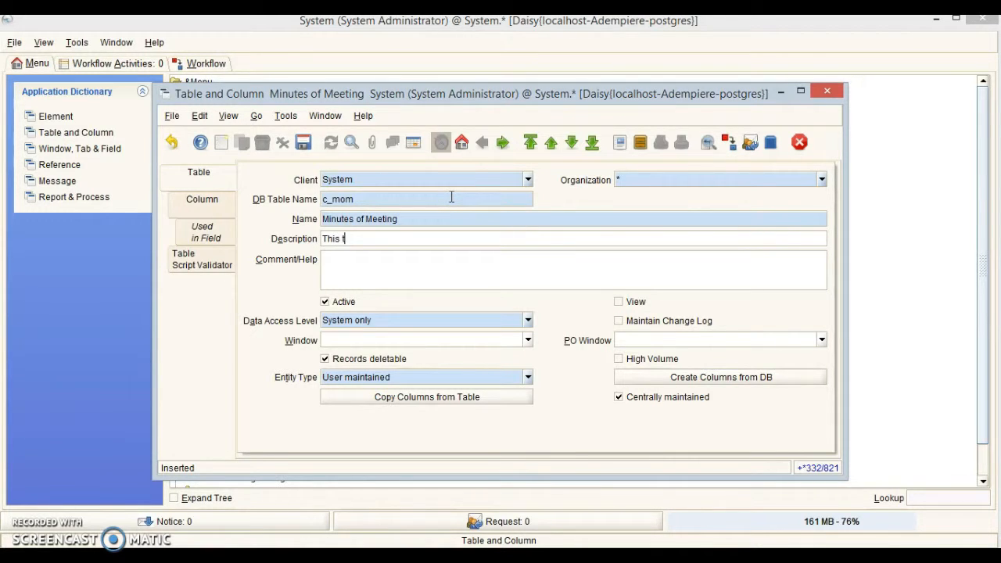
pyautogui.write('This table captures the metails of the meeting.For')
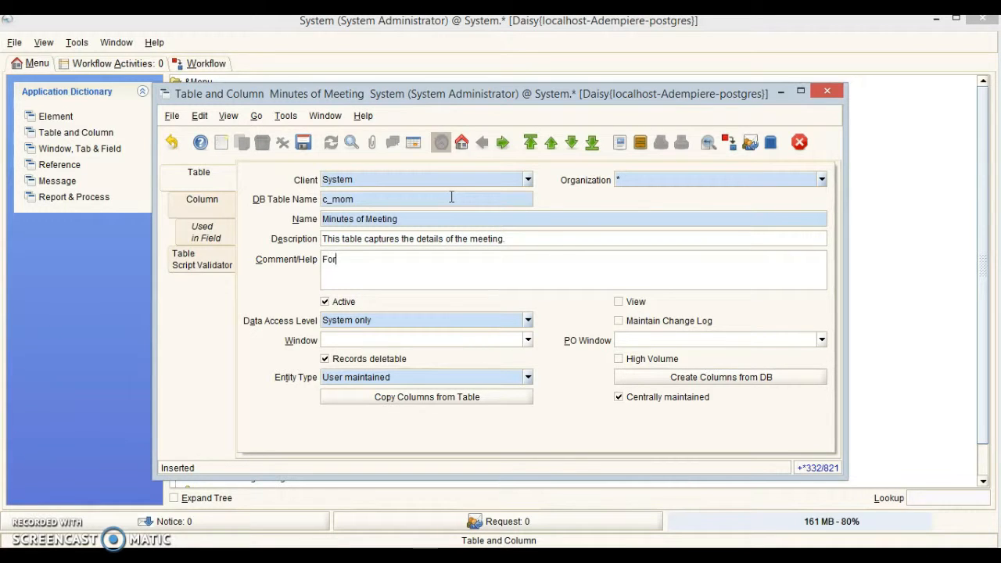
pyautogui.write(' every meeting, a')
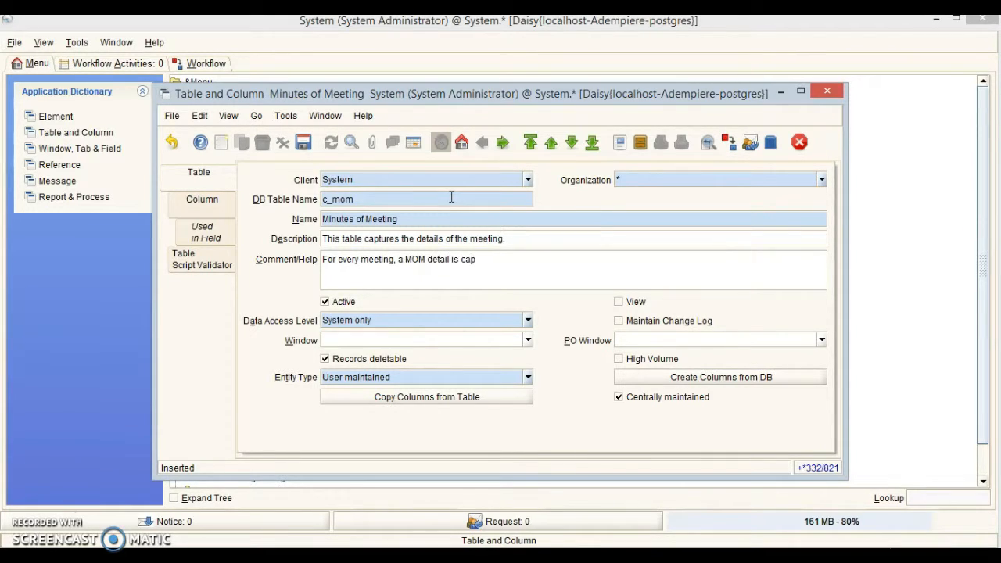
pyautogui.write('MOM detail is captured here.')
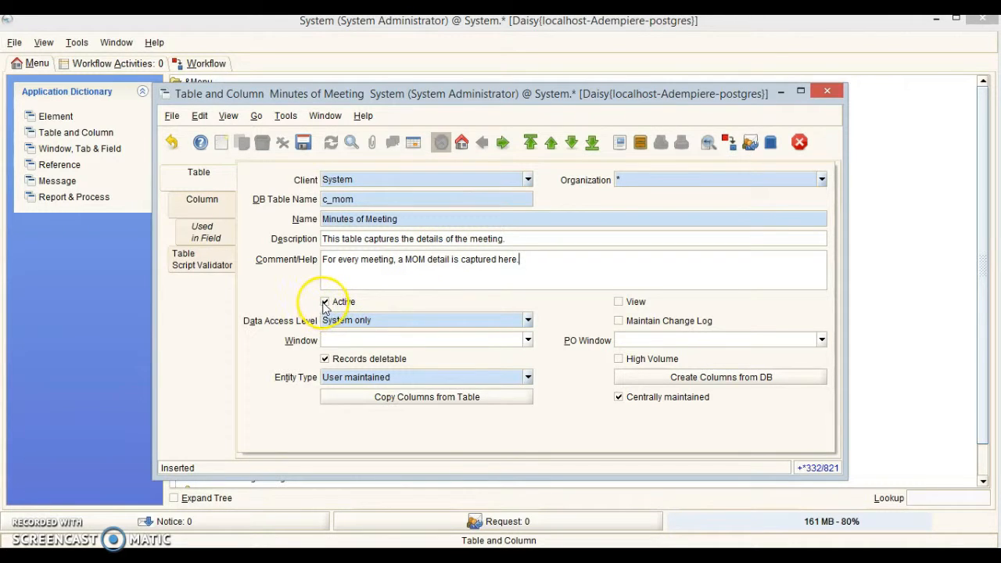
pyautogui.click(528, 320)
pyautogui.click(503, 337)
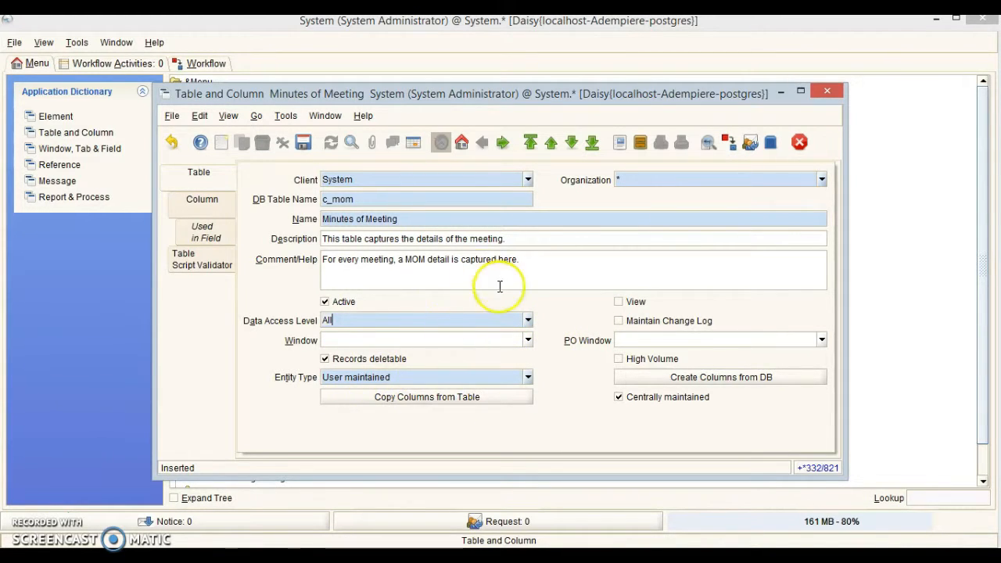
pyautogui.click(303, 141)
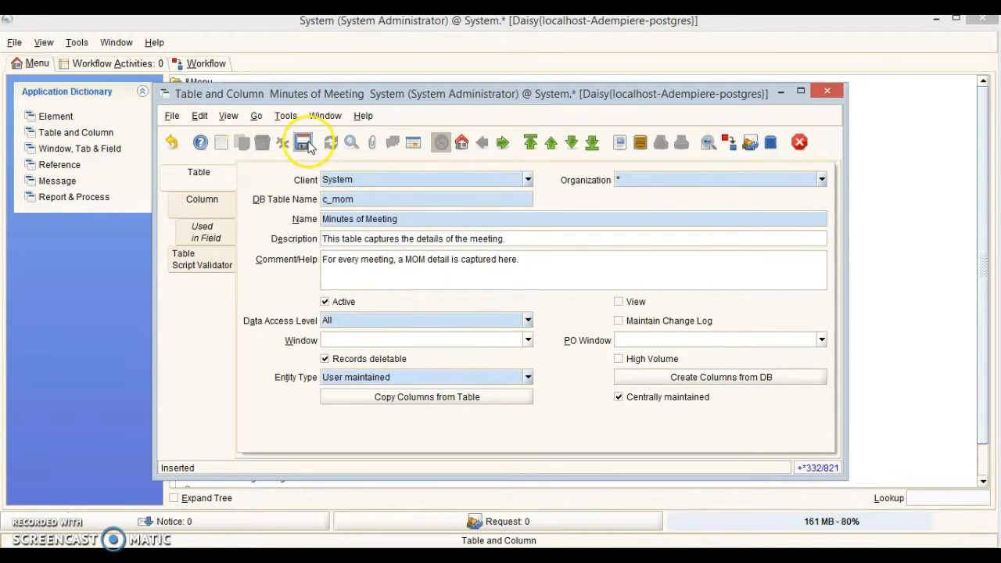
# Generate c_mom's 15 columns from the database and begin a new blank table record.
pyautogui.click(705, 383)
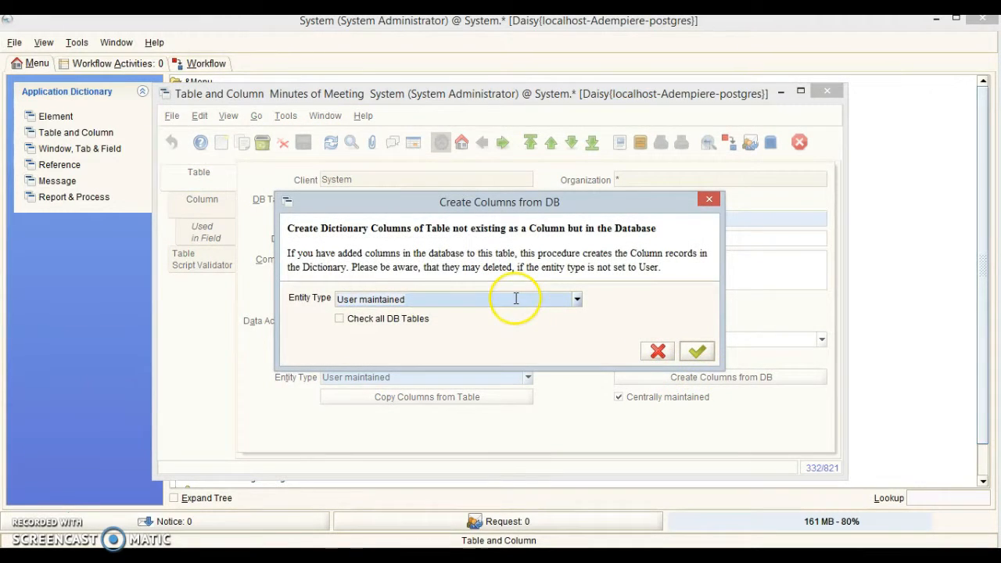
pyautogui.click(698, 352)
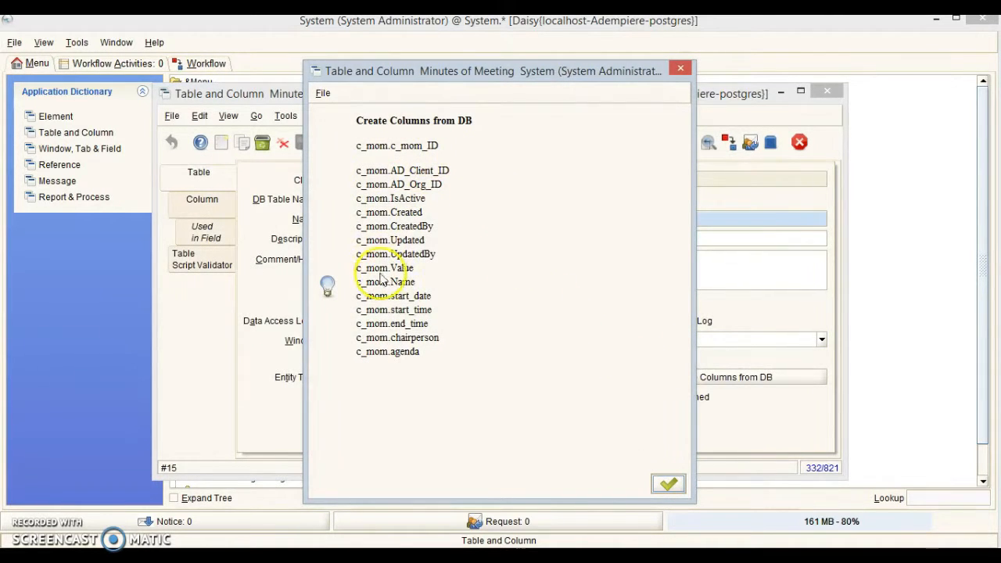
pyautogui.click(669, 484)
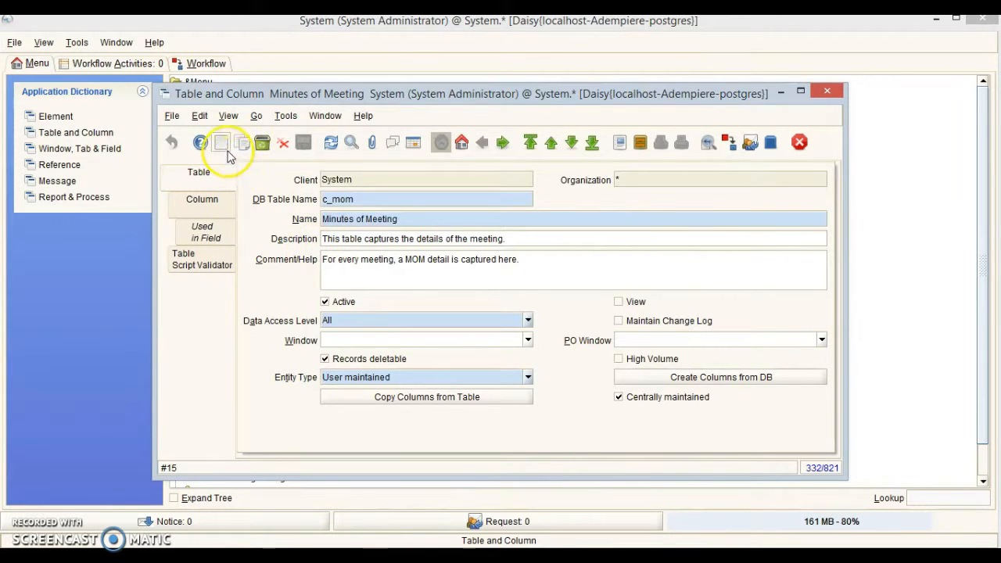
pyautogui.click(221, 143)
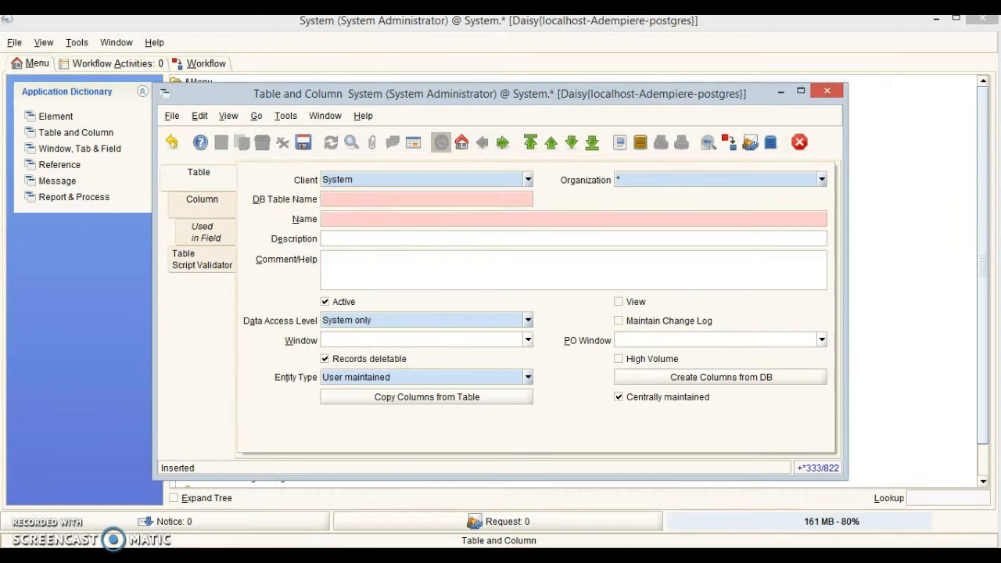
# Check the c_mom_discussionline definition in pgAdmin and return to the Table and Column window.
pyautogui.click(478, 495)
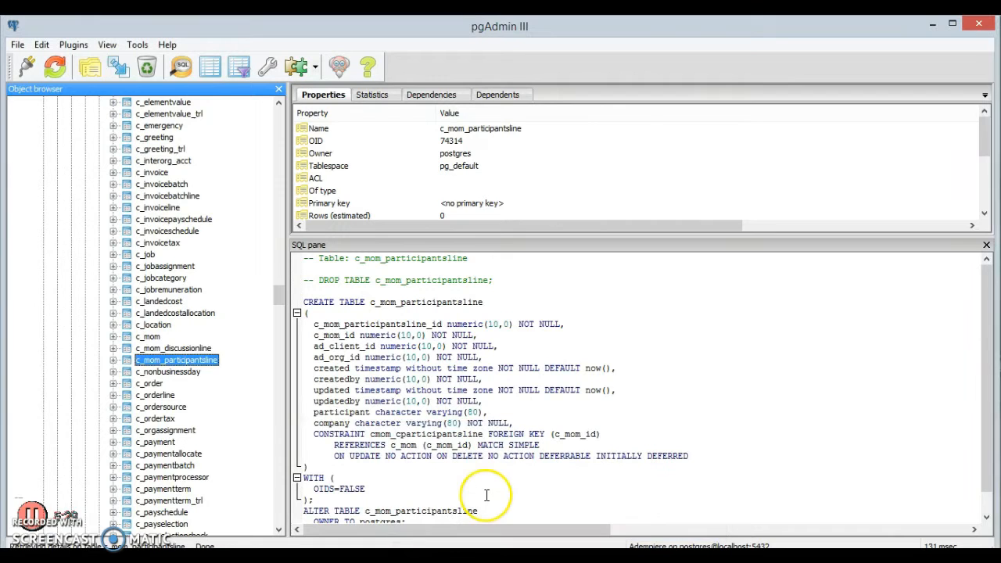
pyautogui.click(205, 349)
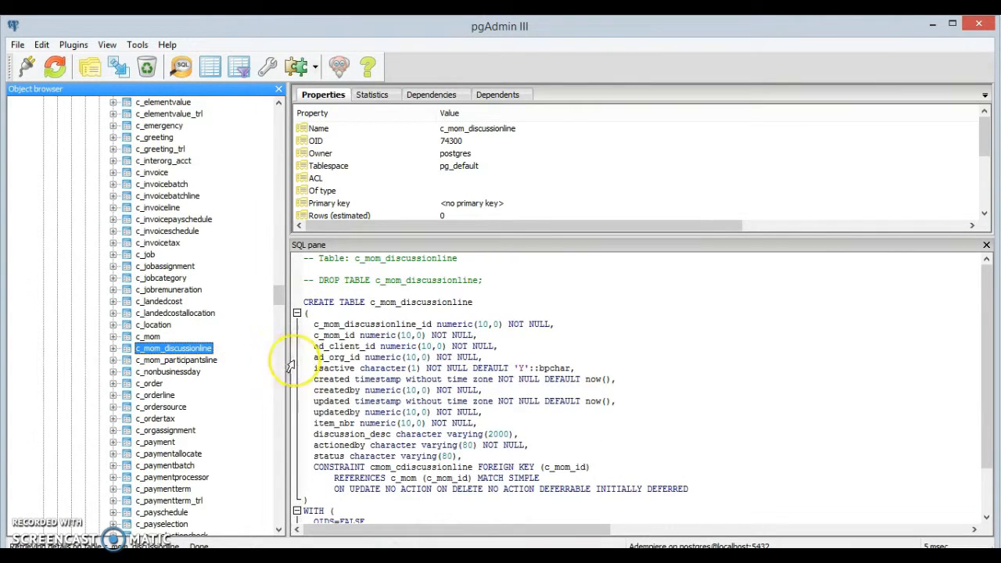
pyautogui.click(553, 556)
pyautogui.click(554, 502)
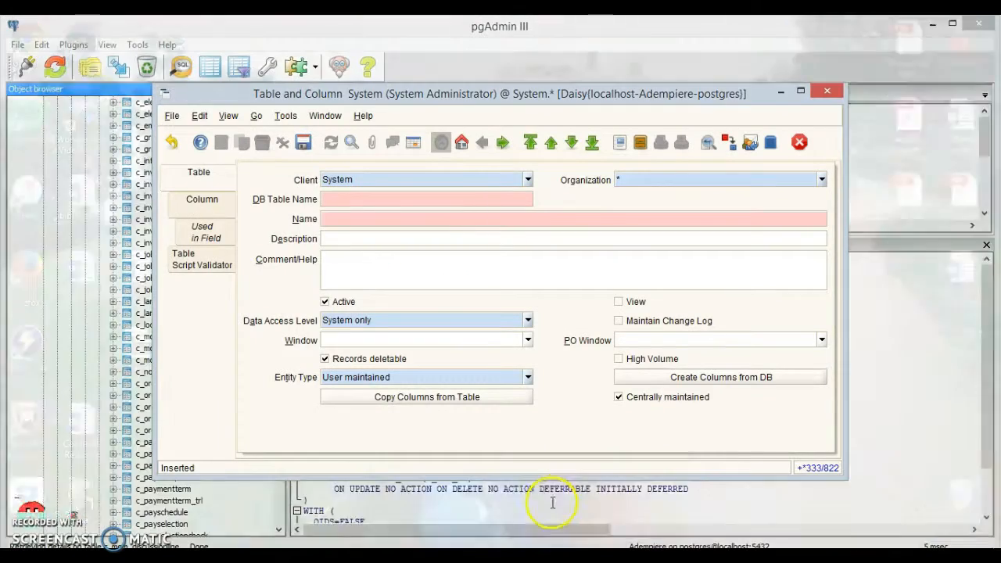
pyautogui.moveTo(383, 101); pyautogui.dragTo(518, 111)
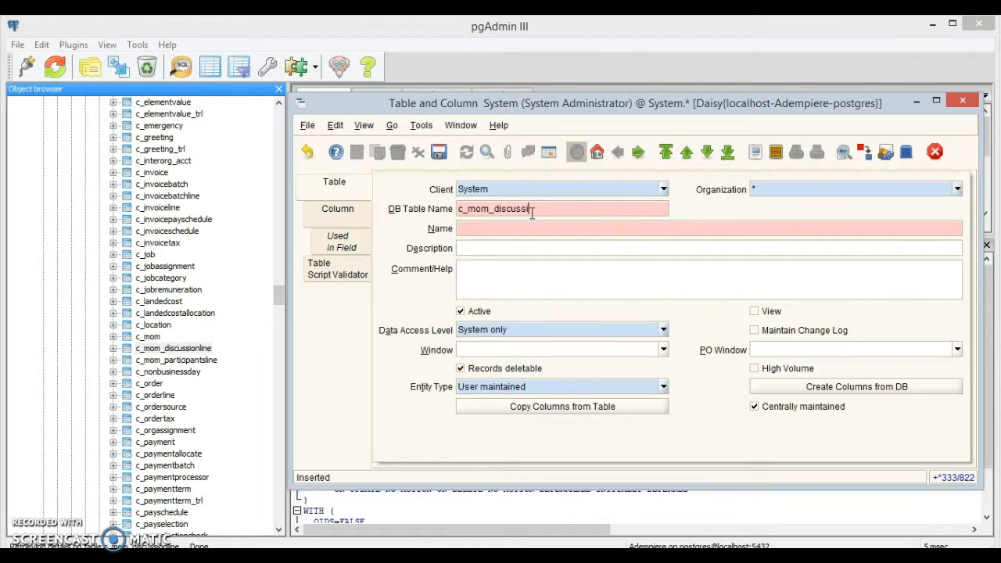
# Save c_mom_discussionline as Discussion Line with Data Access Level All.
pyautogui.press('Tab')
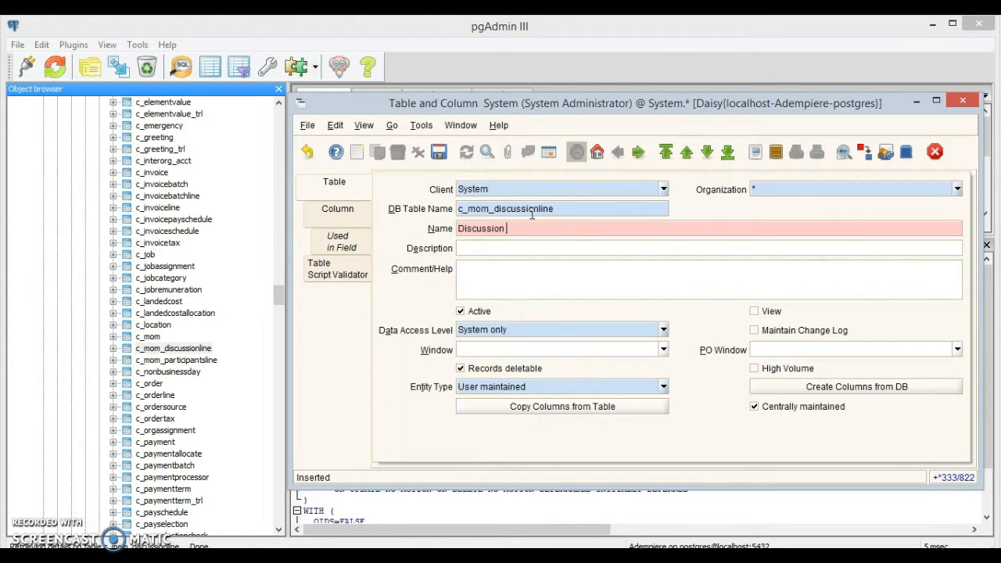
pyautogui.press('Tab')
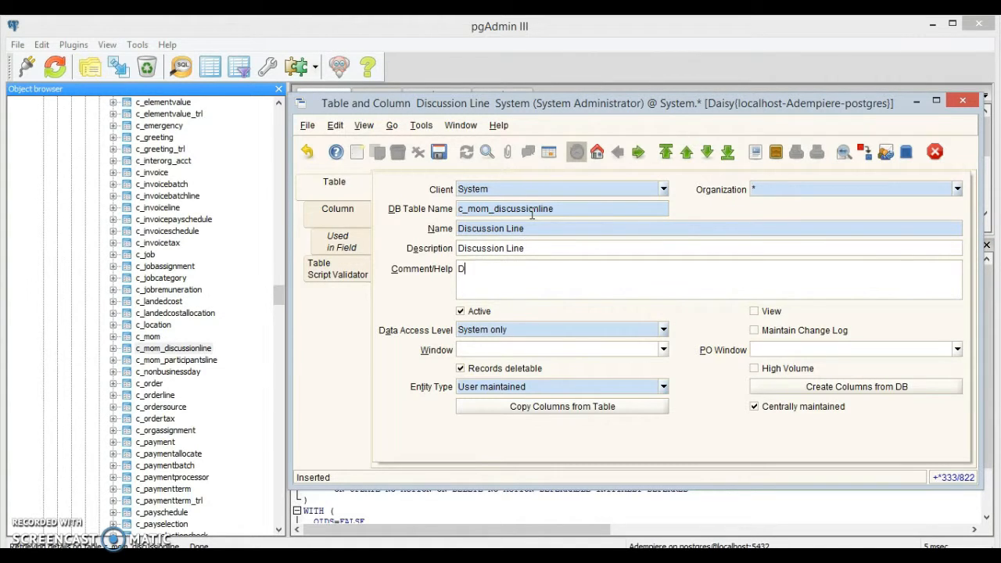
pyautogui.write('ine')
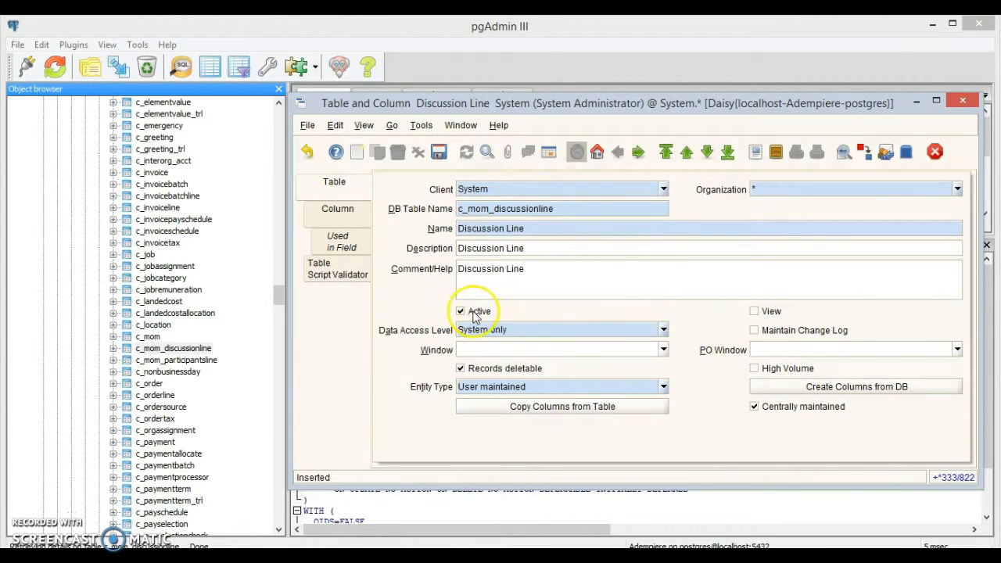
pyautogui.click(661, 329)
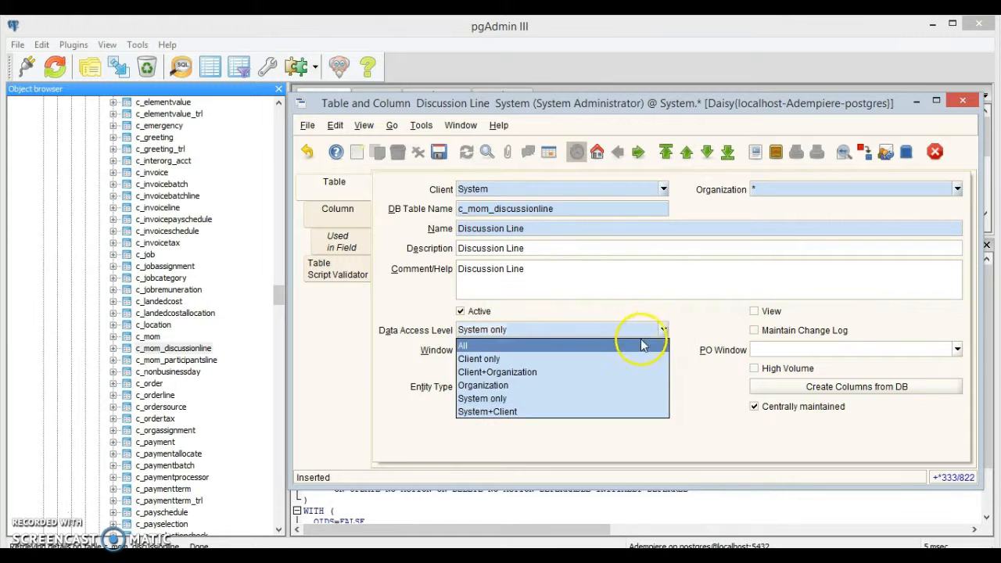
pyautogui.click(642, 344)
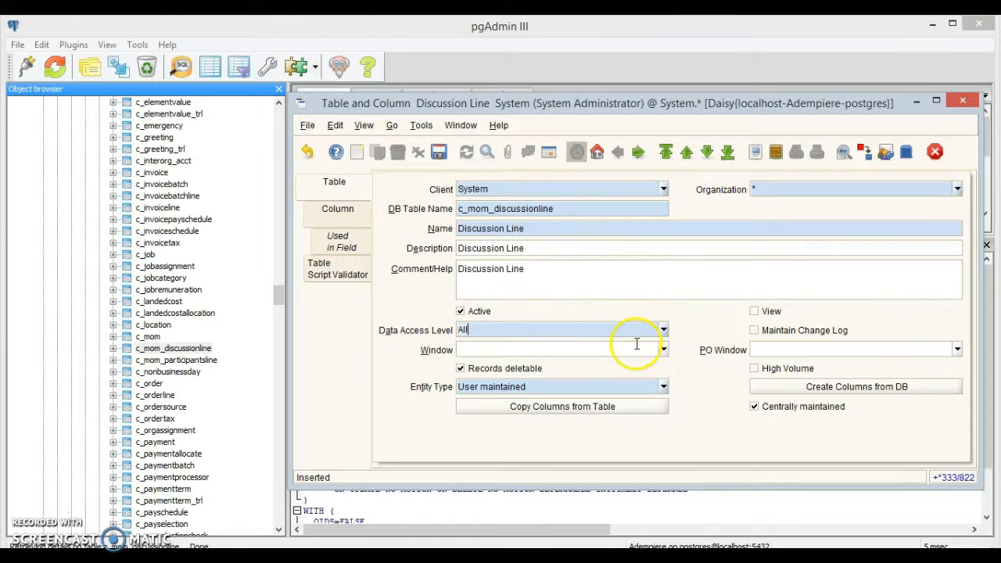
pyautogui.click(438, 154)
# Generate the 13 Discussion Line columns from the database and start another blank table record.
pyautogui.click(836, 389)
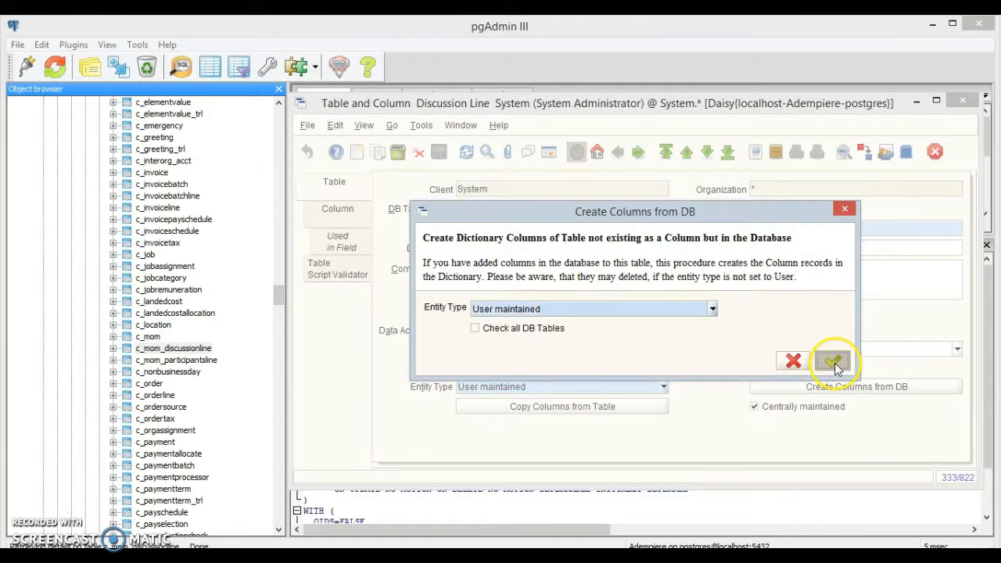
pyautogui.click(834, 361)
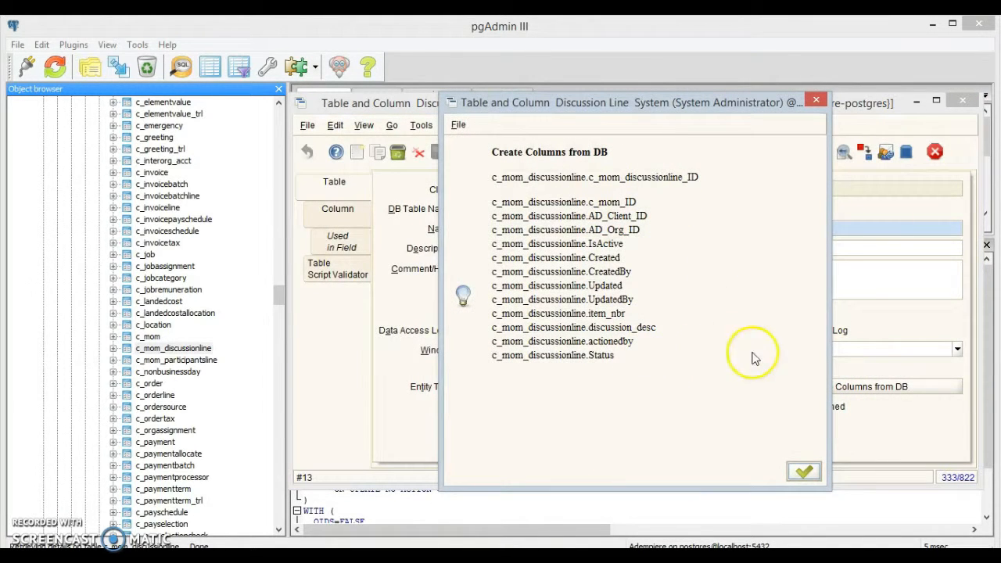
pyautogui.click(804, 472)
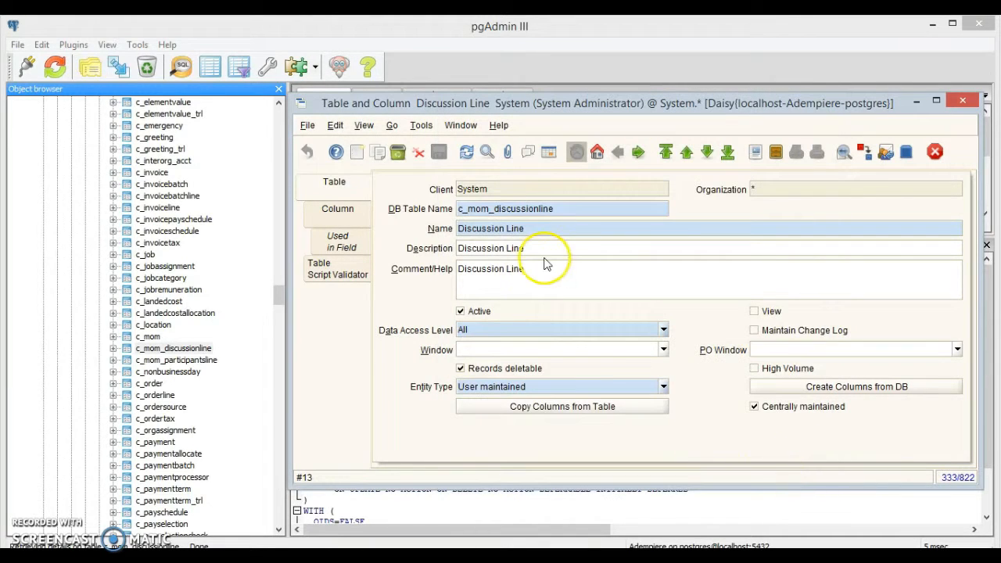
pyautogui.click(358, 156)
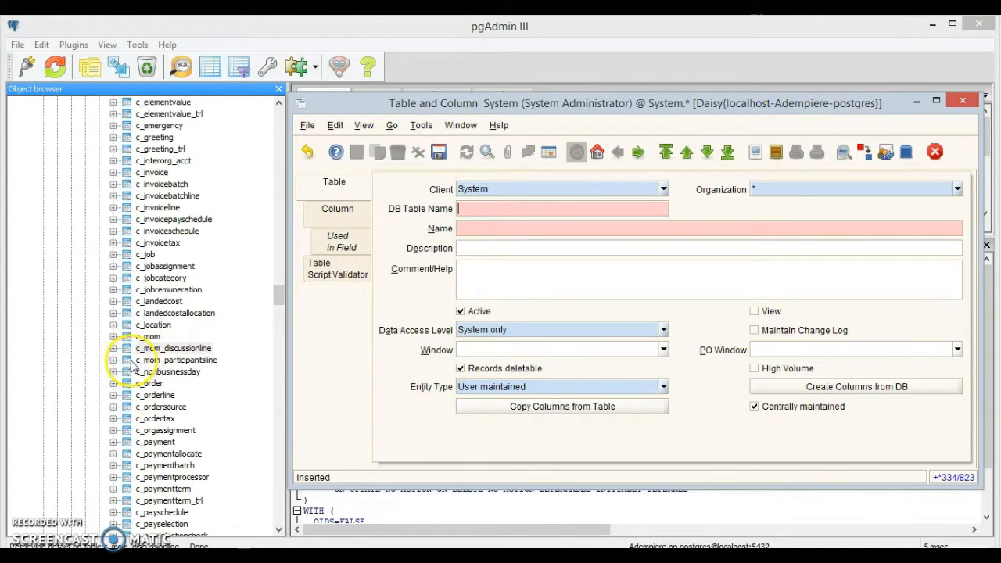
# Register table c_mom_participantsline as Participants Line with a participant-list description and All data access.
pyautogui.click(473, 213)
pyautogui.write('c_mom_parti')
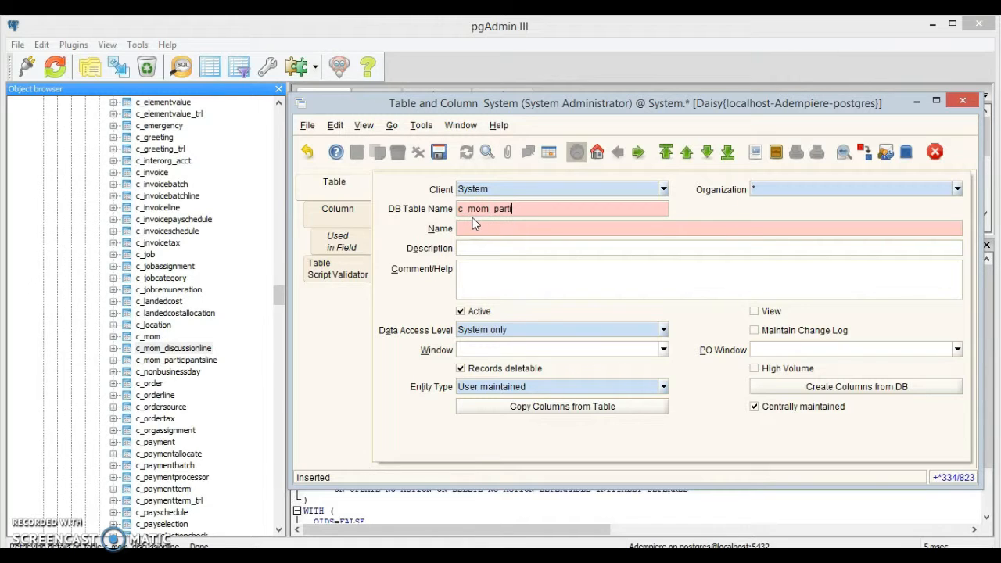
pyautogui.write('cipantsline')
pyautogui.press('Tab')
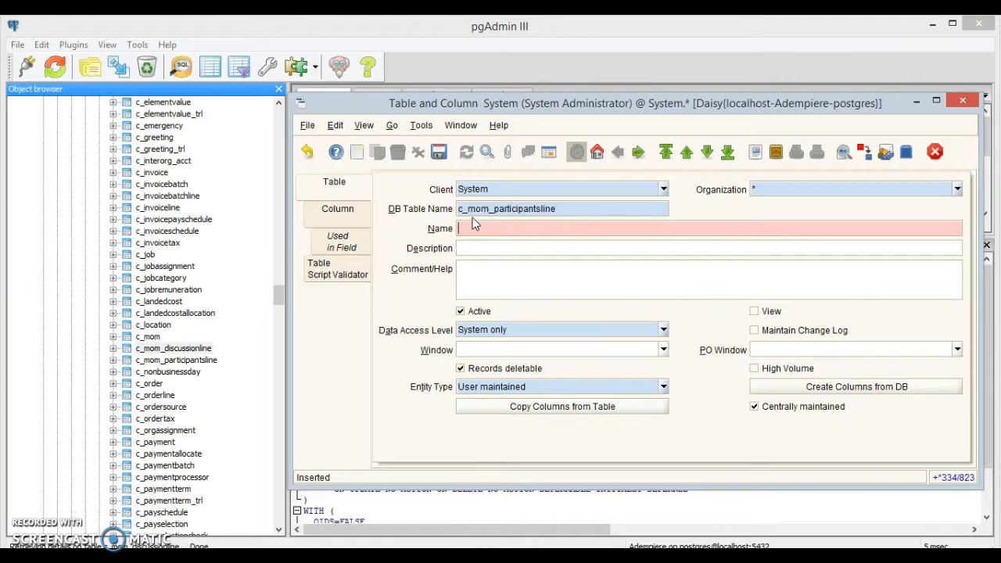
pyautogui.write('Partis')
pyautogui.write('ipants Line')
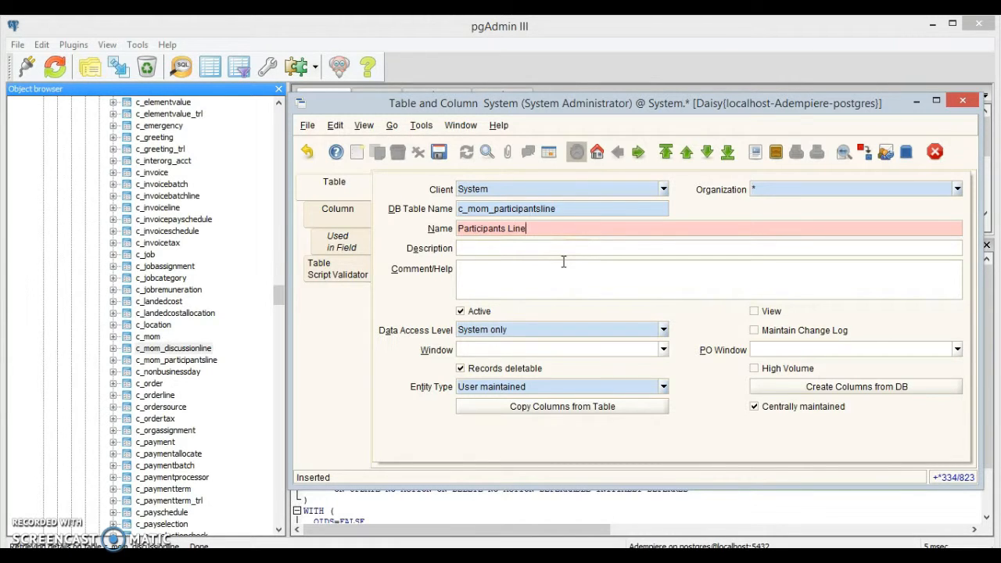
pyautogui.press('Tab')
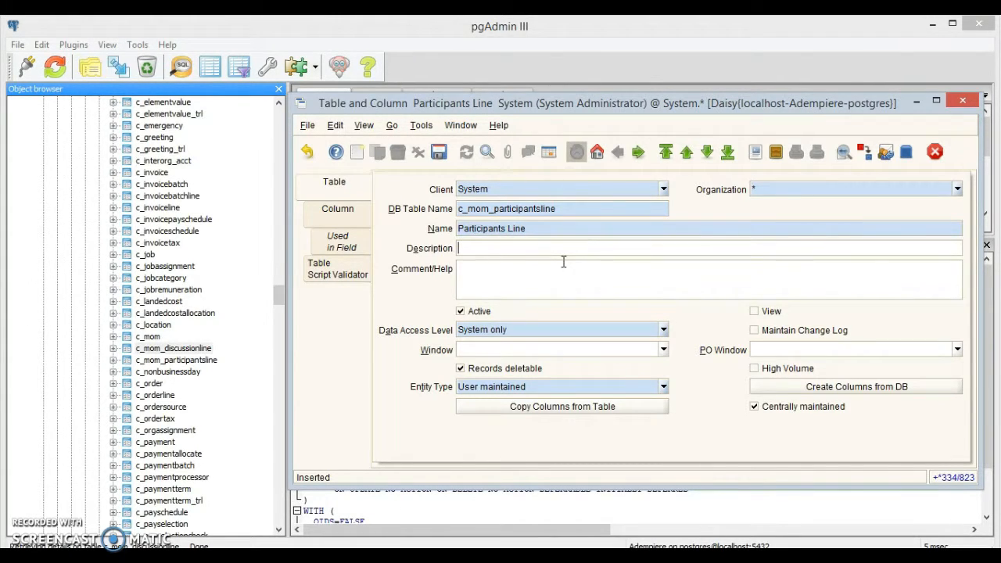
pyautogui.write('This lists the participants in the meeting')
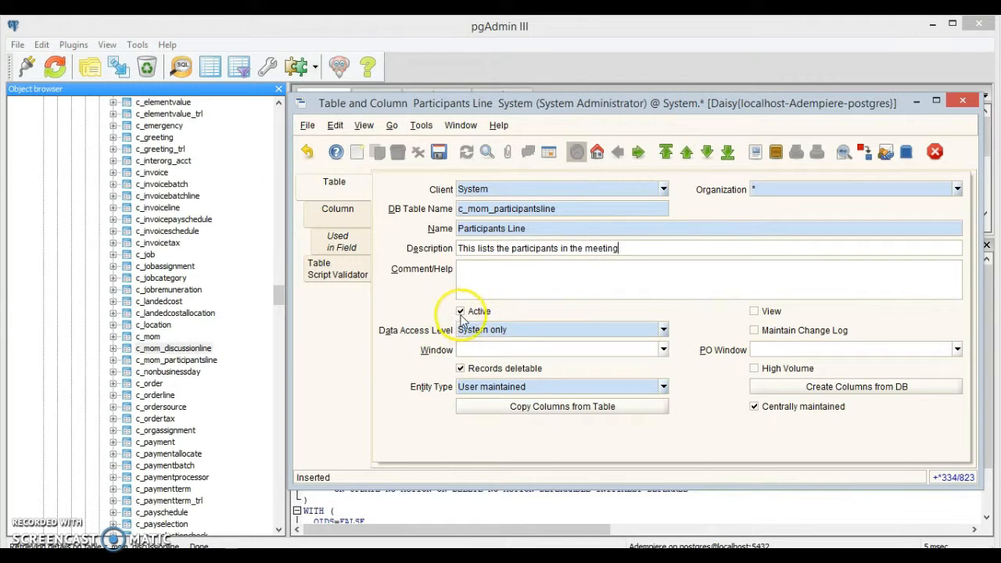
pyautogui.click(662, 331)
pyautogui.click(620, 349)
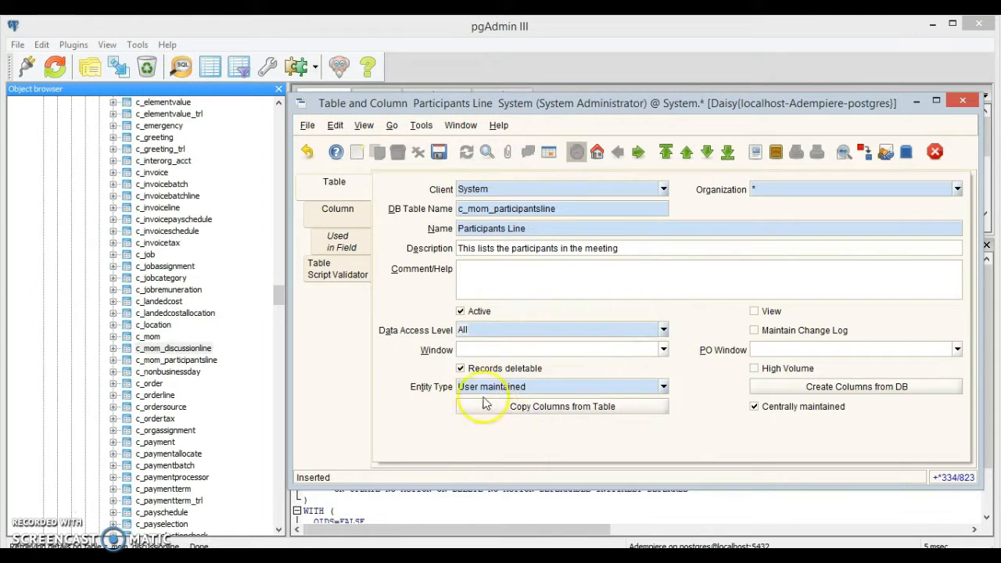
# Save the table, generate its 10 columns from the database, and close the table definitions.
pyautogui.click(439, 152)
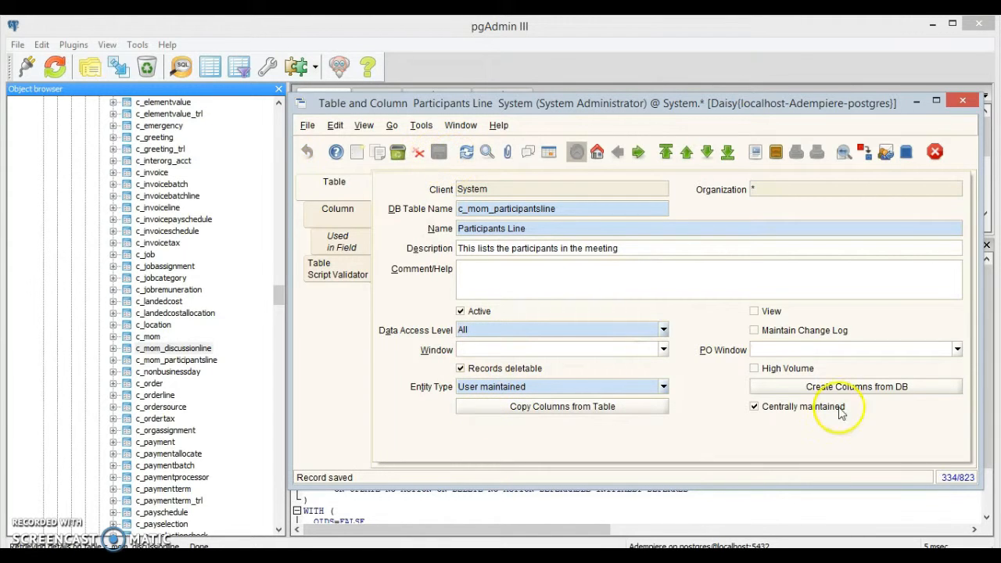
pyautogui.click(836, 388)
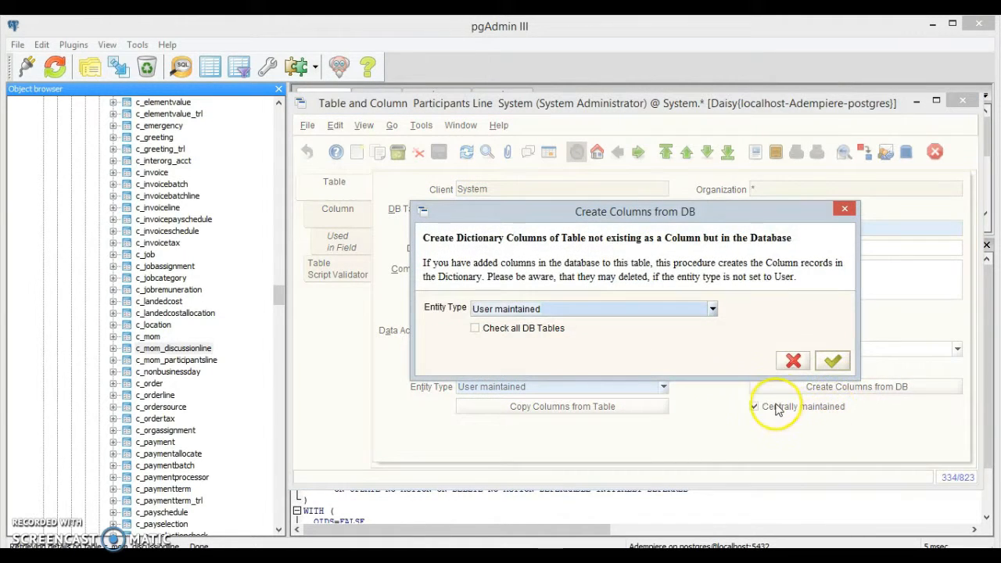
pyautogui.click(833, 360)
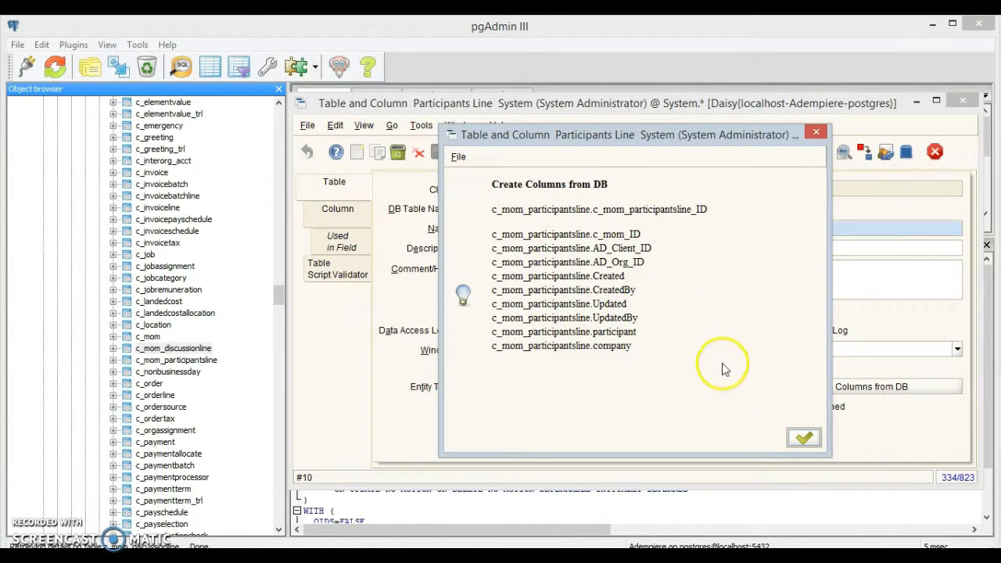
pyautogui.click(805, 439)
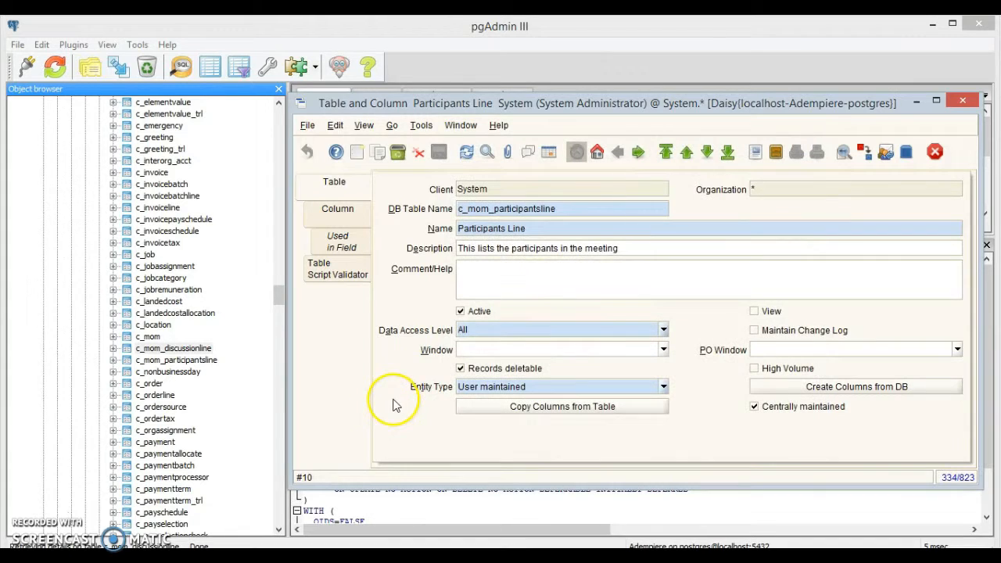
pyautogui.click(548, 152)
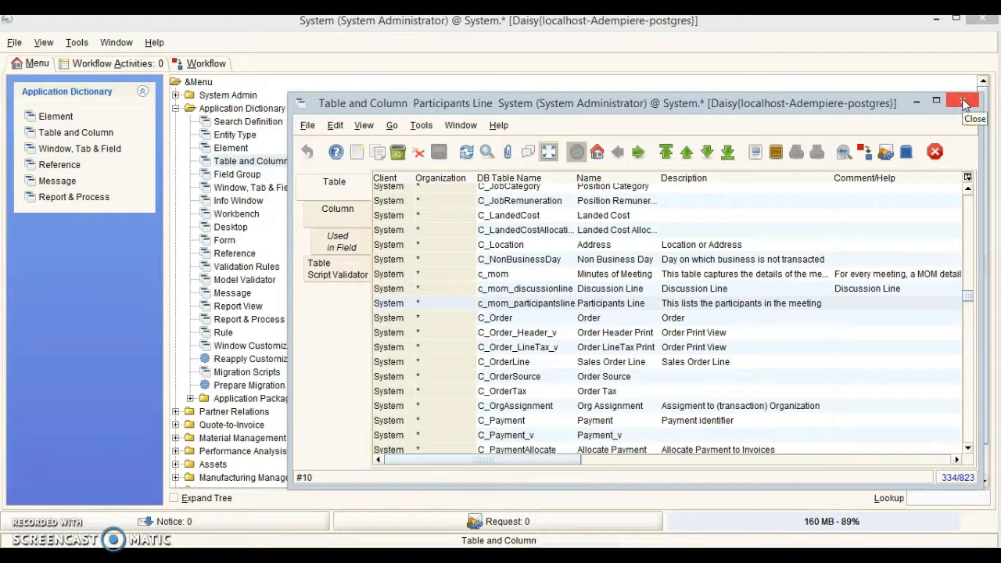
pyautogui.click(964, 104)
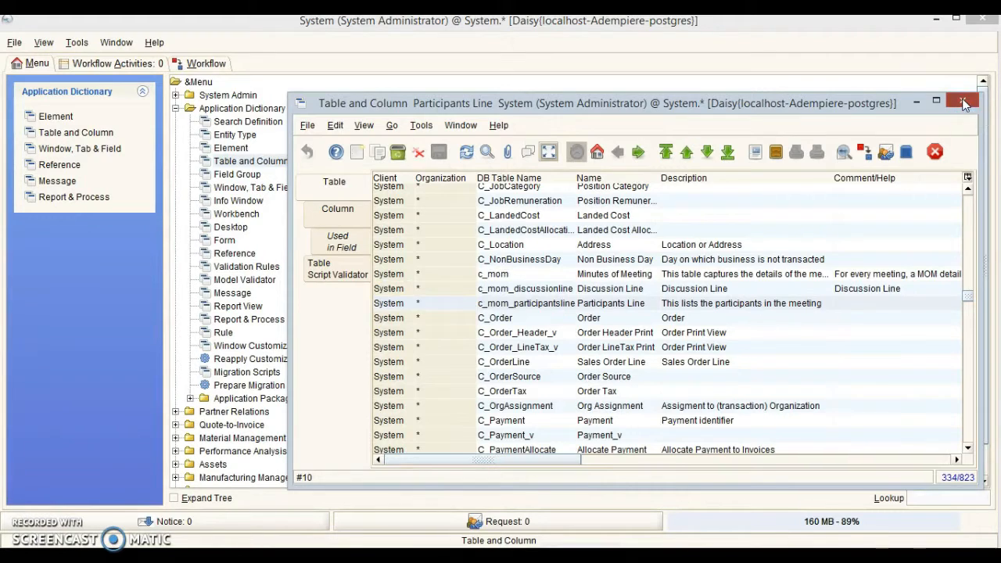
# Create and save a Maintain-type window definition named 'Minutes of Meeting', then view its (empty) tab list.
pyautogui.click(275, 189)
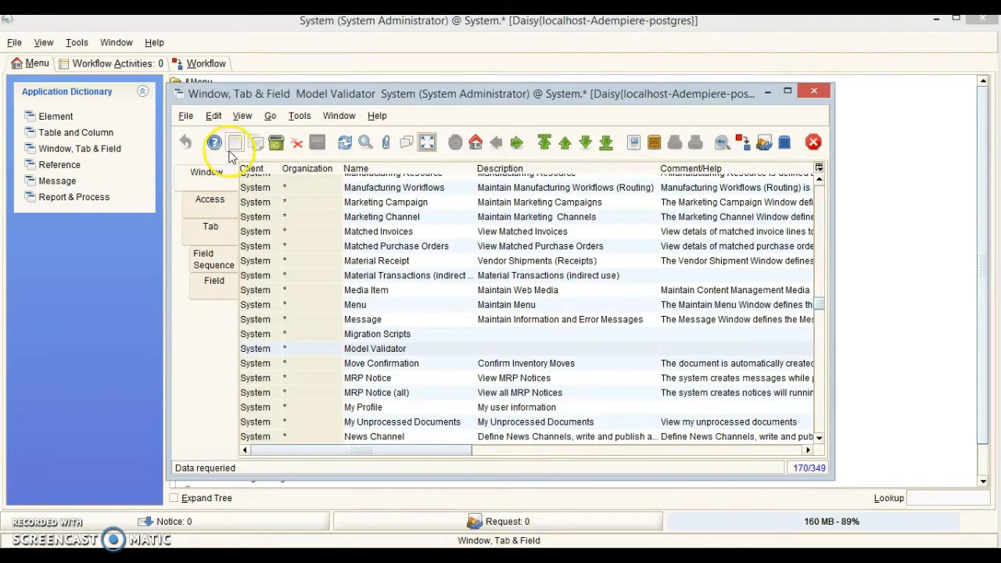
pyautogui.click(235, 143)
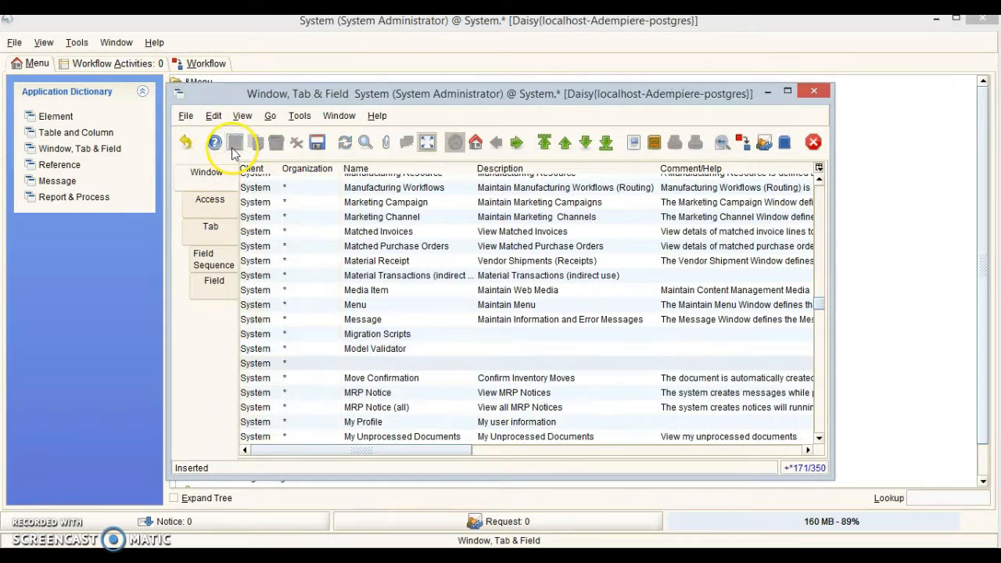
pyautogui.click(390, 362)
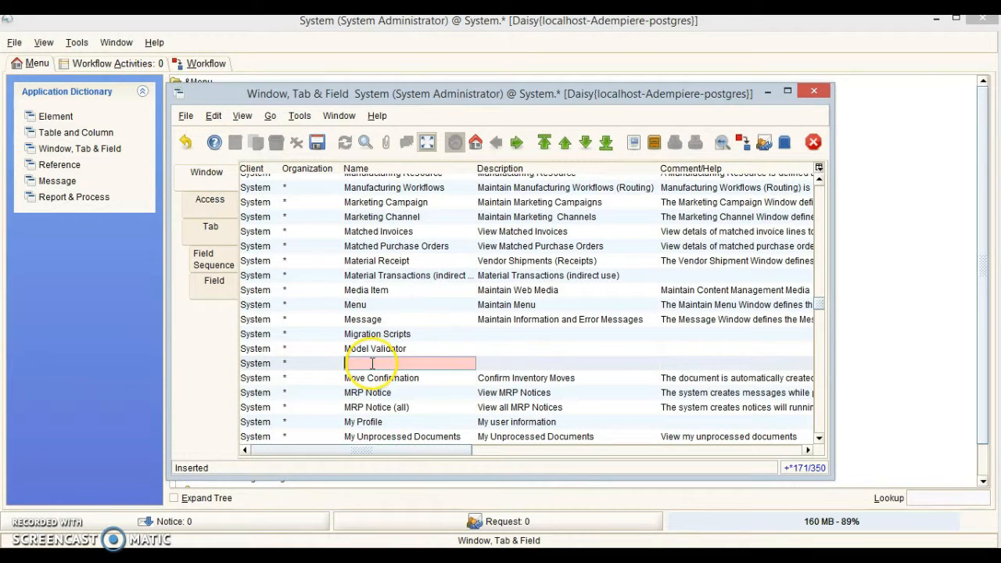
pyautogui.click(427, 143)
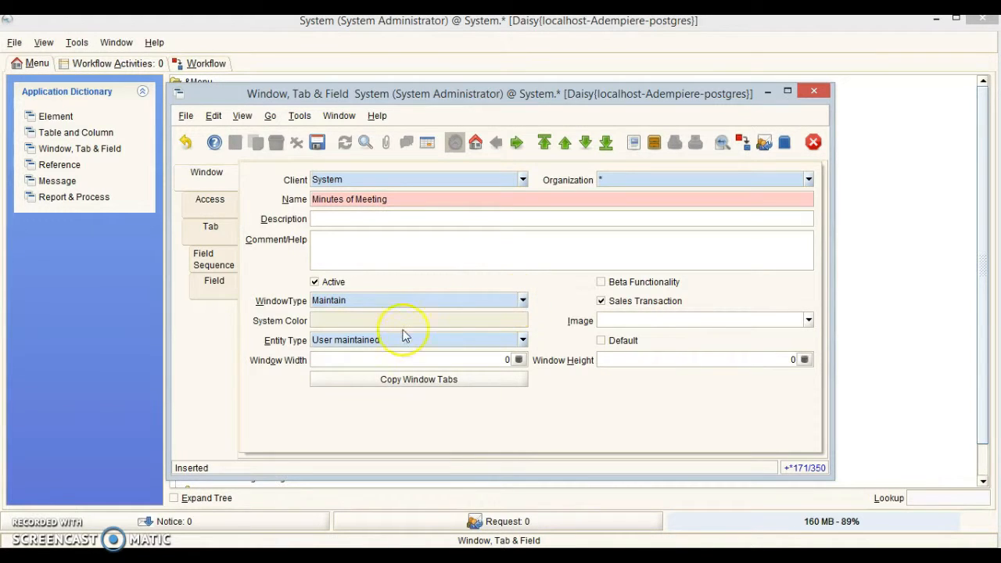
pyautogui.hotkey('ctrl', 's')
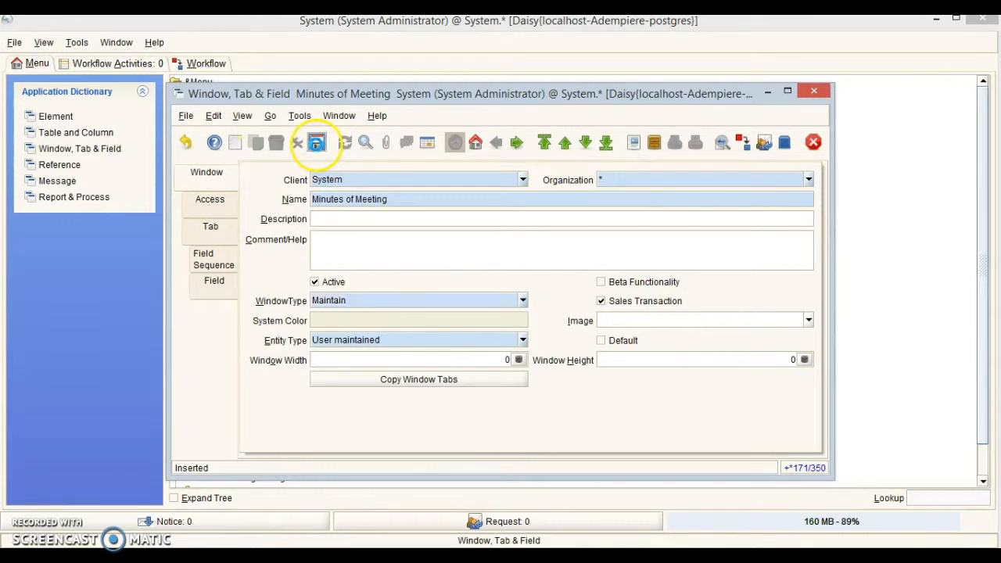
pyautogui.click(316, 142)
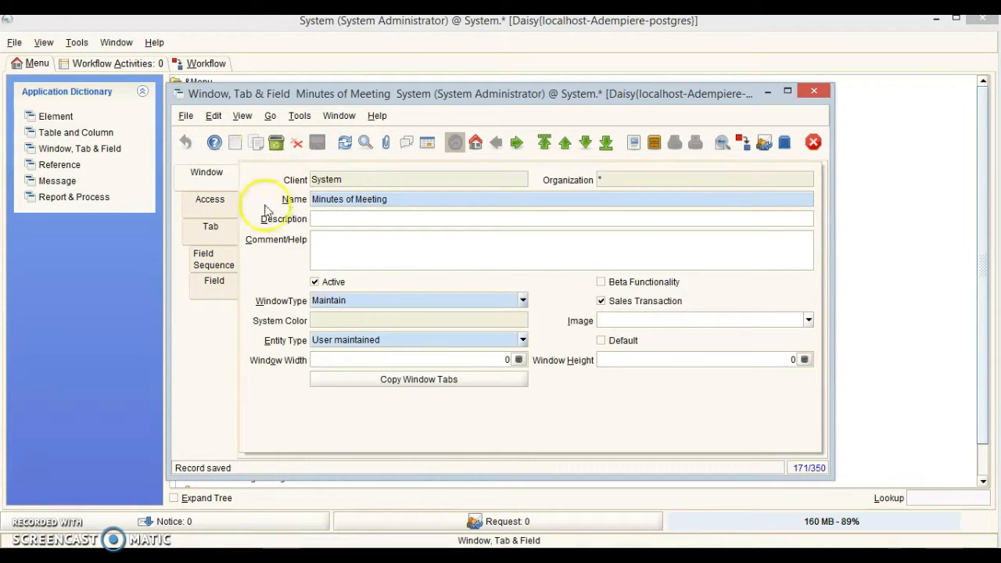
pyautogui.click(211, 229)
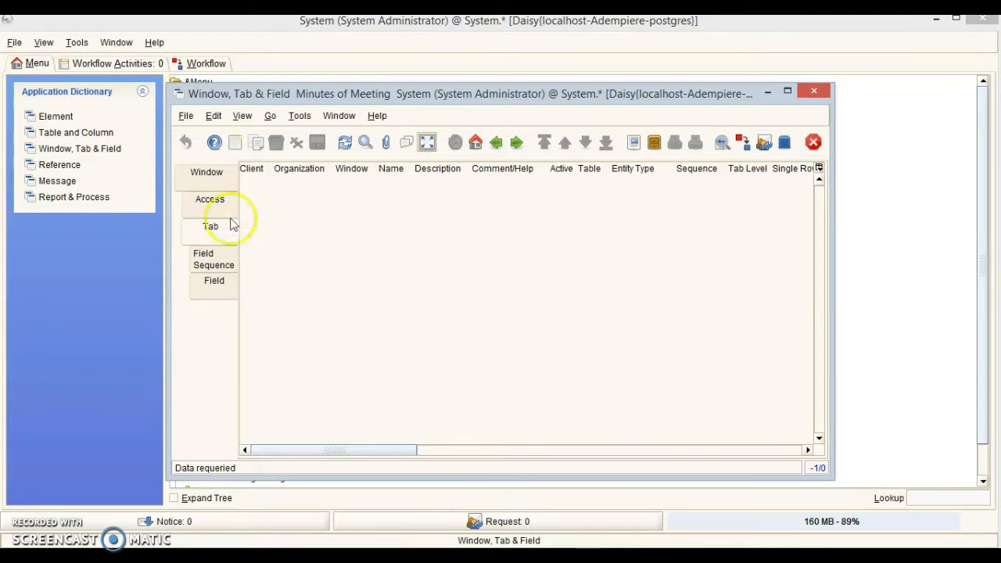
# Add a MOM tab at sequence 10 based on the c_mom Minutes of Meeting table and save it.
pyautogui.click(235, 144)
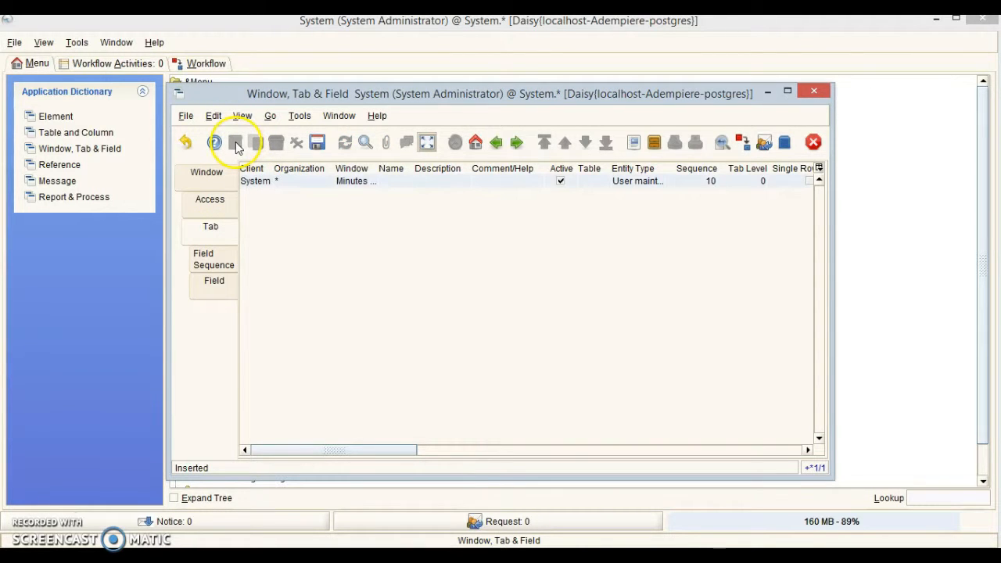
pyautogui.click(427, 142)
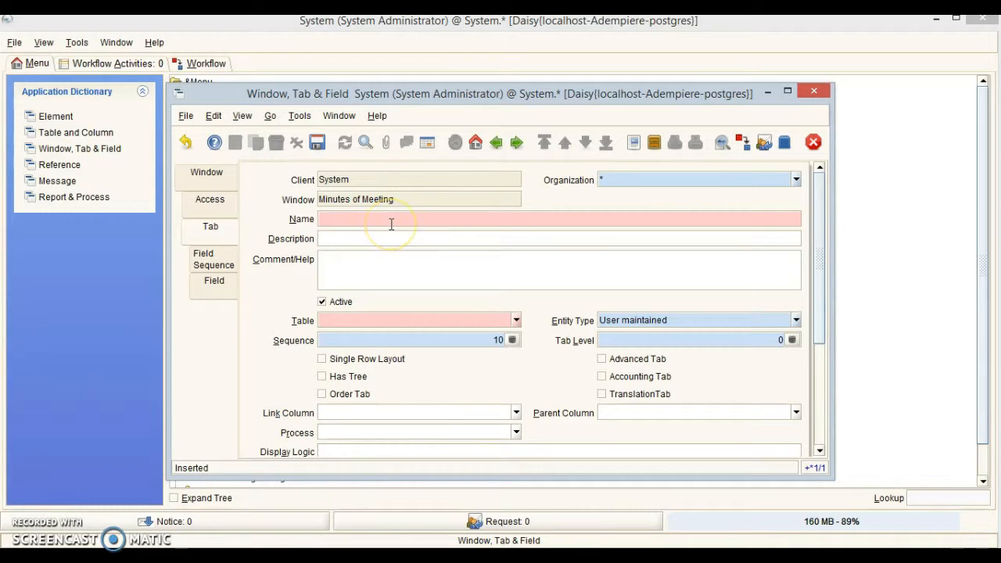
pyautogui.click(325, 313)
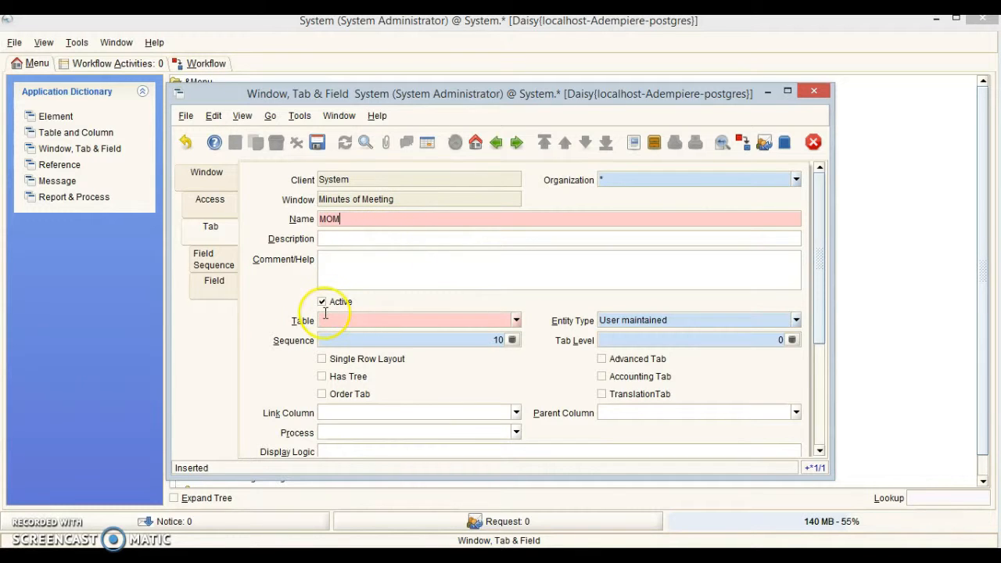
pyautogui.click(395, 318)
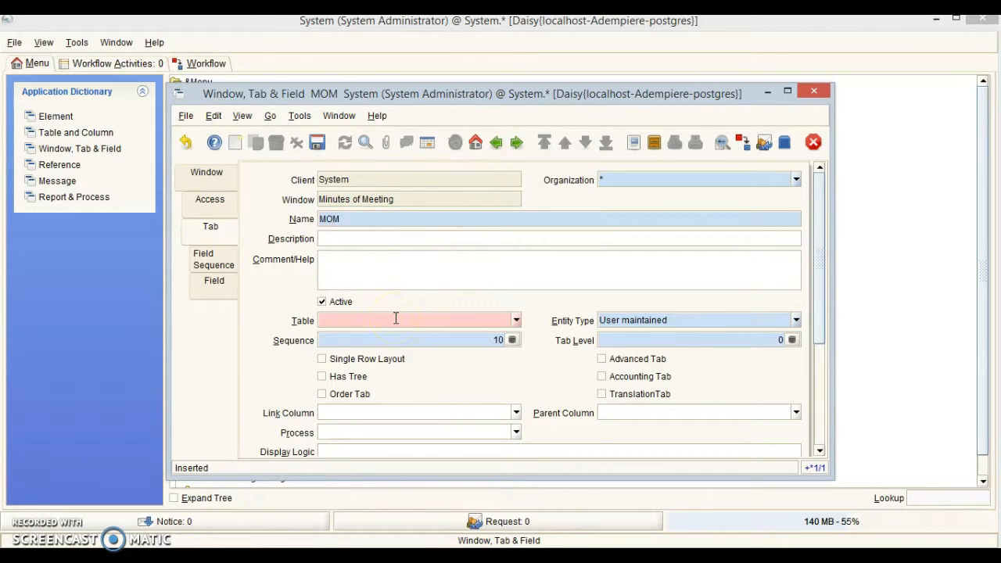
pyautogui.write('C')
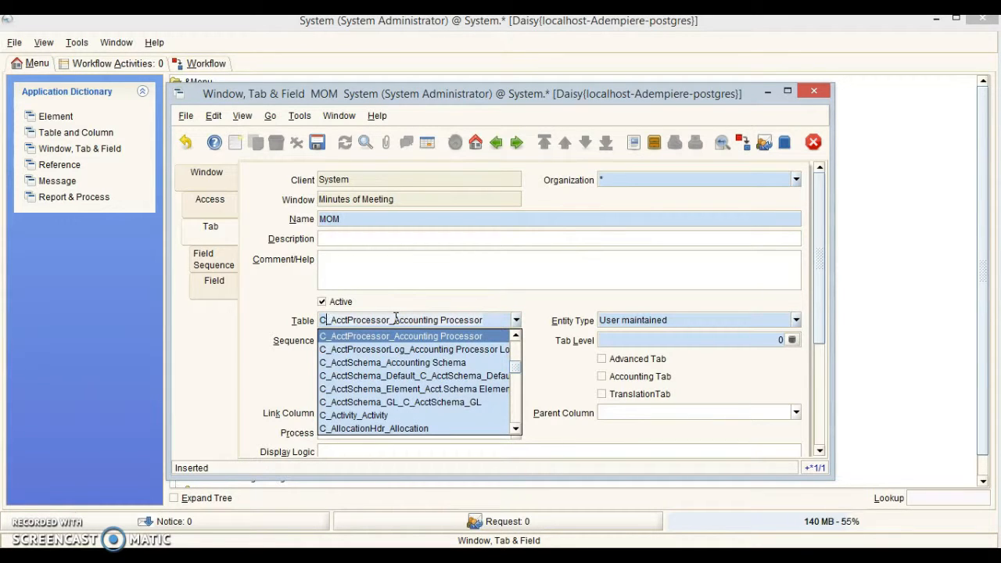
pyautogui.write('_m')
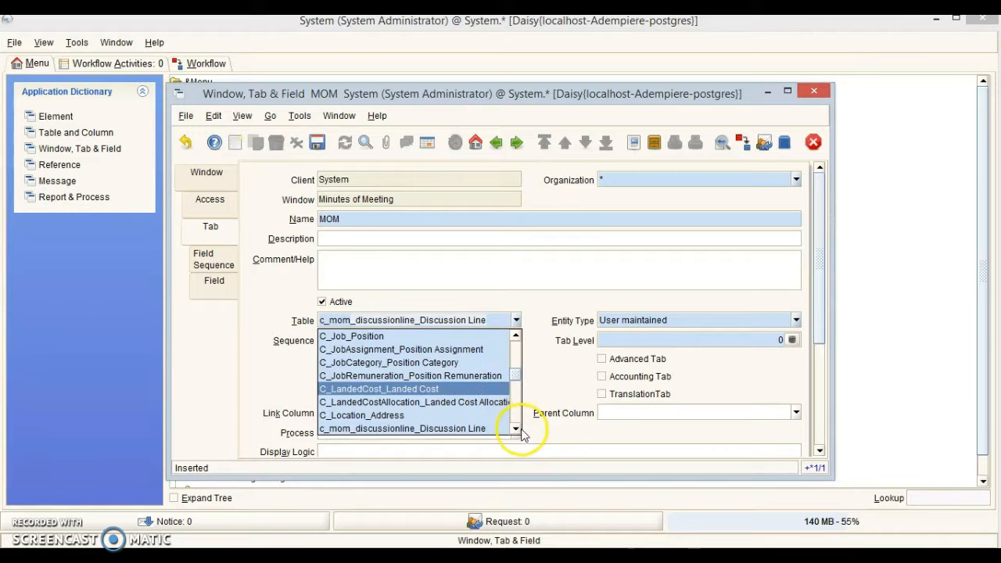
pyautogui.click(515, 430)
pyautogui.click(516, 429)
pyautogui.click(516, 429)
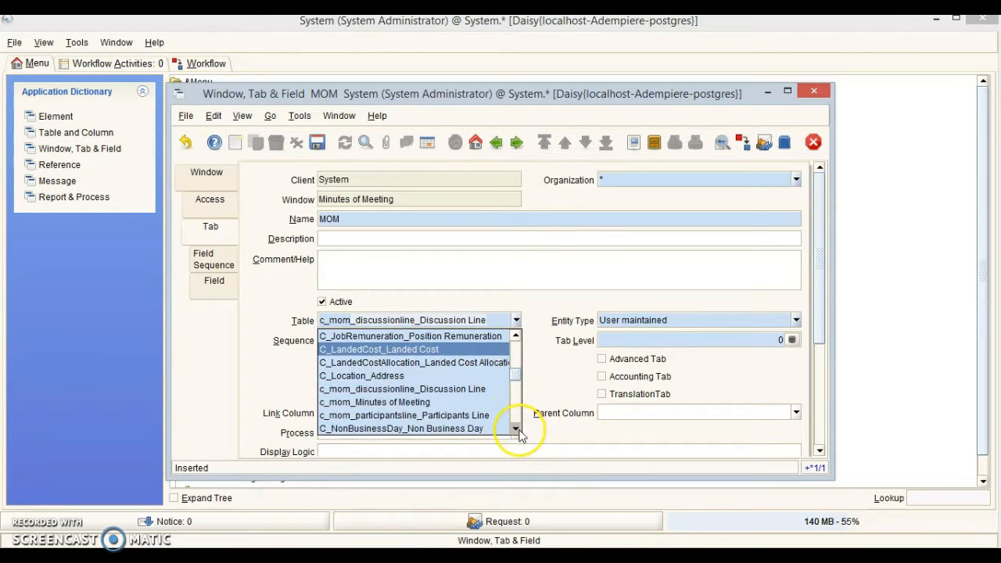
pyautogui.click(430, 402)
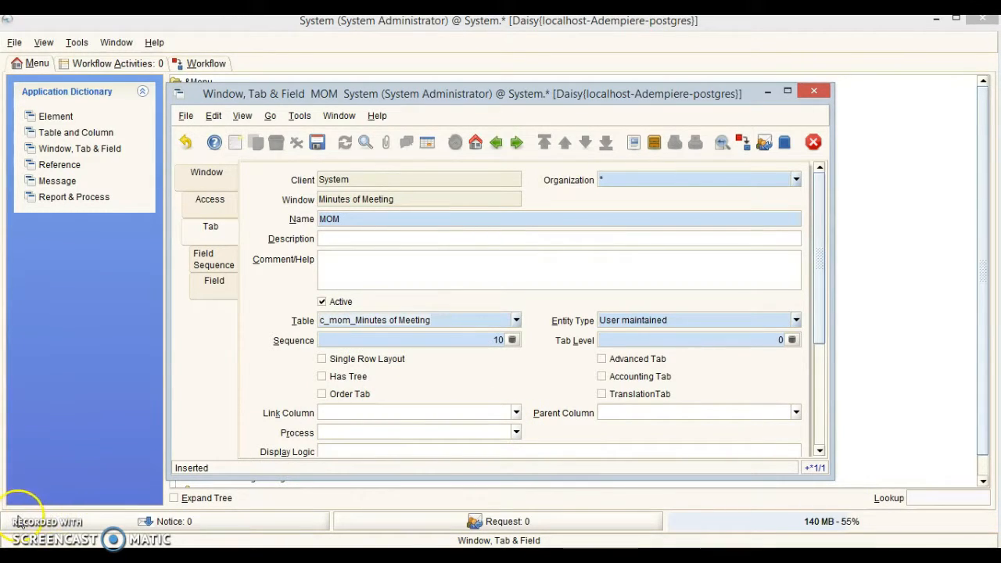
pyautogui.click(317, 142)
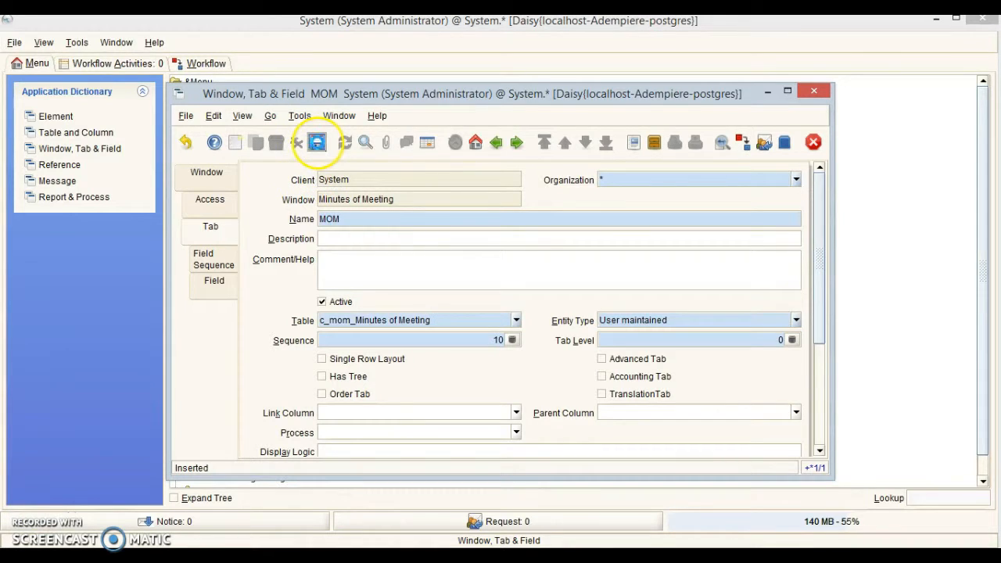
pyautogui.click(233, 143)
# Add a Participants tab (sequence 20) linked to the c_mom_participantsline table and save it.
pyautogui.click(341, 219)
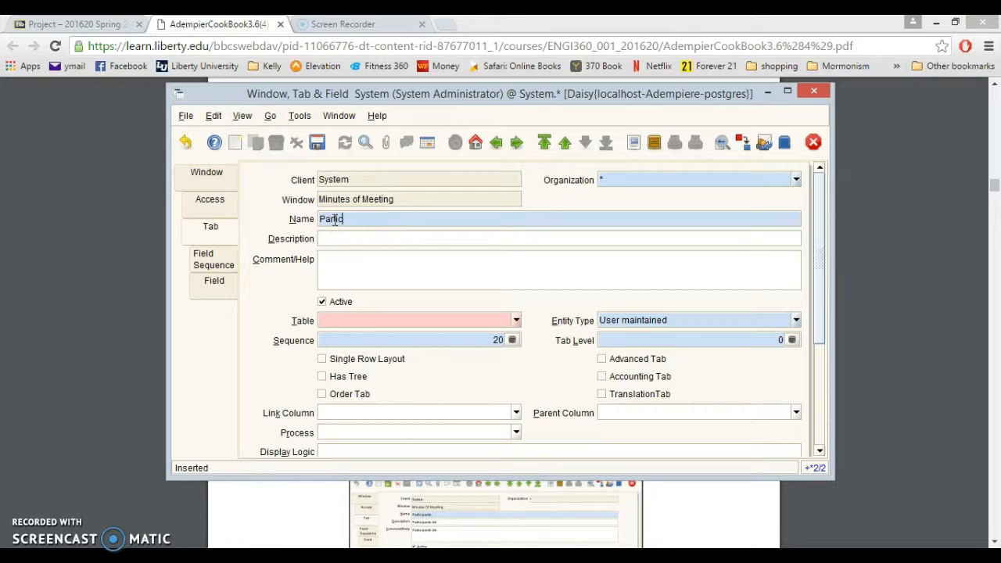
pyautogui.click(485, 317)
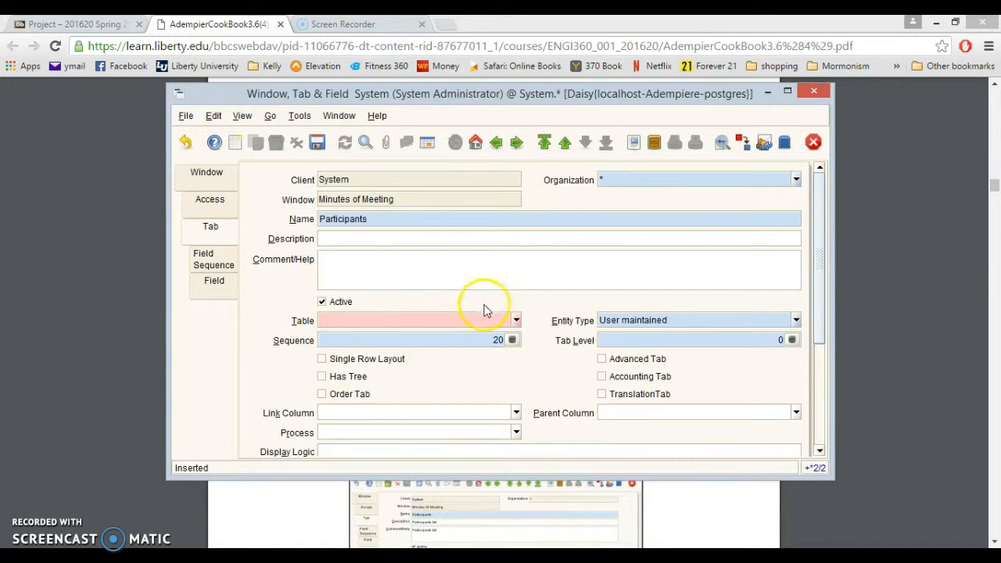
pyautogui.write('c_m')
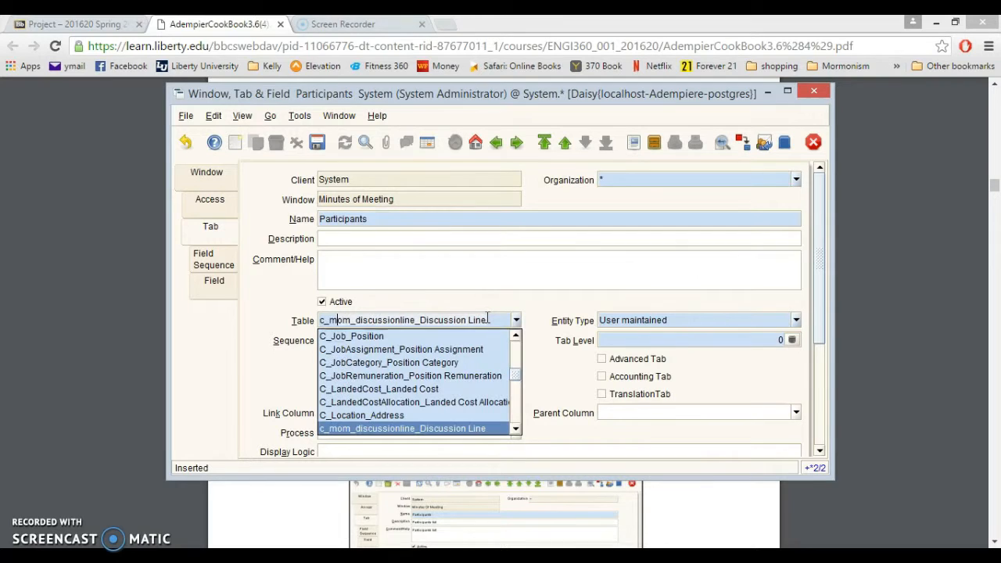
pyautogui.press('Down')
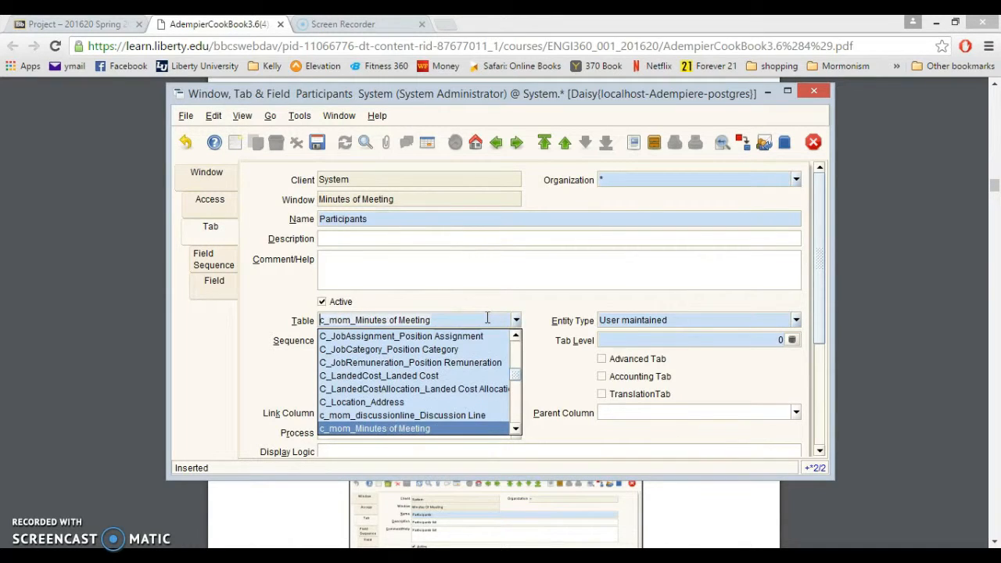
pyautogui.press('Down')
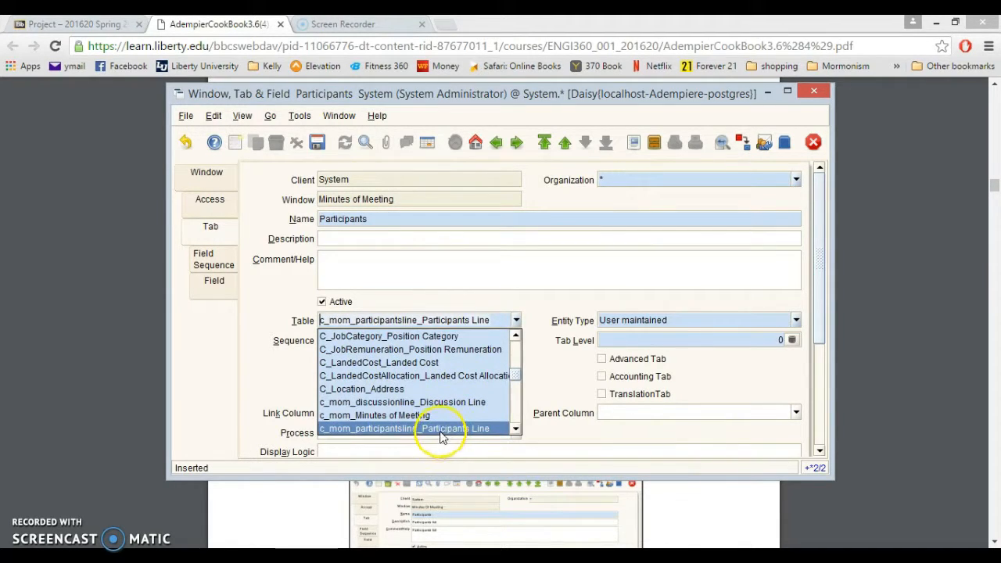
pyautogui.click(441, 432)
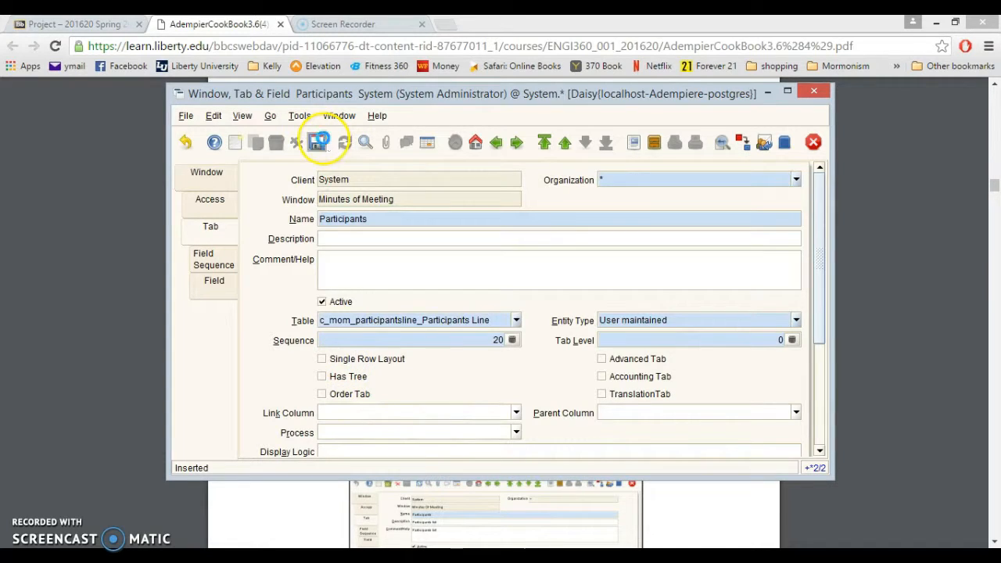
pyautogui.click(235, 143)
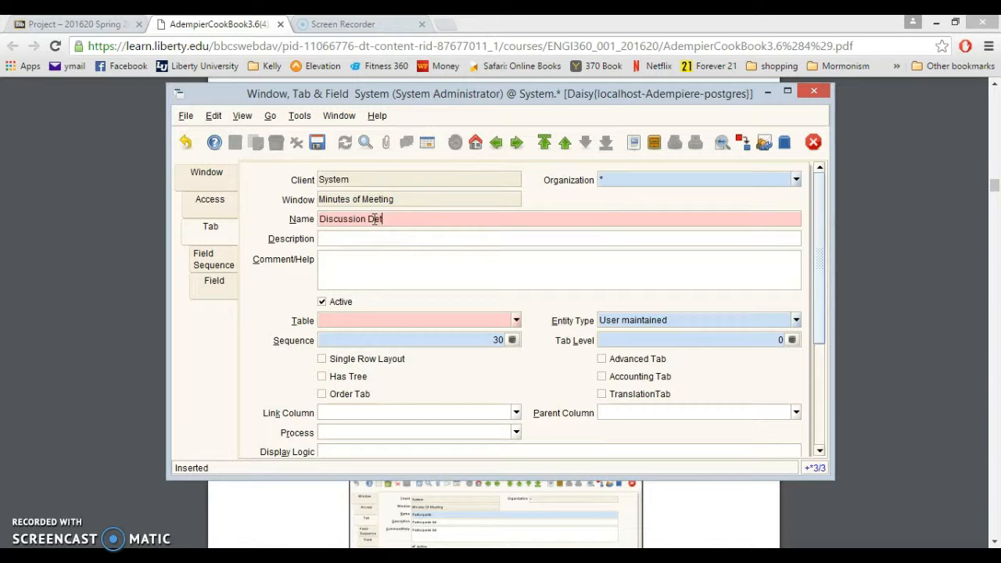
# Add a Discussion Detail tab (sequence 30) linked to the c_mom_discussionline table and save it.
pyautogui.click(436, 320)
pyautogui.write('c_mom_discussionline_Discussion Line')
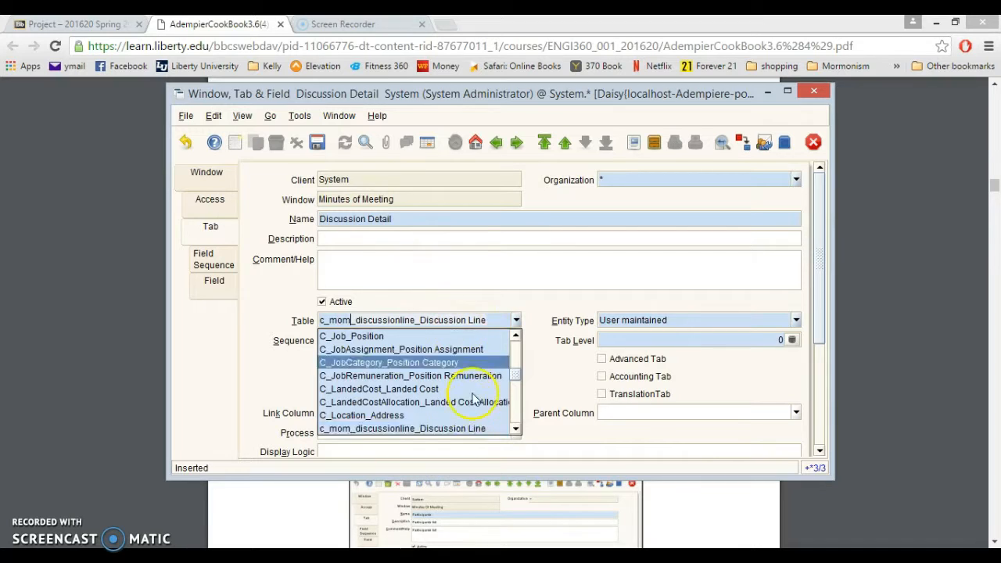
pyautogui.click(458, 429)
pyautogui.click(318, 150)
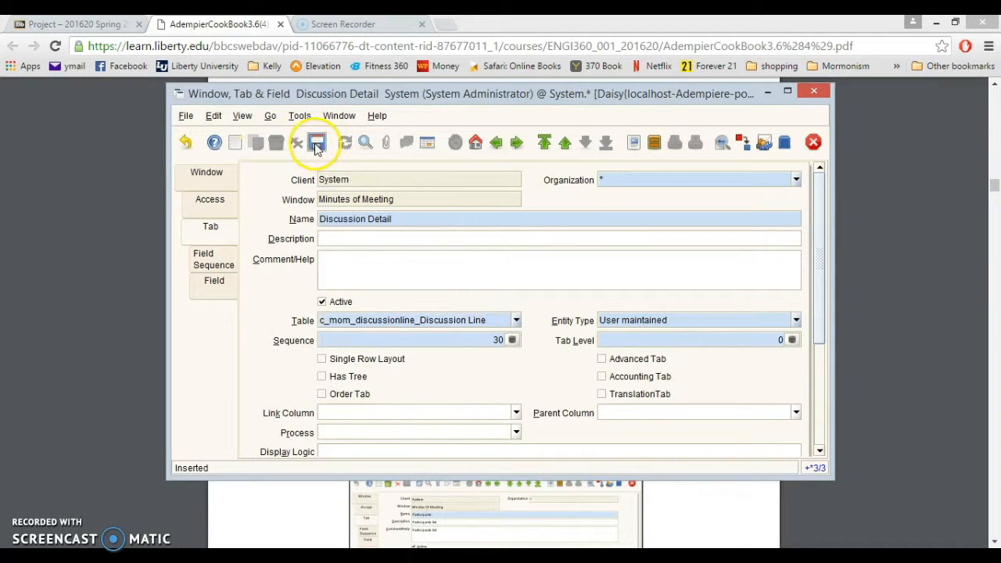
pyautogui.click(38, 518)
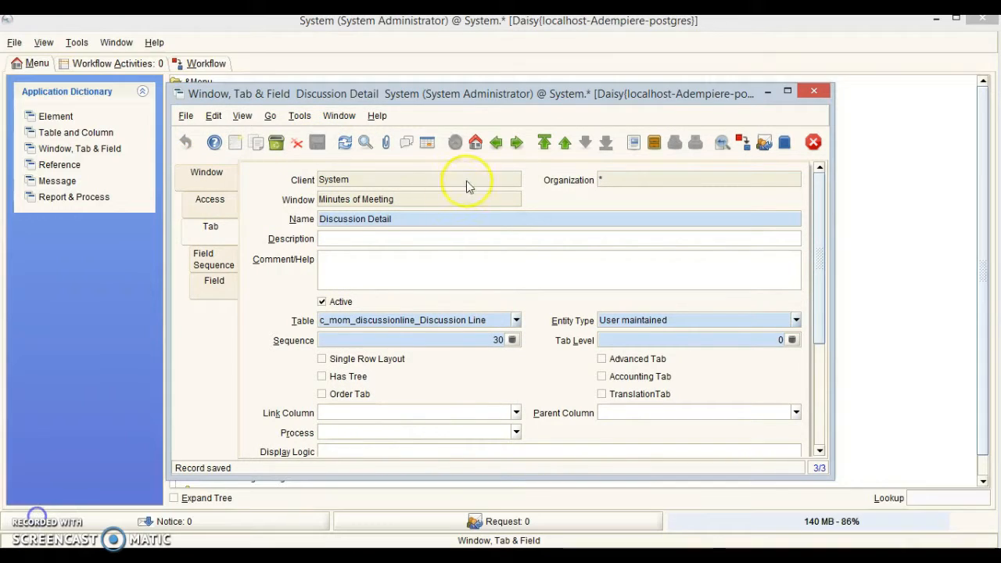
# Generate the fields for the MOM tab from its table columns.
pyautogui.click(428, 144)
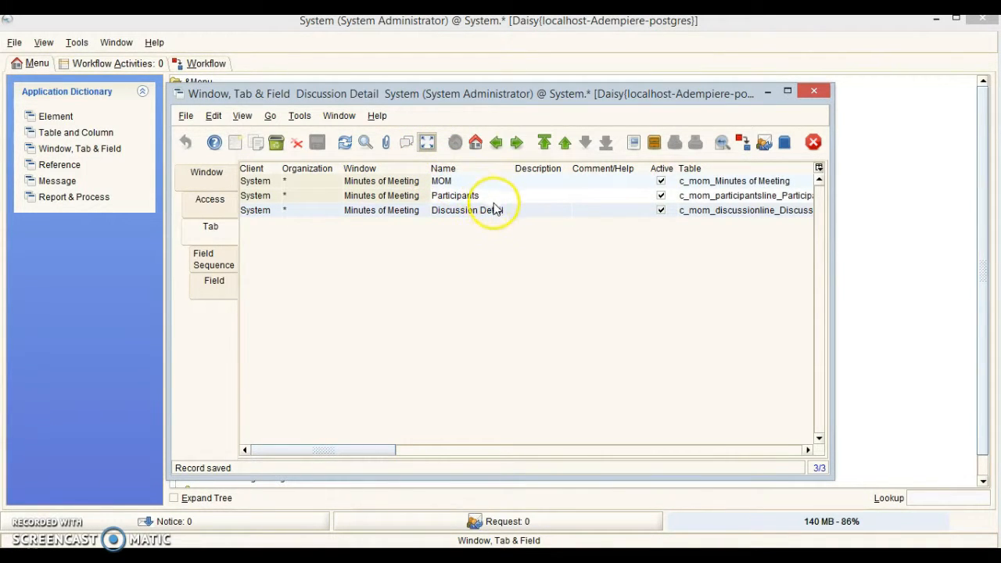
pyautogui.click(465, 182)
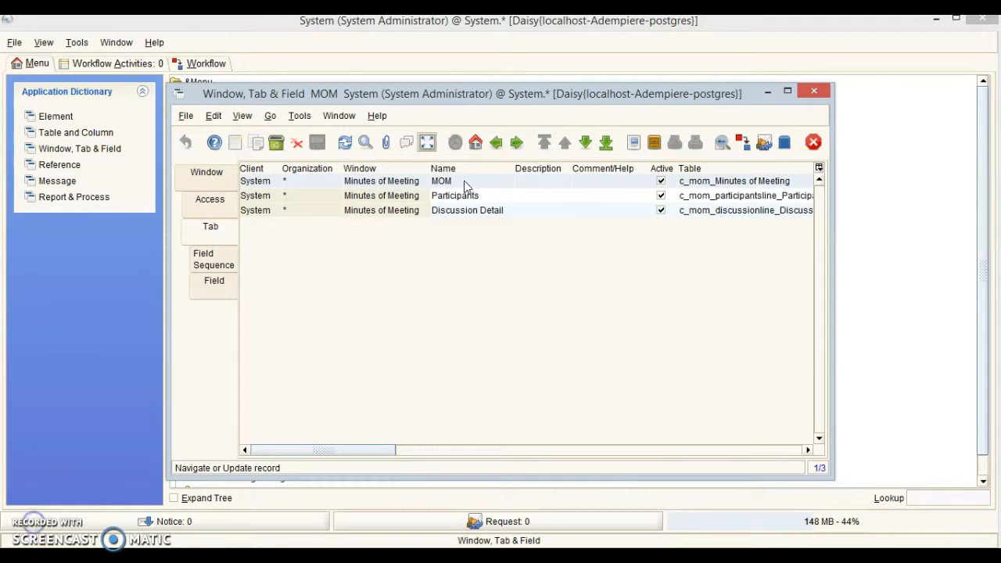
pyautogui.click(427, 141)
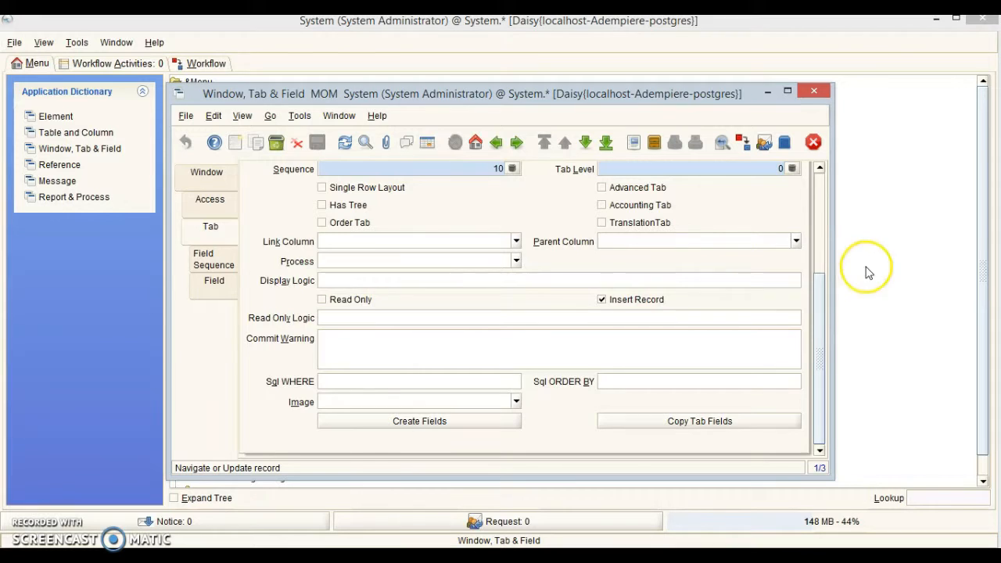
pyautogui.moveTo(820, 315); pyautogui.dragTo(831, 396)
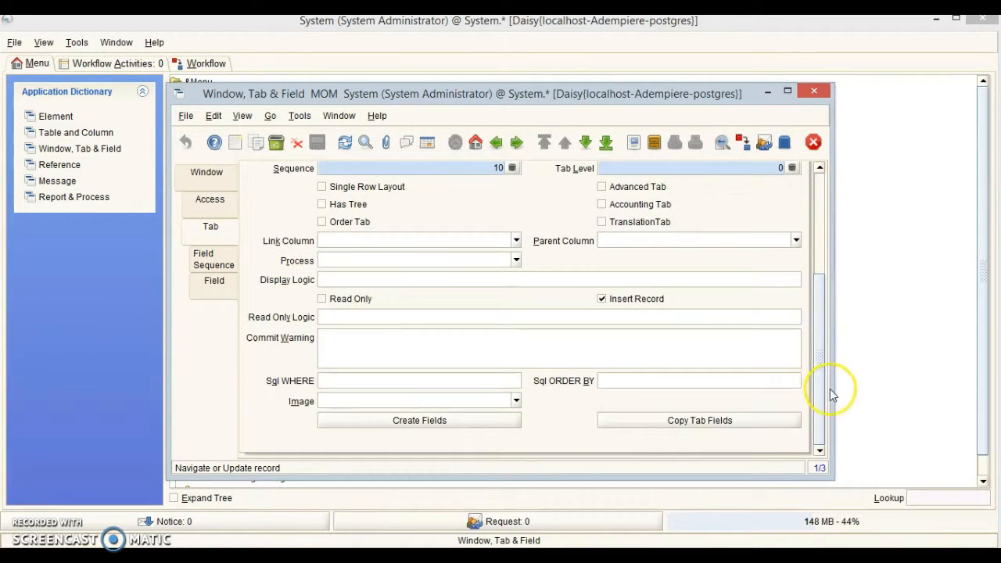
pyautogui.click(447, 423)
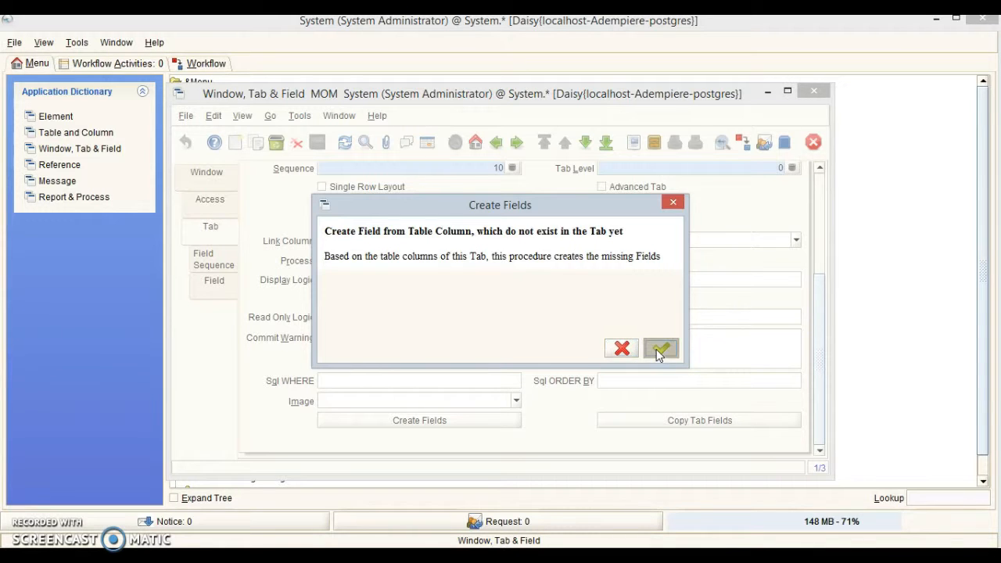
pyautogui.click(658, 352)
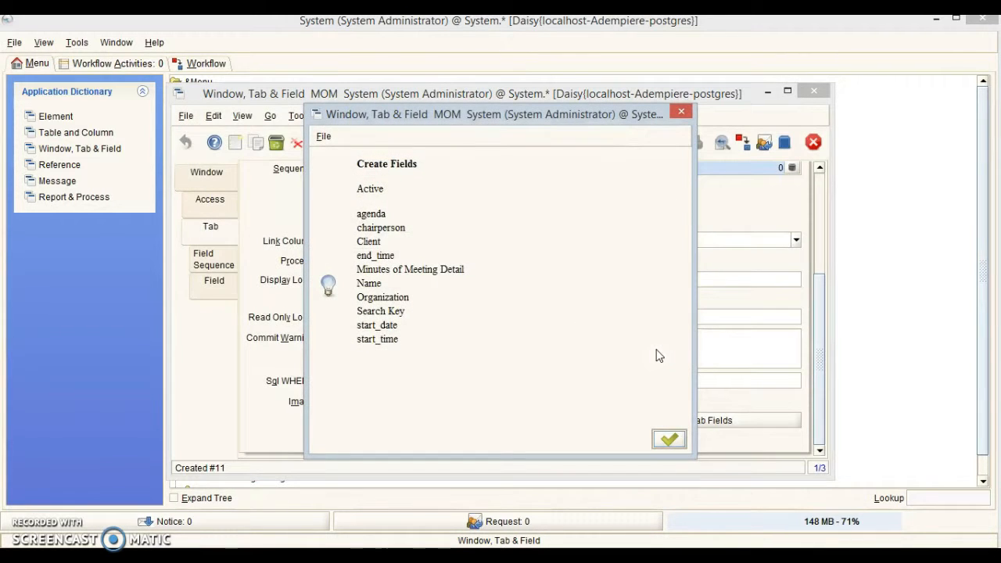
pyautogui.click(669, 440)
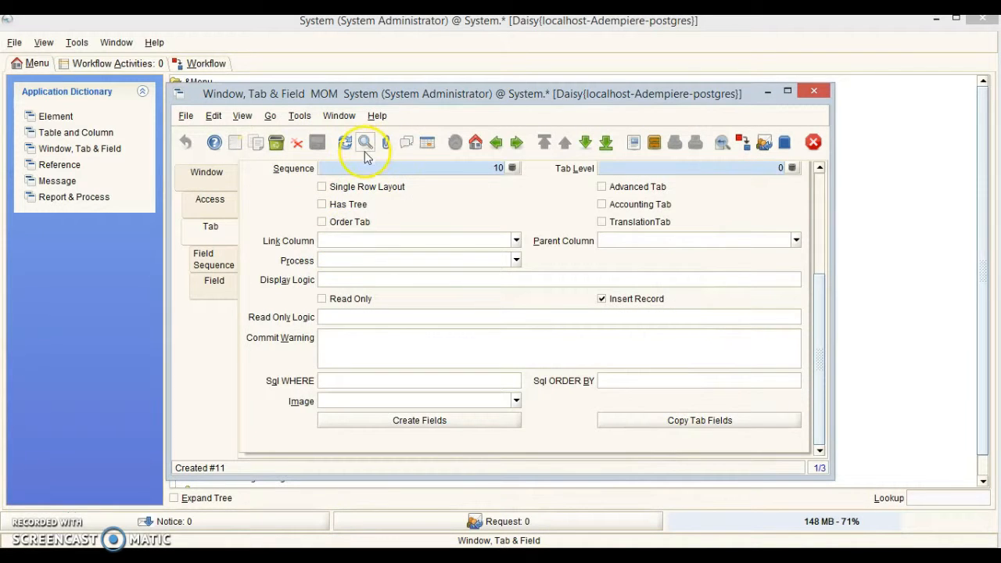
# Generate the fields for the Participants tab from its table columns.
pyautogui.click(427, 144)
pyautogui.click(399, 198)
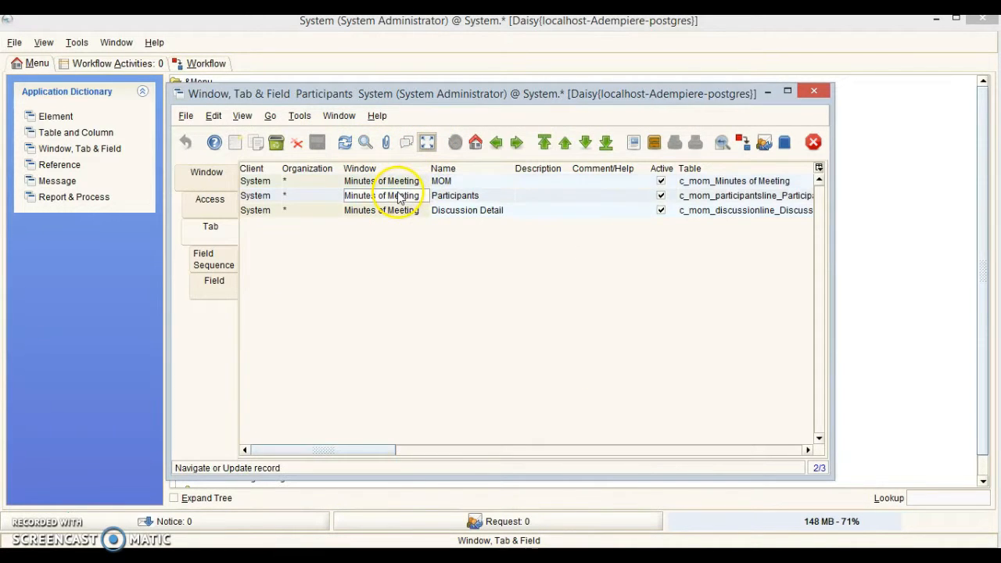
pyautogui.click(427, 142)
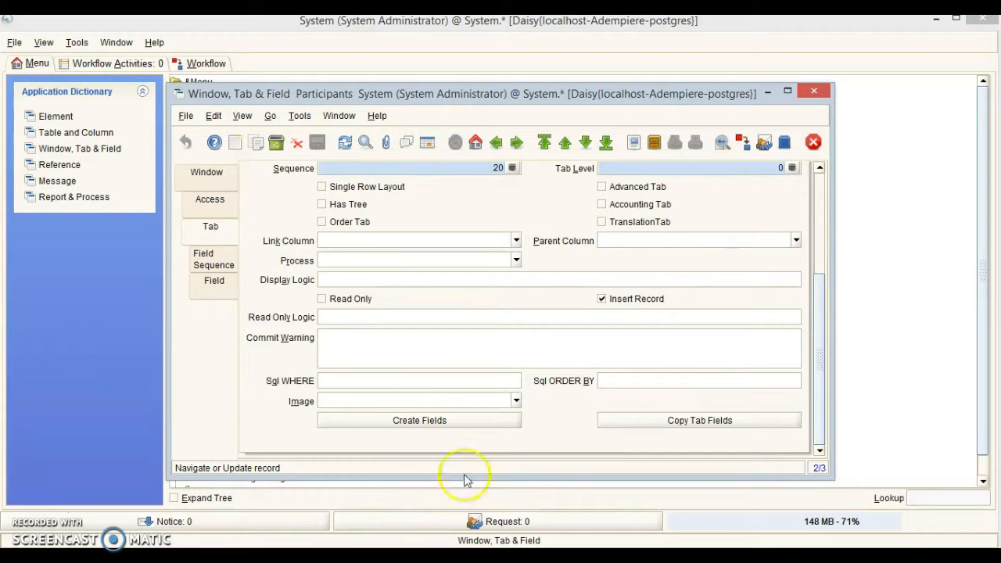
pyautogui.click(420, 420)
pyautogui.click(662, 349)
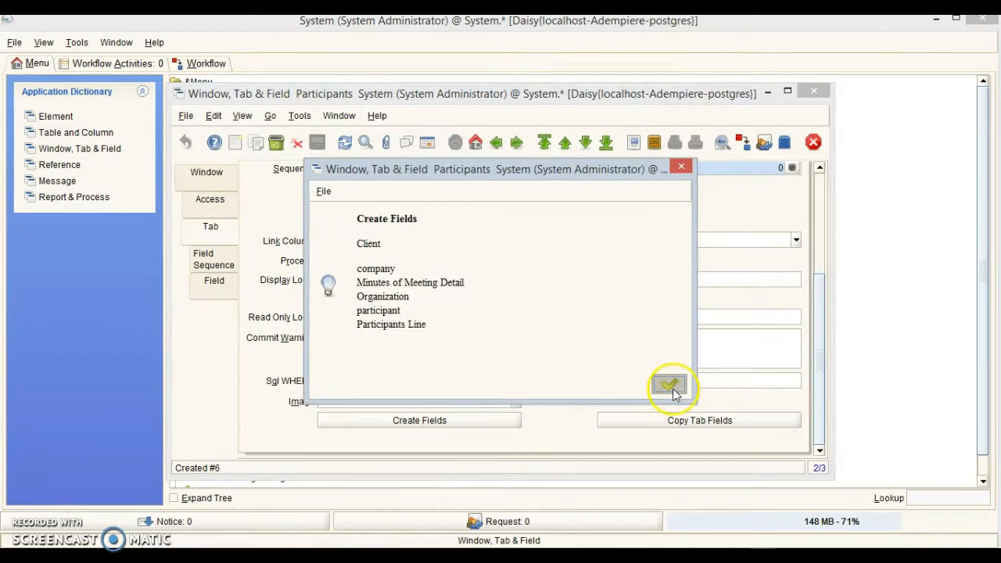
pyautogui.click(670, 386)
# Generate the Discussion Detail tab's fields, including item_nbr, discussion_desc, actionedby and Status.
pyautogui.click(427, 143)
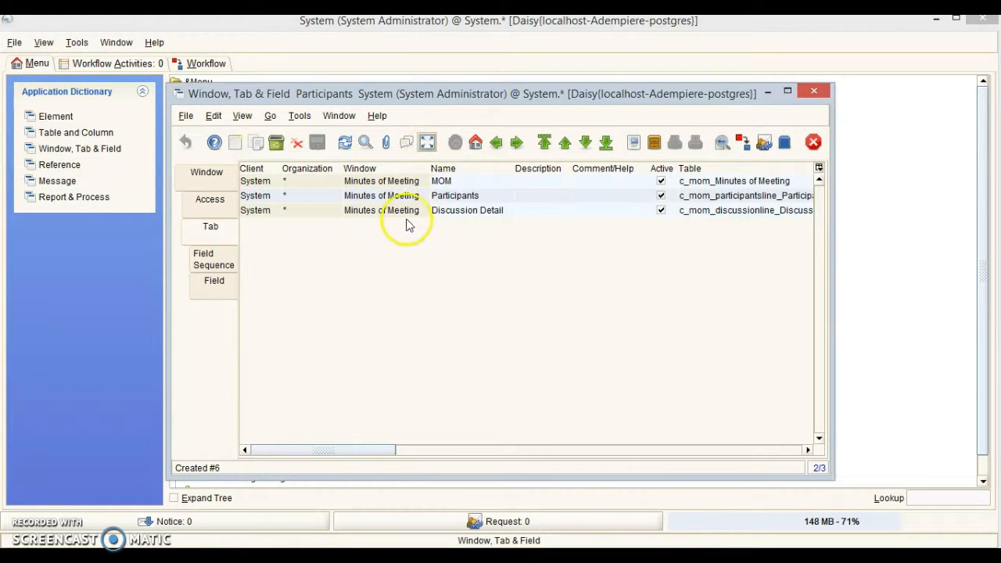
pyautogui.click(395, 210)
pyautogui.click(427, 143)
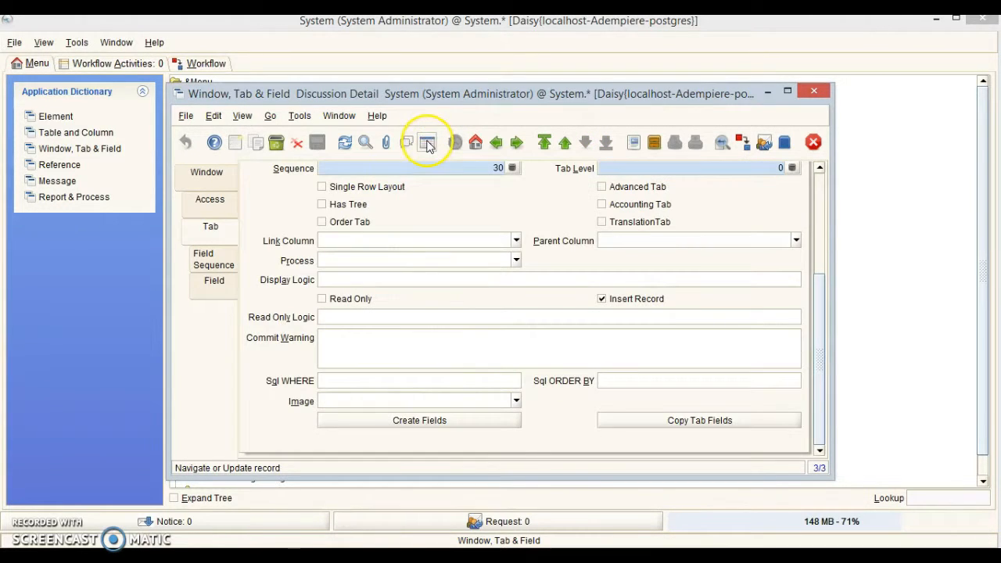
pyautogui.click(443, 423)
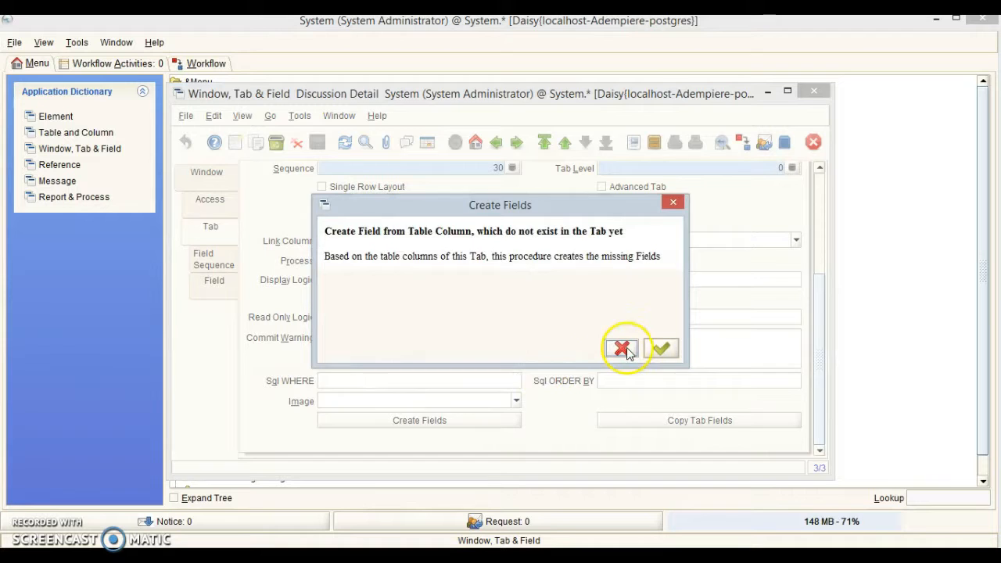
pyautogui.click(661, 348)
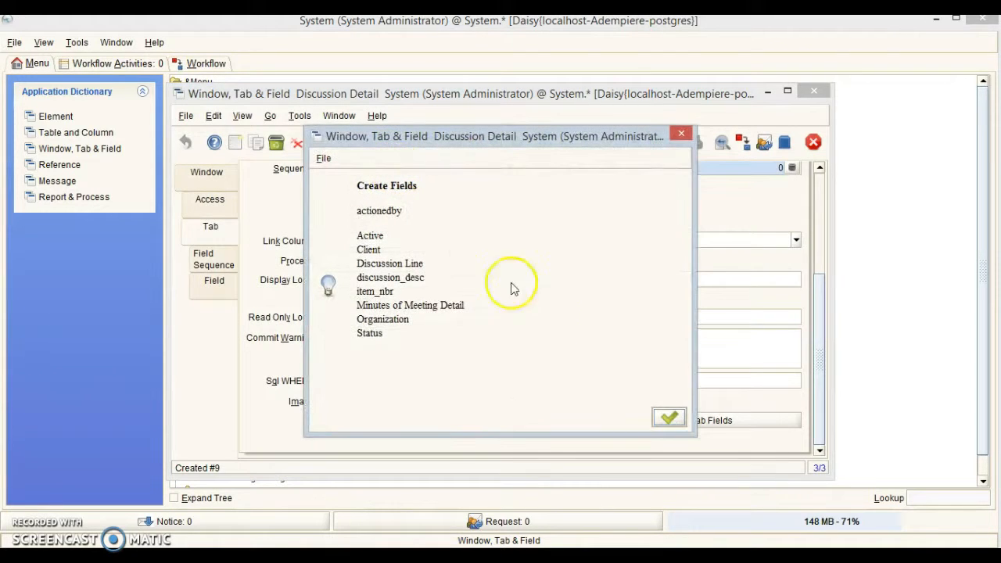
pyautogui.click(667, 418)
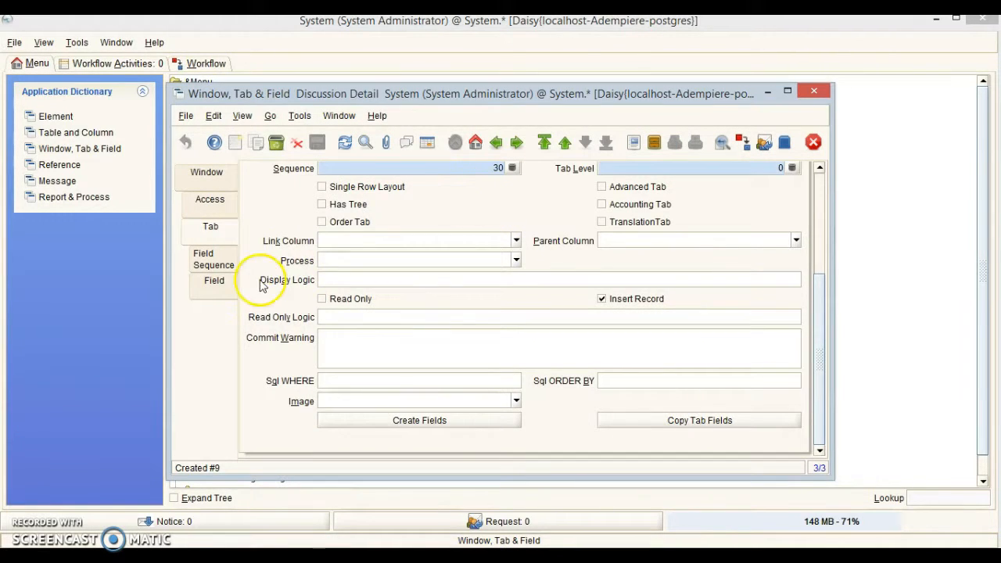
pyautogui.click(211, 279)
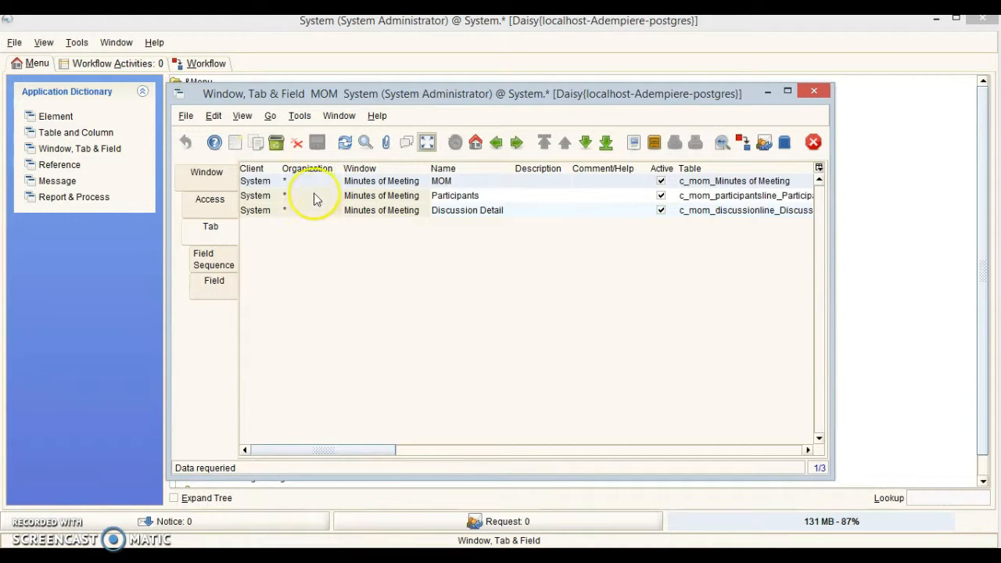
# Move Client, Organization, Name and Search Key to the top of the MOM field sequence.
pyautogui.click(460, 180)
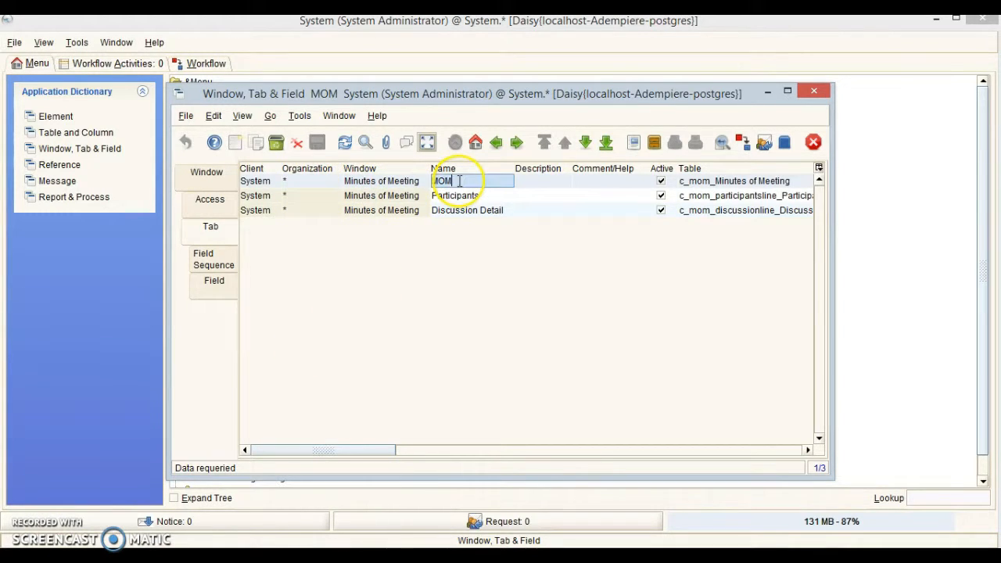
pyautogui.click(214, 260)
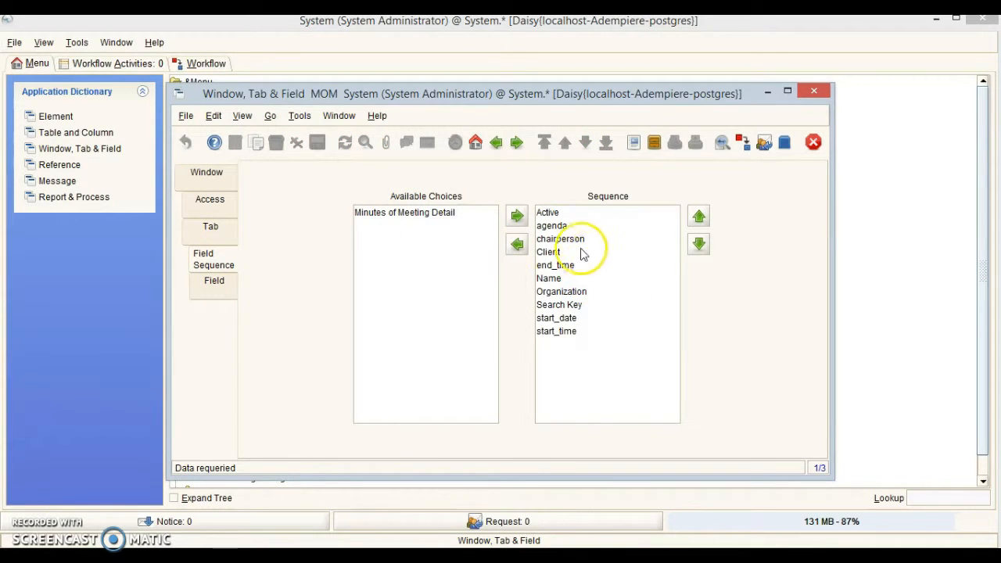
pyautogui.moveTo(555, 258); pyautogui.dragTo(549, 217)
pyautogui.moveTo(566, 291); pyautogui.dragTo(557, 233)
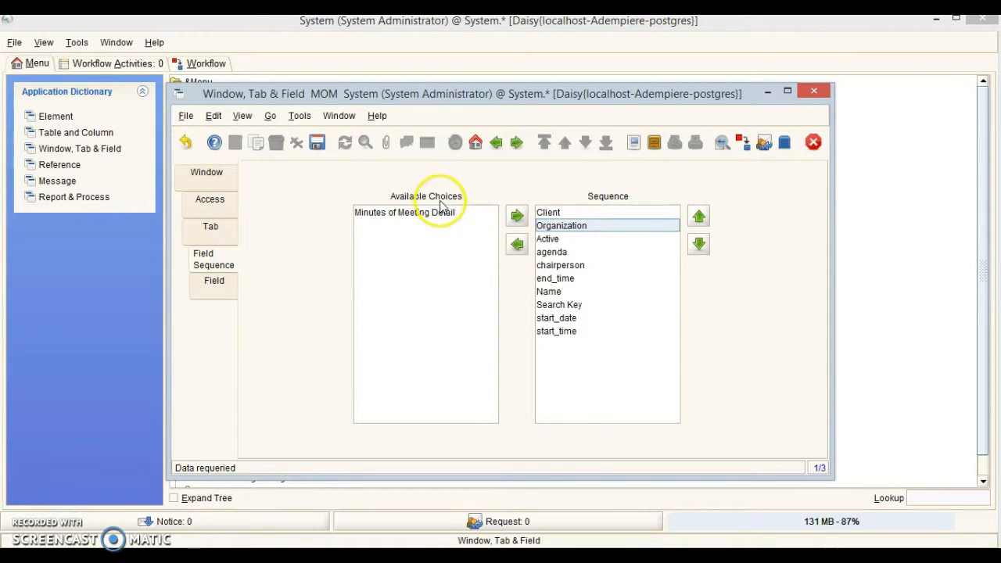
pyautogui.moveTo(549, 291); pyautogui.dragTo(548, 236)
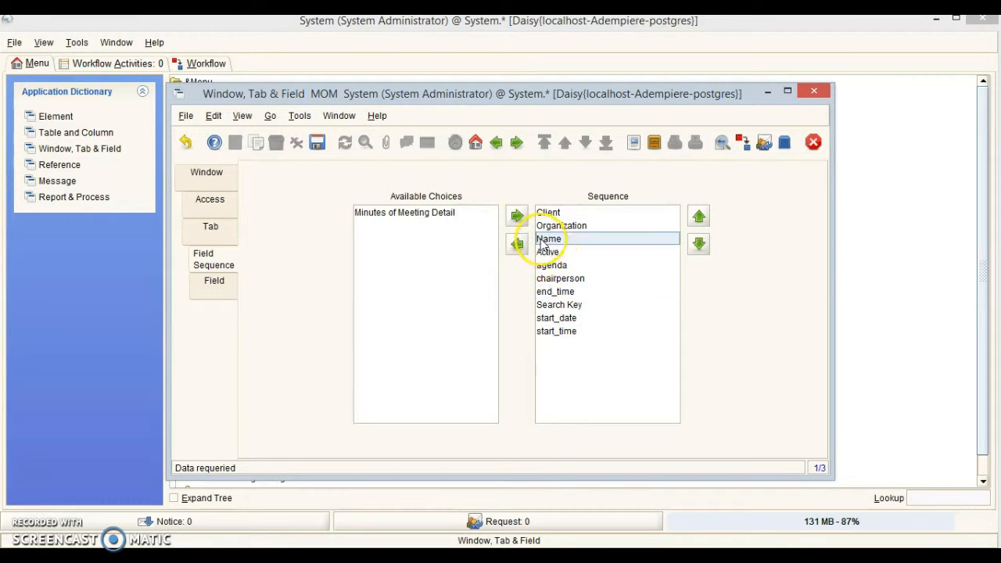
pyautogui.moveTo(555, 304); pyautogui.dragTo(546, 256)
# Place chairperson before agenda and start_date, start_time before end_time, then save the order.
pyautogui.click(566, 290)
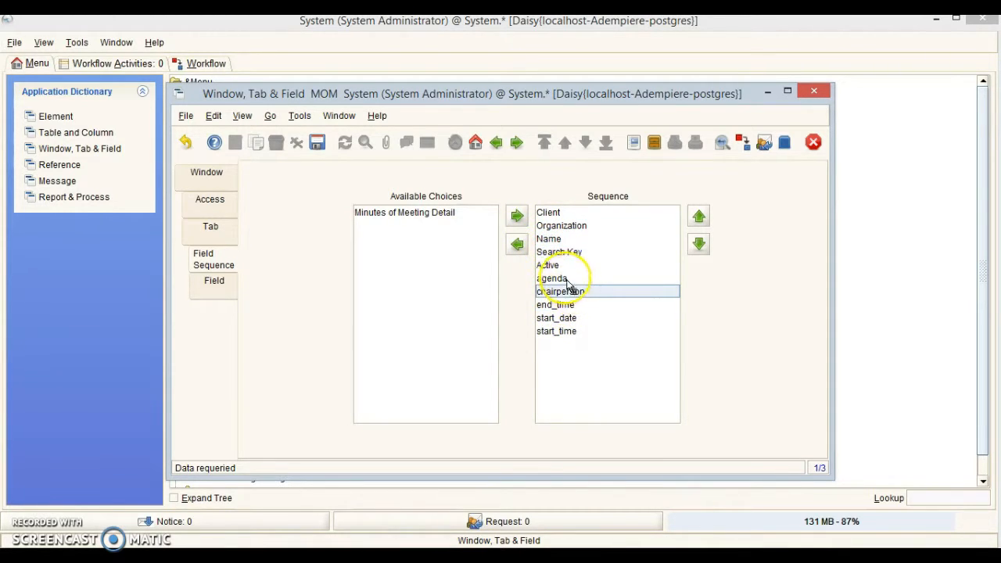
pyautogui.moveTo(563, 283); pyautogui.dragTo(562, 278)
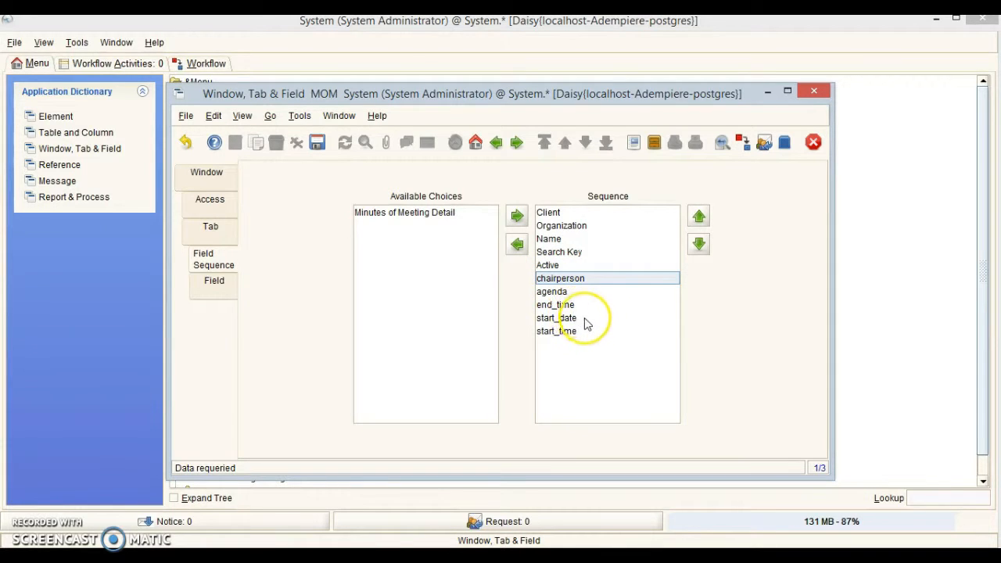
pyautogui.moveTo(565, 321)
pyautogui.mouseDown()
pyautogui.moveTo(558, 302)
pyautogui.moveTo(562, 320)
pyautogui.mouseUp()
pyautogui.click(563, 332)
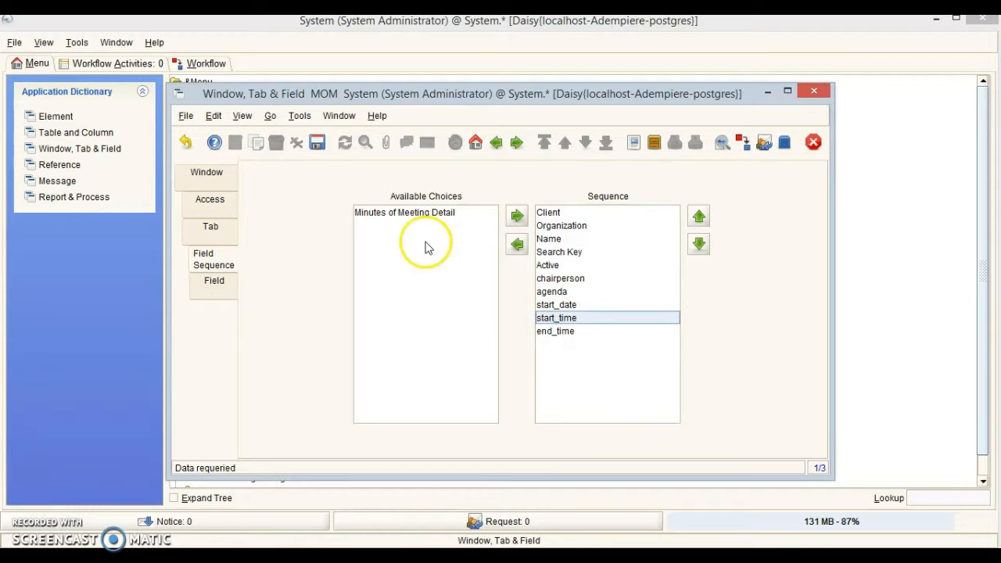
pyautogui.click(316, 144)
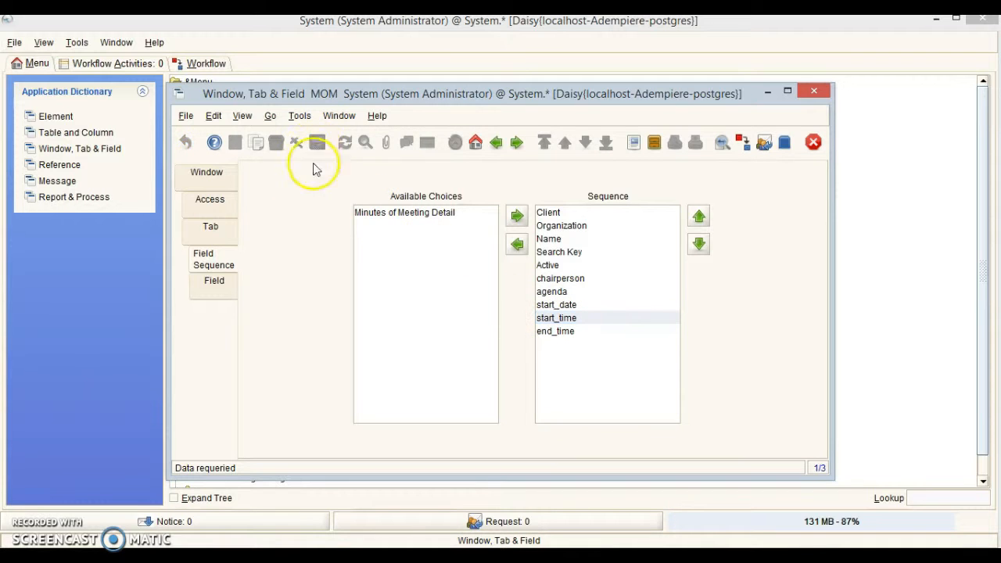
pyautogui.click(212, 225)
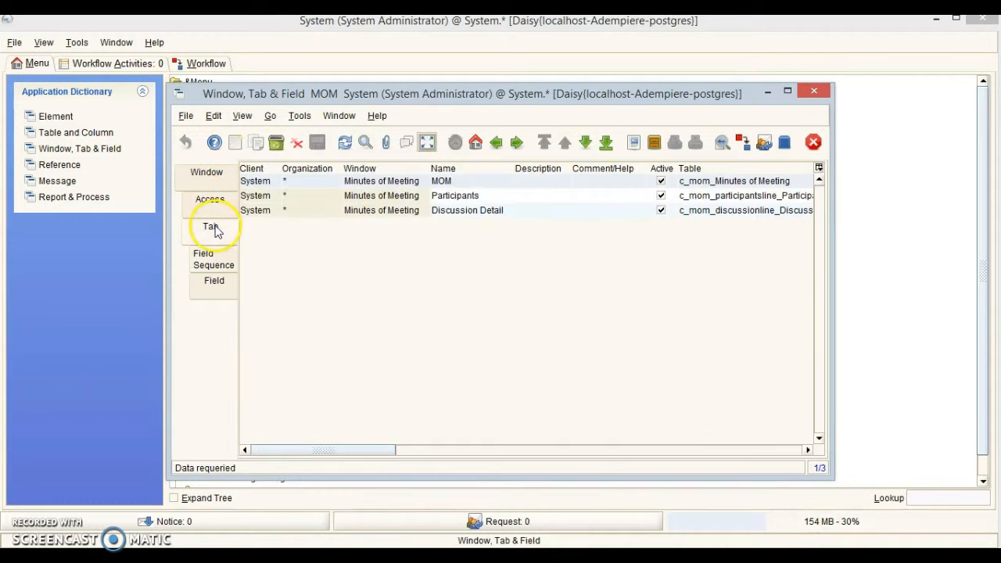
# Reorder the Participants fields with Organization second so participant precedes company, and save.
pyautogui.click(443, 201)
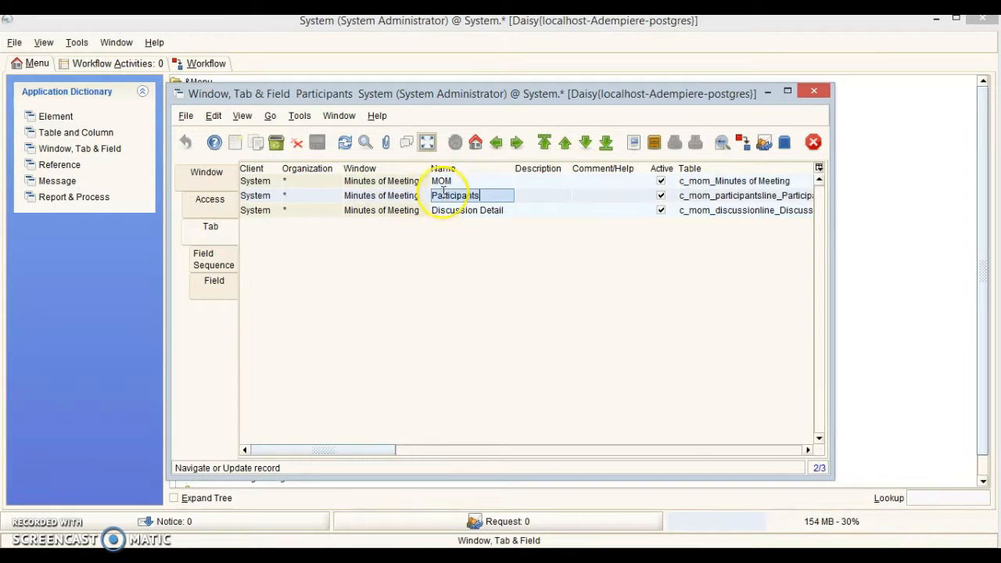
pyautogui.click(213, 266)
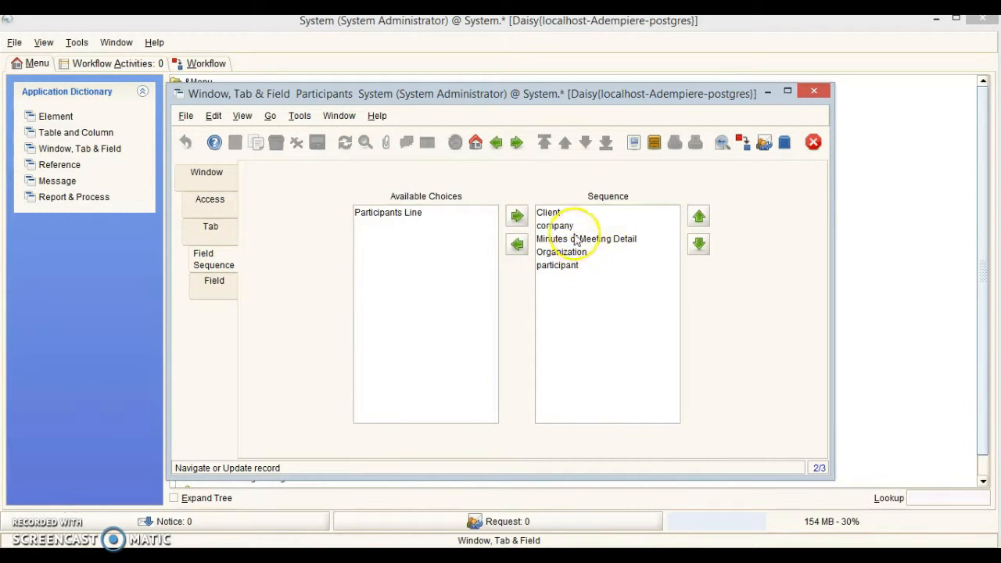
pyautogui.moveTo(559, 257)
pyautogui.mouseDown()
pyautogui.moveTo(557, 225)
pyautogui.moveTo(576, 251)
pyautogui.moveTo(570, 239)
pyautogui.moveTo(556, 258)
pyautogui.mouseUp()
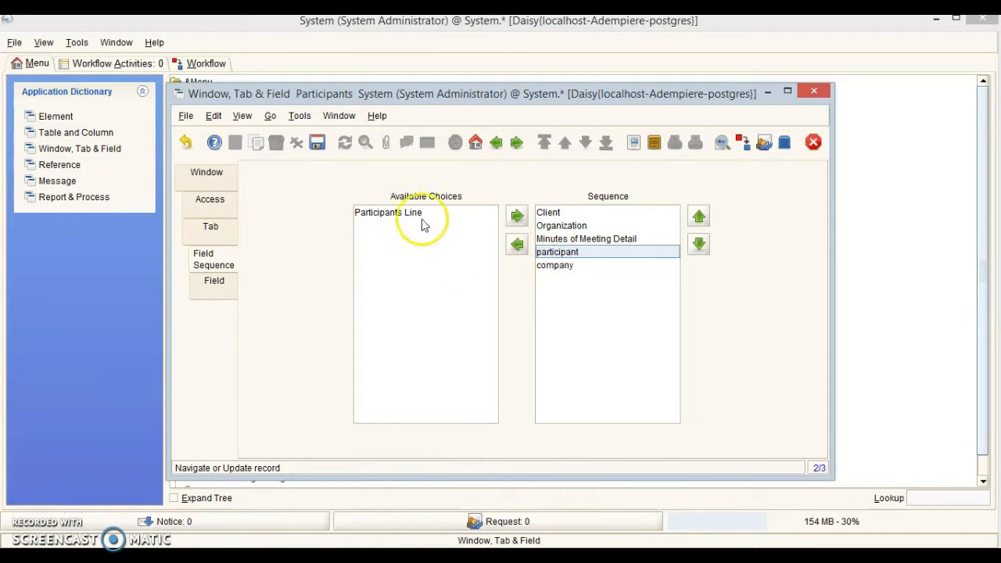
pyautogui.click(316, 144)
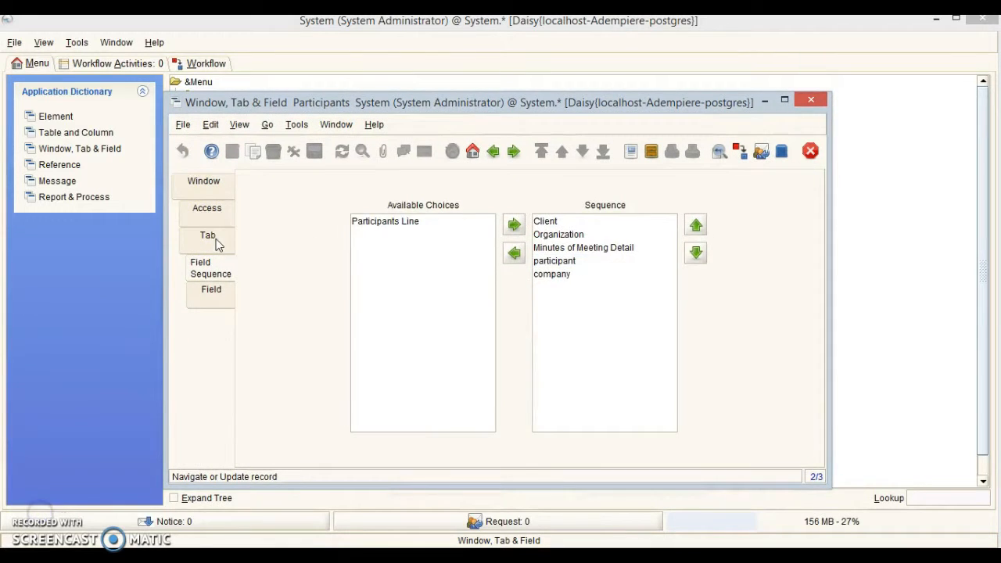
pyautogui.click(211, 239)
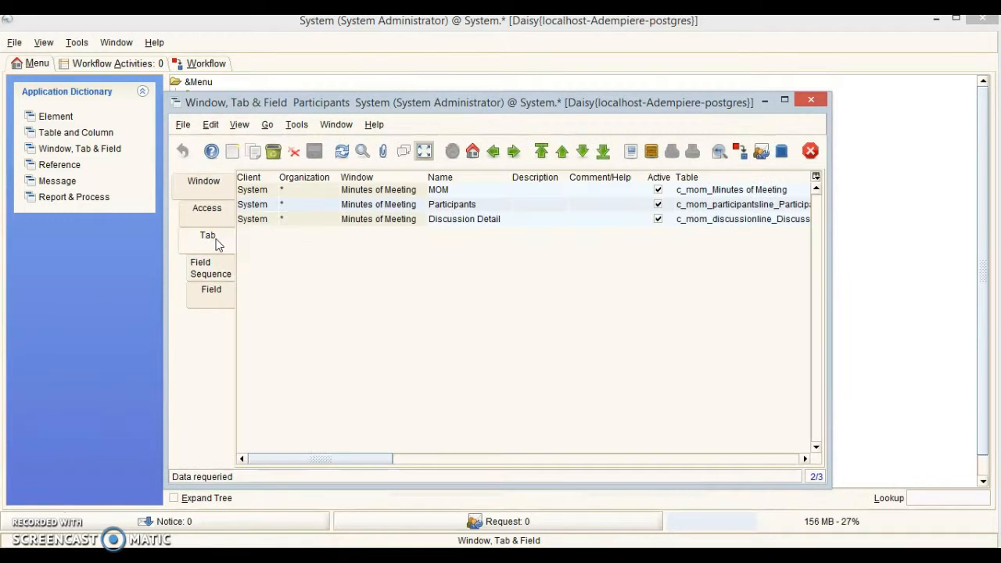
# Move item_nbr, discussion_desc and actionedby to follow Organization in the Discussion Detail fields.
pyautogui.click(452, 221)
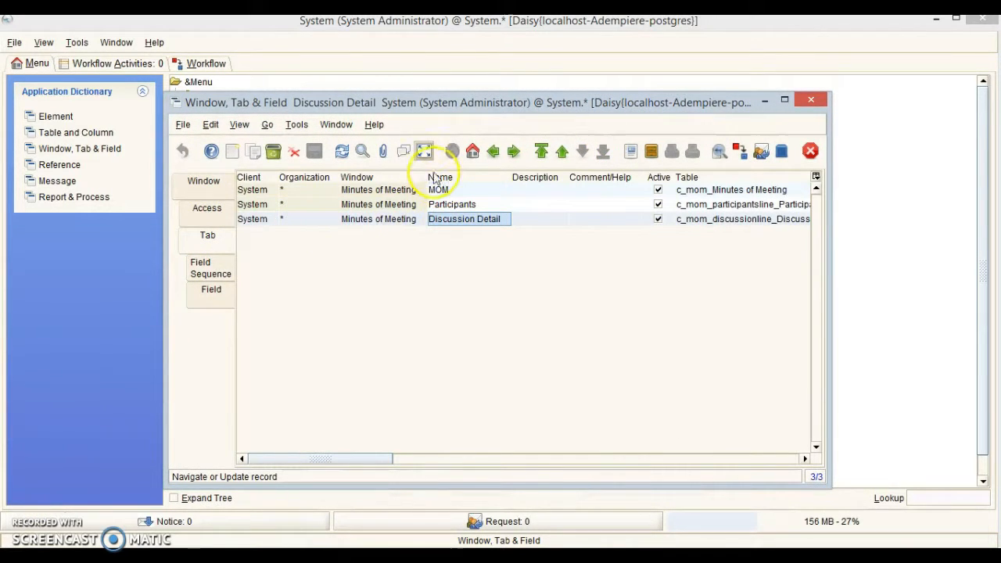
pyautogui.click(210, 276)
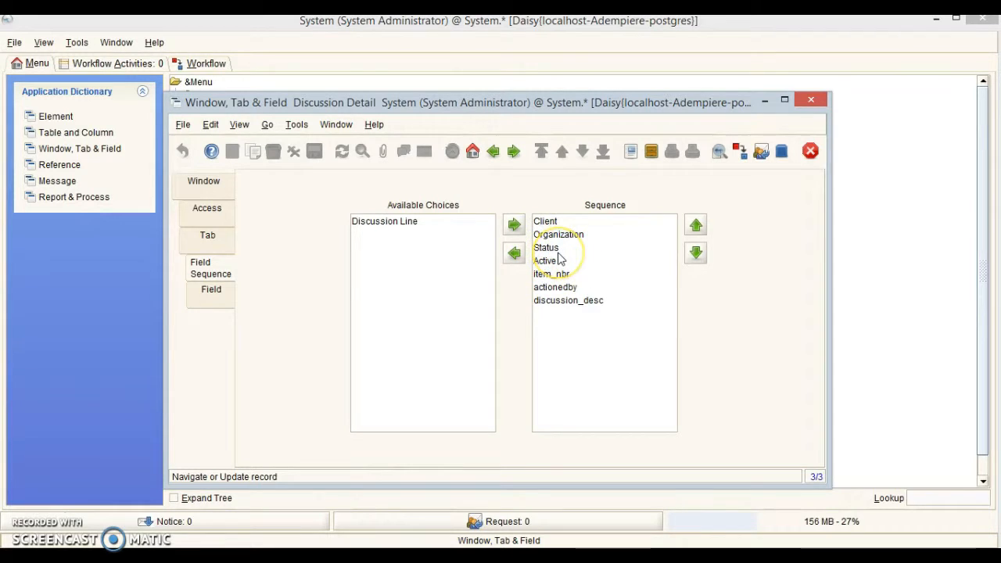
pyautogui.moveTo(557, 273); pyautogui.dragTo(551, 250)
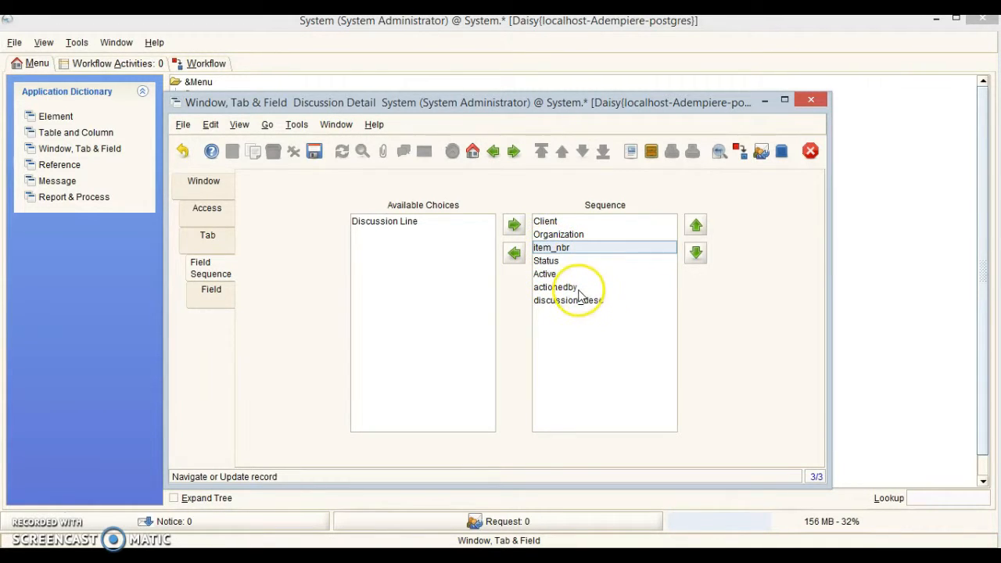
pyautogui.moveTo(579, 298); pyautogui.dragTo(562, 264)
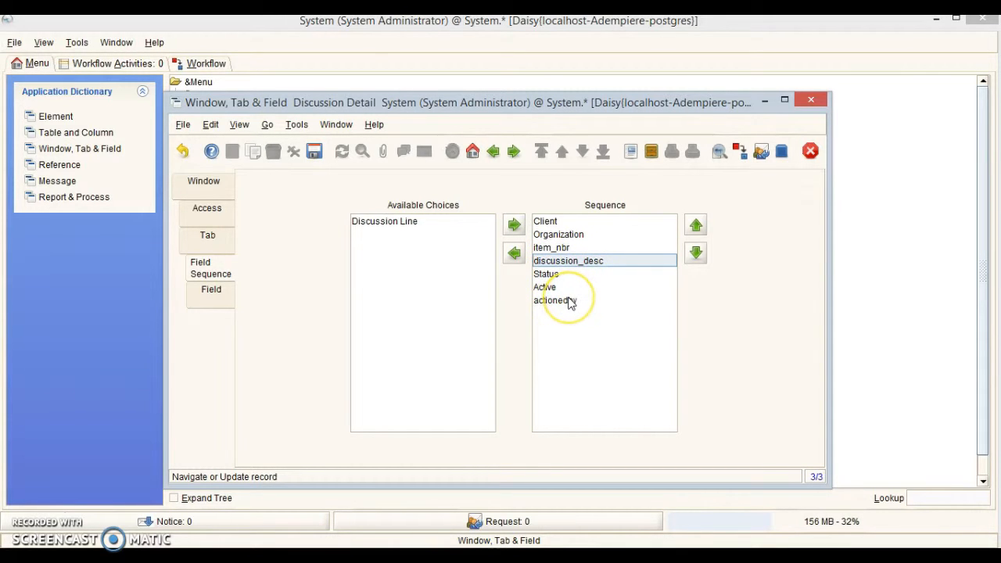
pyautogui.moveTo(571, 303); pyautogui.dragTo(567, 269)
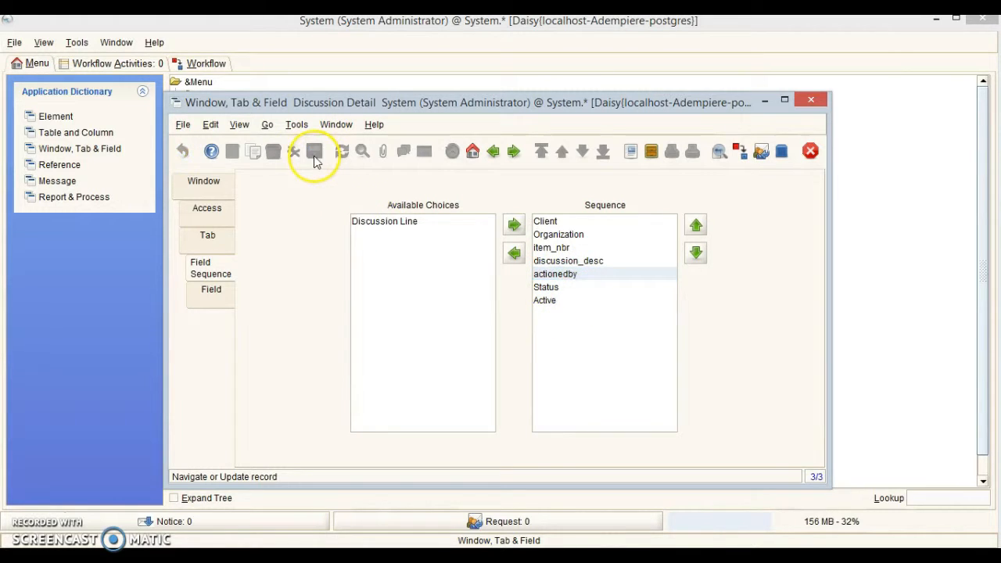
pyautogui.click(221, 290)
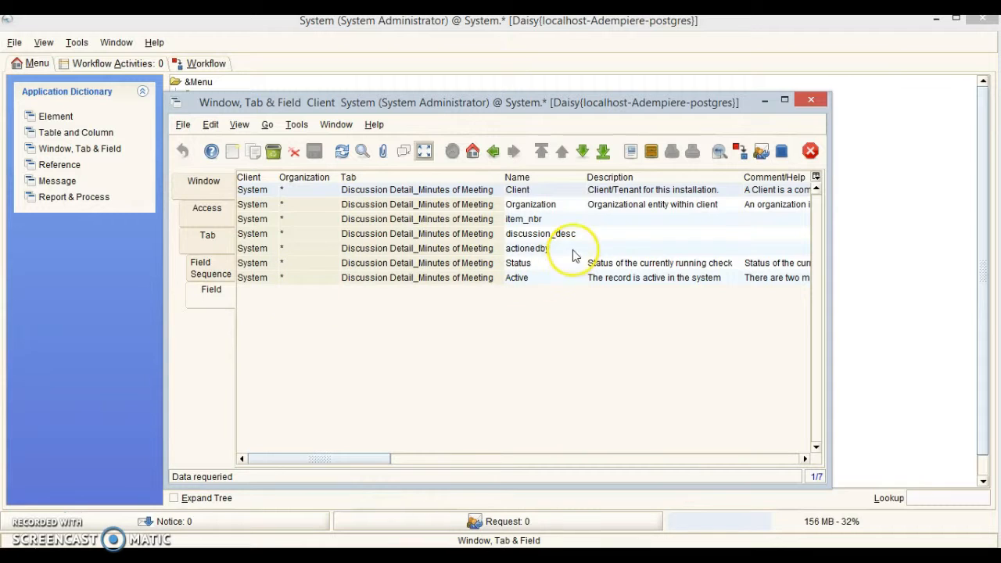
# Rename item_nbr, discussion_desc and actionedby to Item Number, Discussion Description and Actioned By.
pyautogui.click(551, 220)
pyautogui.press('Home')
pyautogui.press('Delete')
pyautogui.press('Delete')
pyautogui.press('Delete')
pyautogui.press('Delete')
pyautogui.press('Delete')
pyautogui.press('Delete')
pyautogui.press('Delete')
pyautogui.press('Delete')
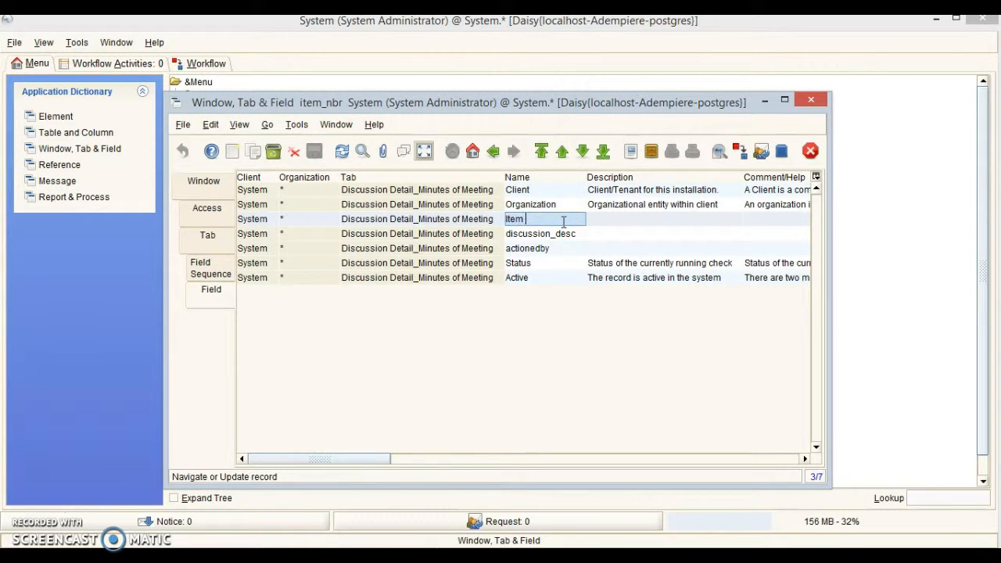
pyautogui.click(563, 234)
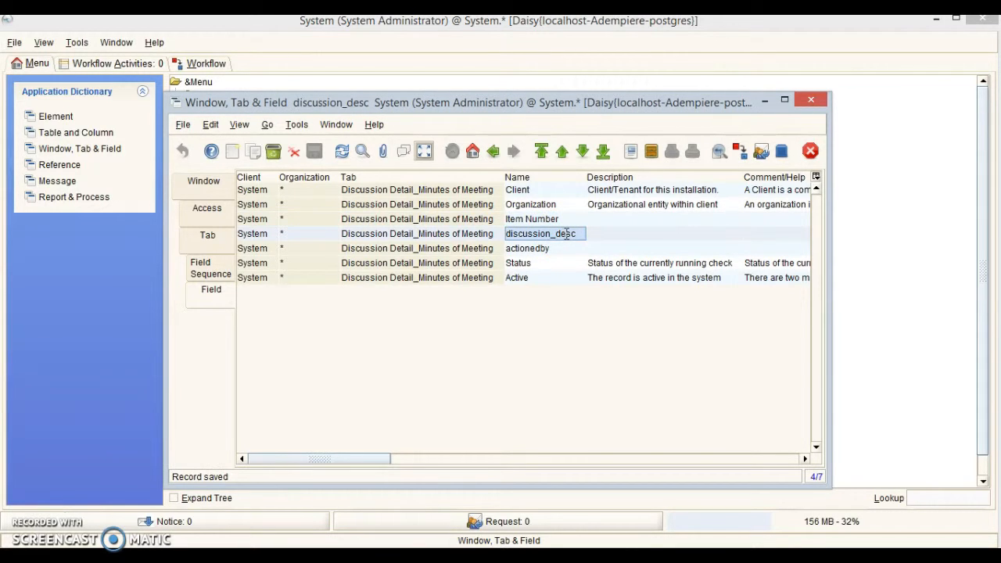
pyautogui.press('Home')
pyautogui.hotkey('shift', 'End')
pyautogui.write('Dis')
pyautogui.write('cussion Description')
pyautogui.click(564, 250)
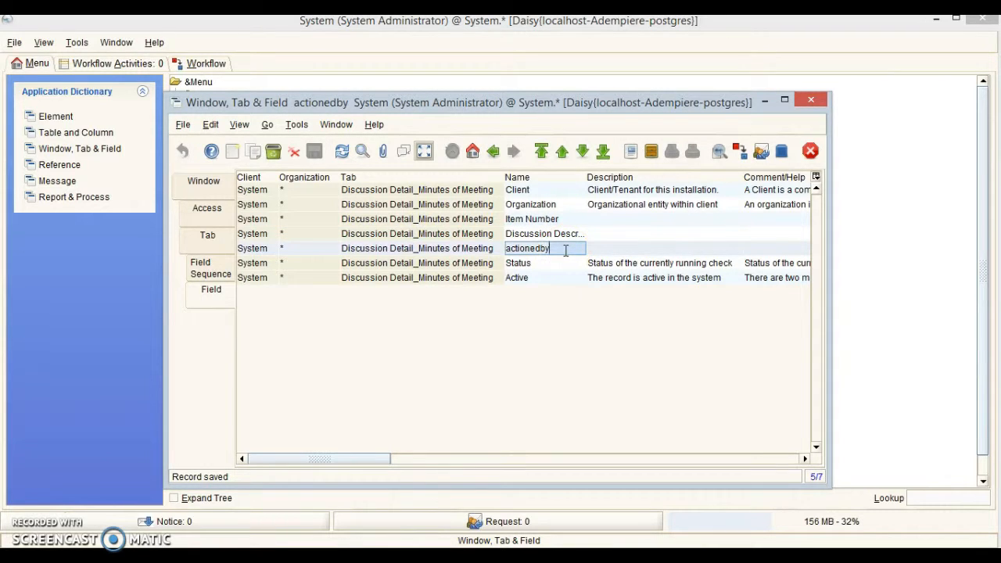
pyautogui.hotkey('ctrl', 'a')
pyautogui.write('Acti')
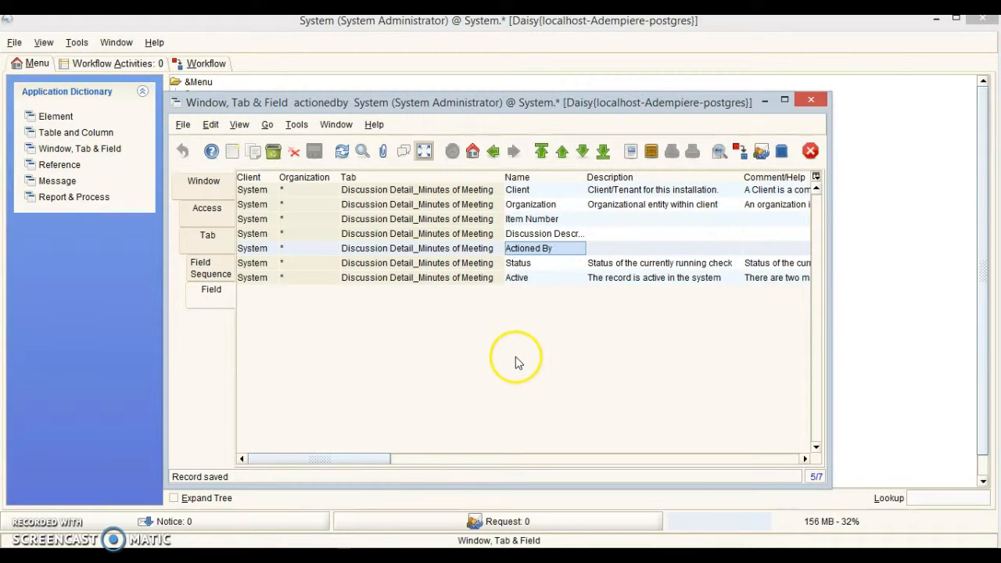
# Capitalise the Participants tab's field names to Participant and Company.
pyautogui.click(208, 236)
pyautogui.click(481, 203)
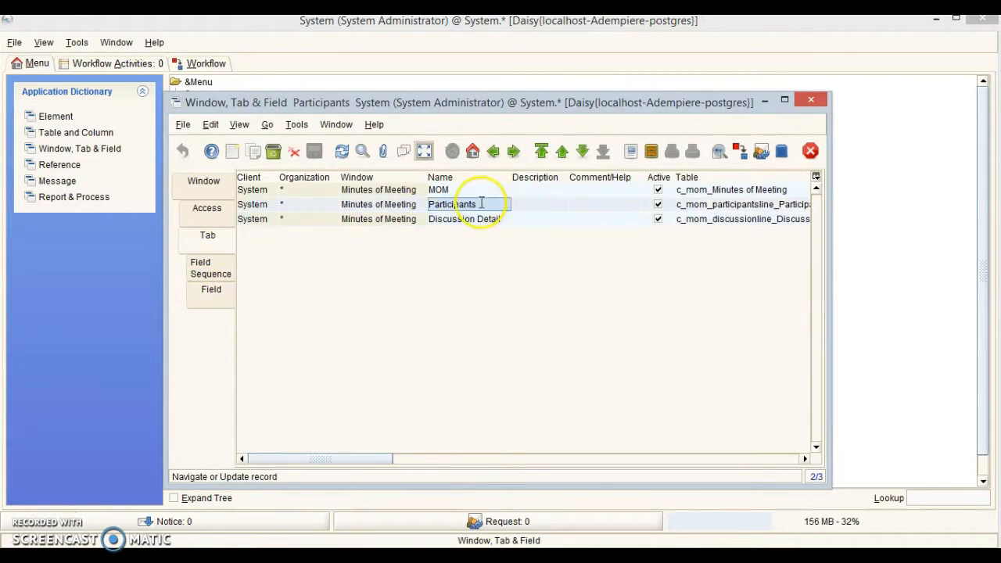
pyautogui.click(209, 291)
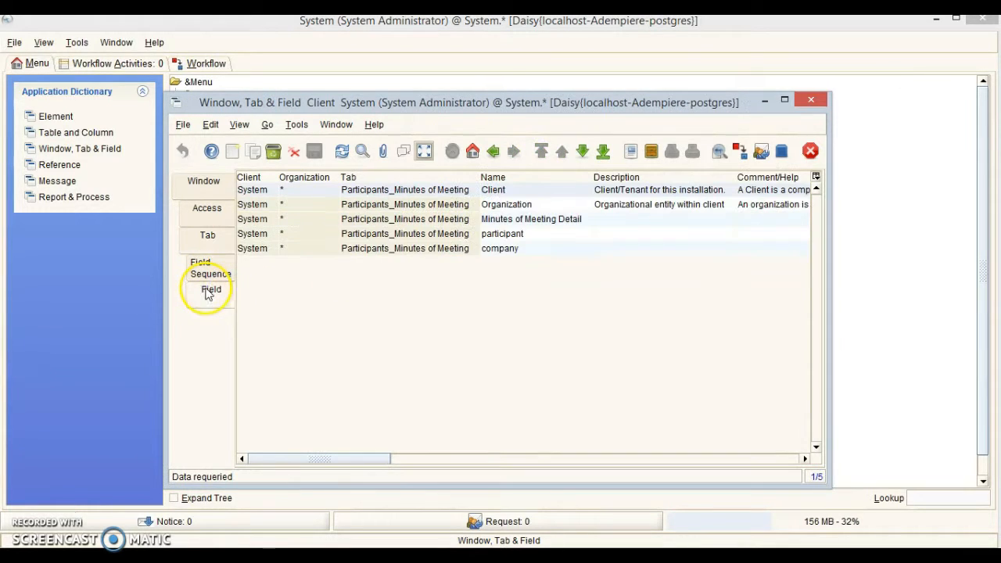
pyautogui.click(543, 233)
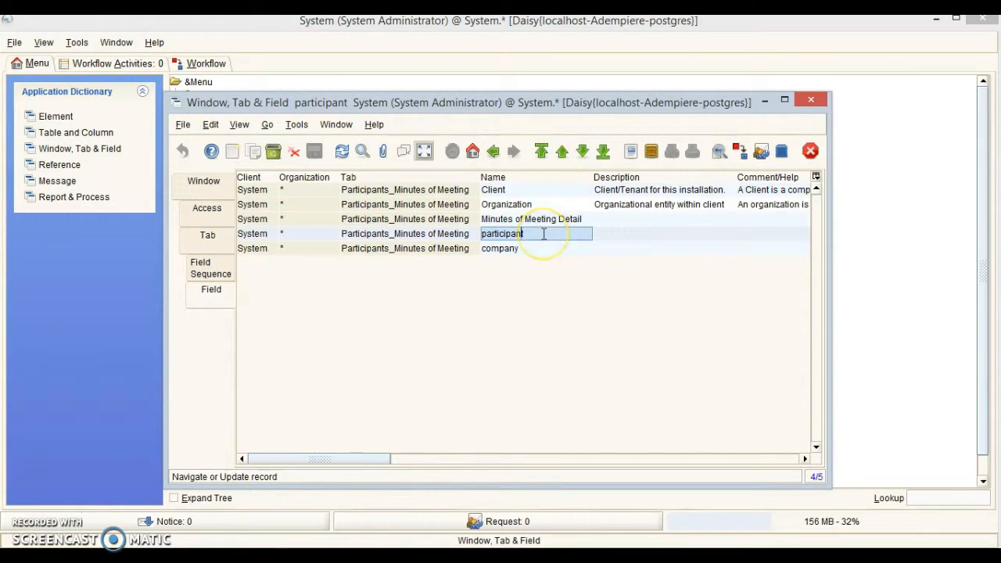
pyautogui.press('BackSpace')
pyautogui.write('P')
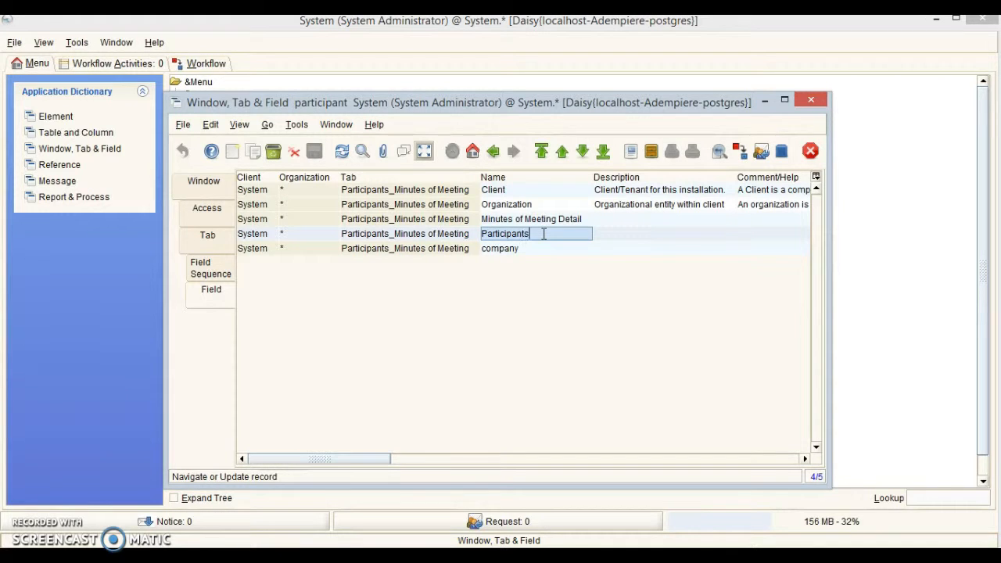
pyautogui.click(531, 249)
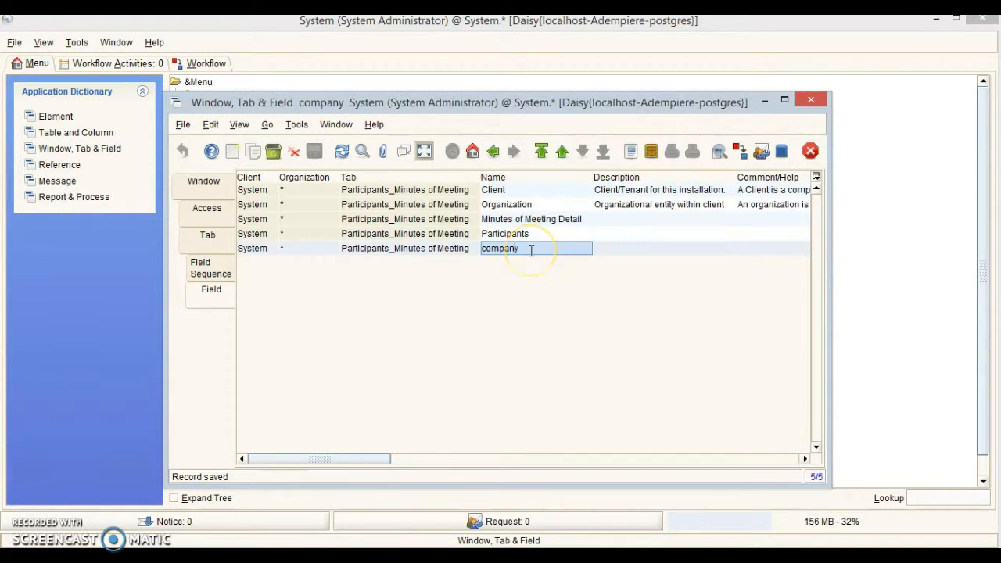
pyautogui.press('Delete')
pyautogui.write('C')
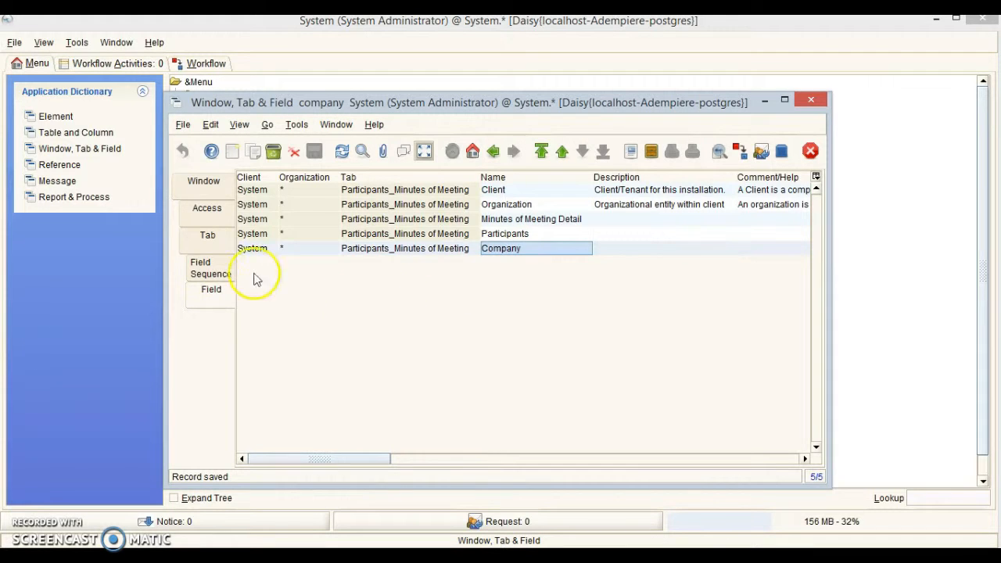
# Capitalise the MOM tab's chairperson and agenda field names to Chairperson and Agenda.
pyautogui.click(209, 244)
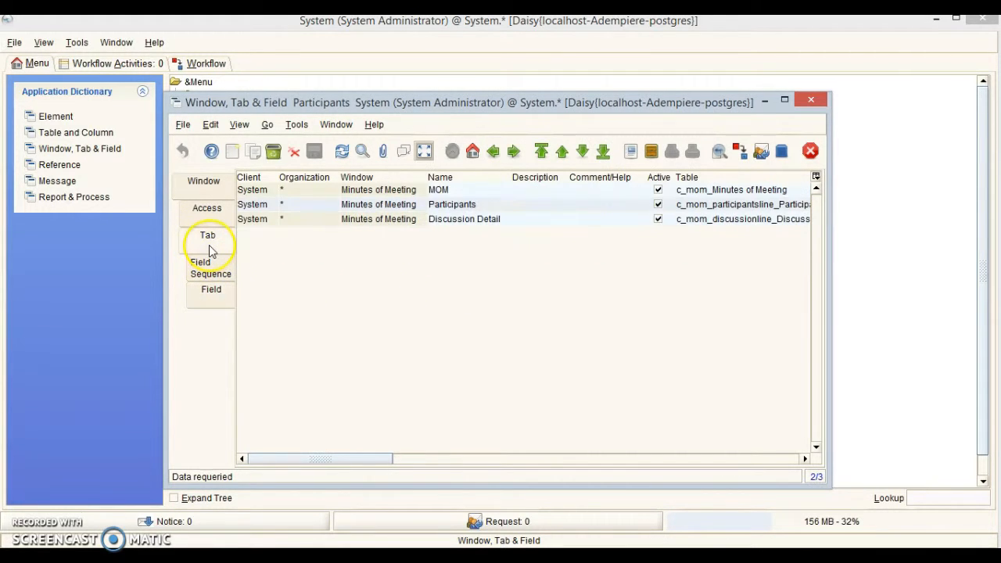
pyautogui.click(470, 189)
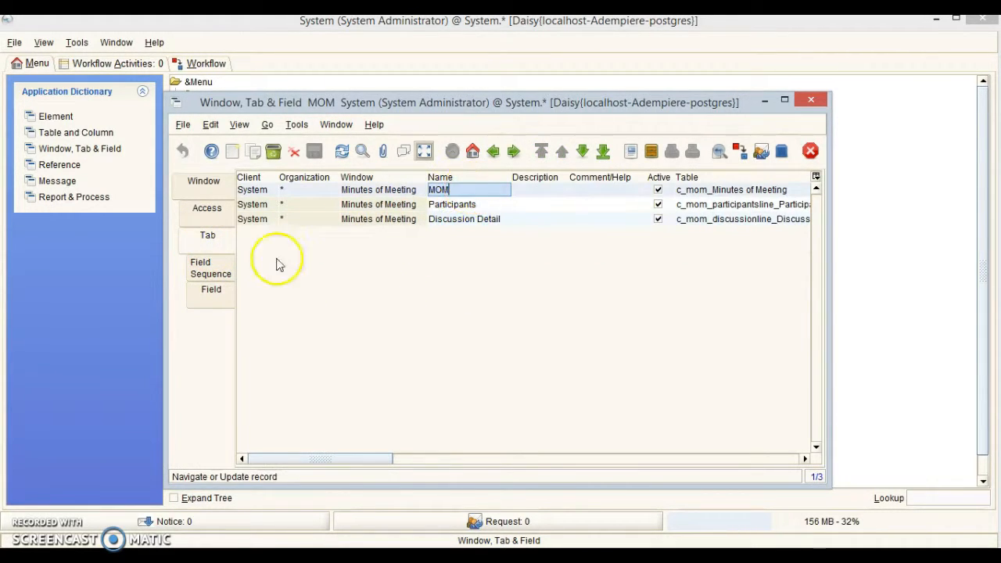
pyautogui.click(210, 292)
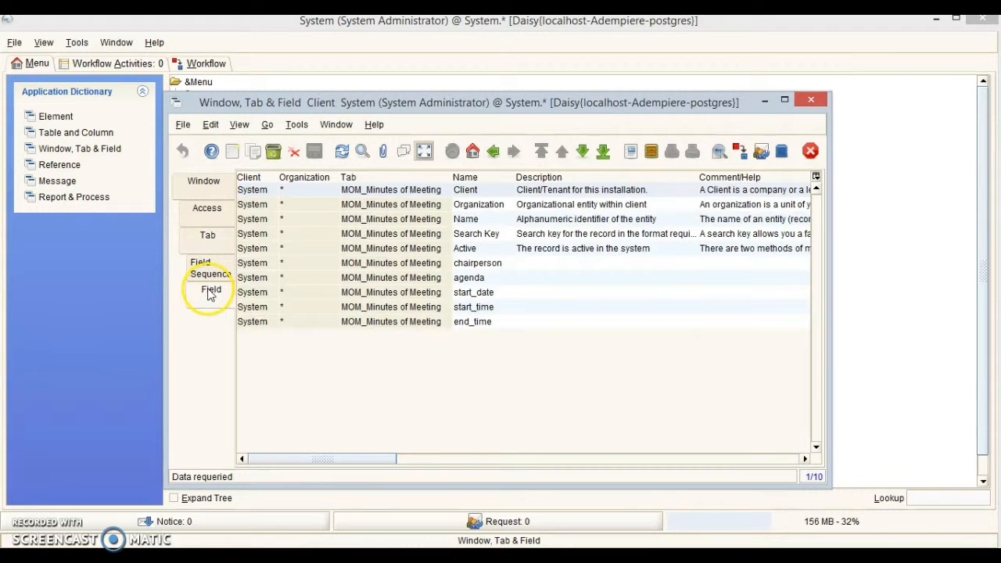
pyautogui.click(502, 264)
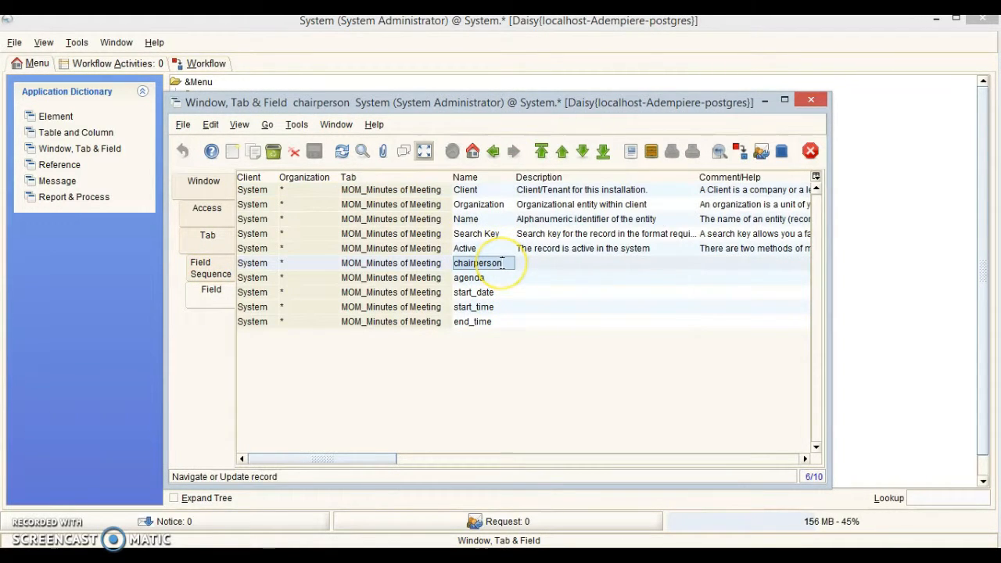
pyautogui.press('Delete')
pyautogui.write('C')
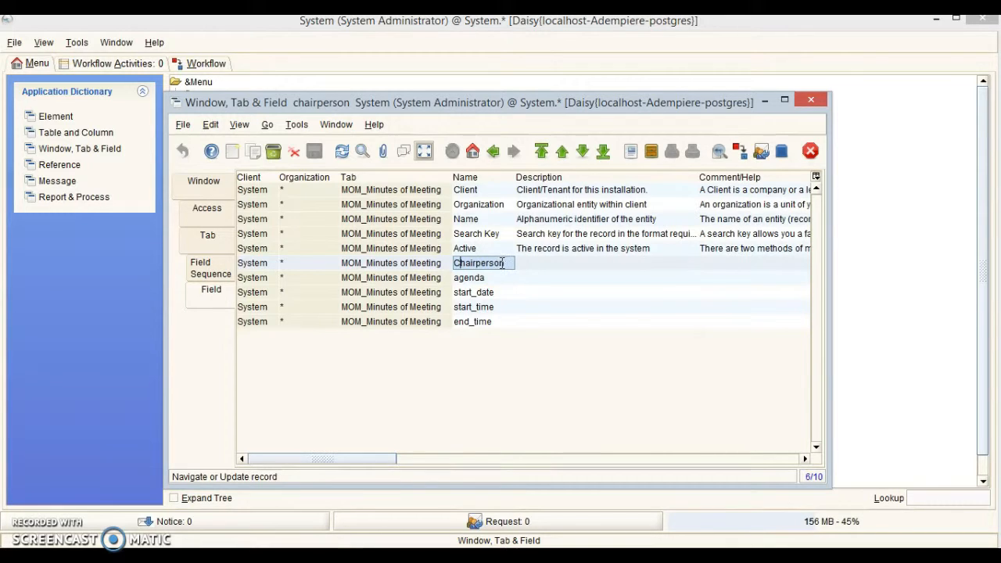
pyautogui.click(488, 278)
pyautogui.press('Home')
pyautogui.press('Delete')
pyautogui.write('A')
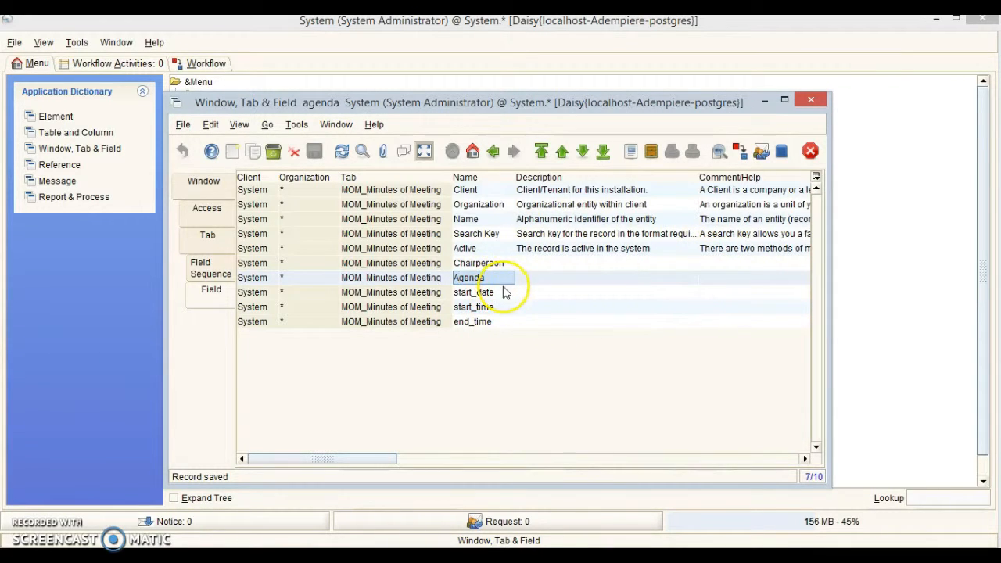
# Rename start_date, start_time and end_time to Start Date, Start Time and End Time, then close the editor.
pyautogui.click(478, 292)
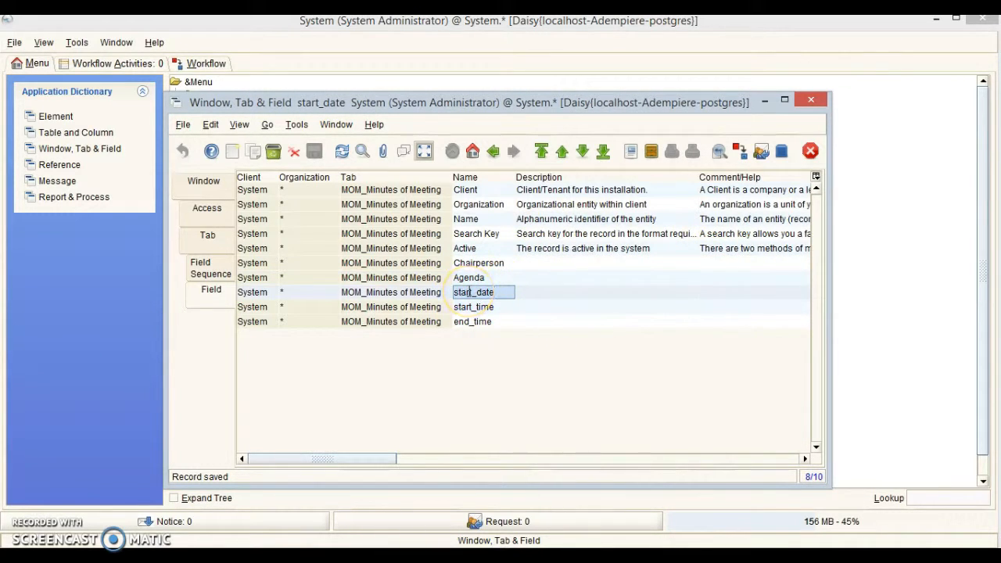
pyautogui.doubleClick(470, 292)
pyautogui.write('St')
pyautogui.click(482, 307)
pyautogui.press('Home')
pyautogui.hotkey('shift', 'End')
pyautogui.write('Start Time')
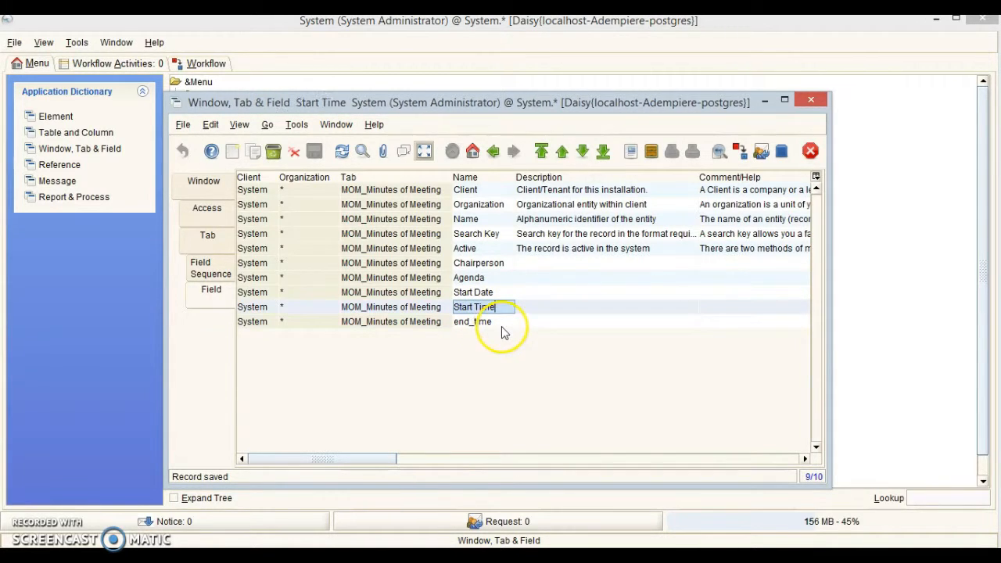
pyautogui.click(502, 323)
pyautogui.hotkey('shift', 'Home')
pyautogui.write('En')
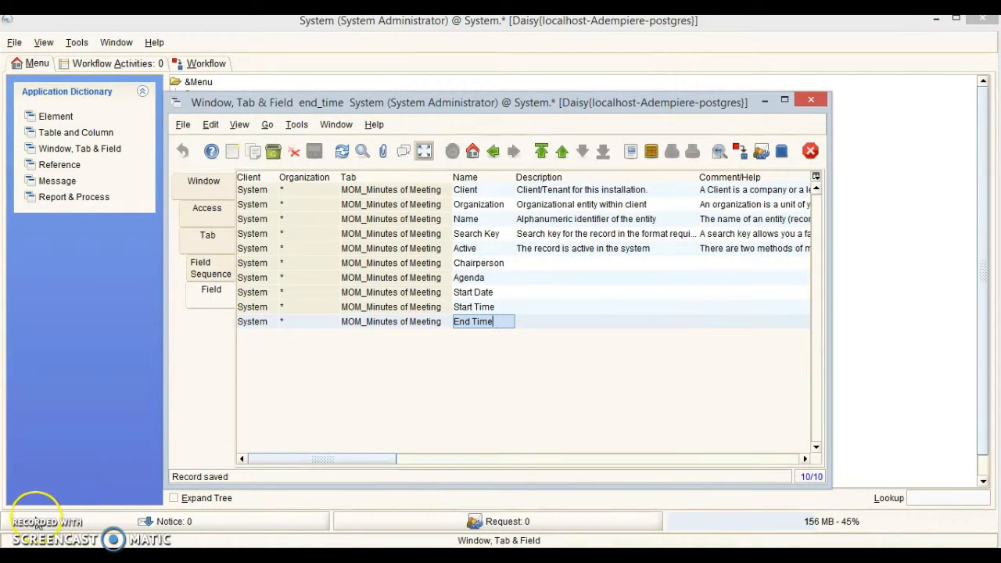
pyautogui.click(811, 100)
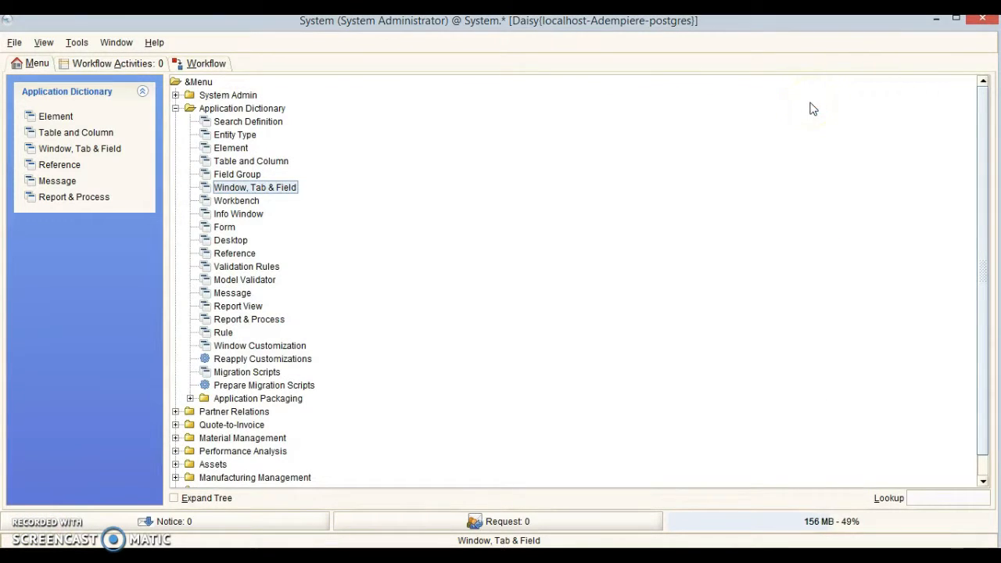
# Open the Menu window under System Admin > General Rules > System Rules.
pyautogui.click(176, 109)
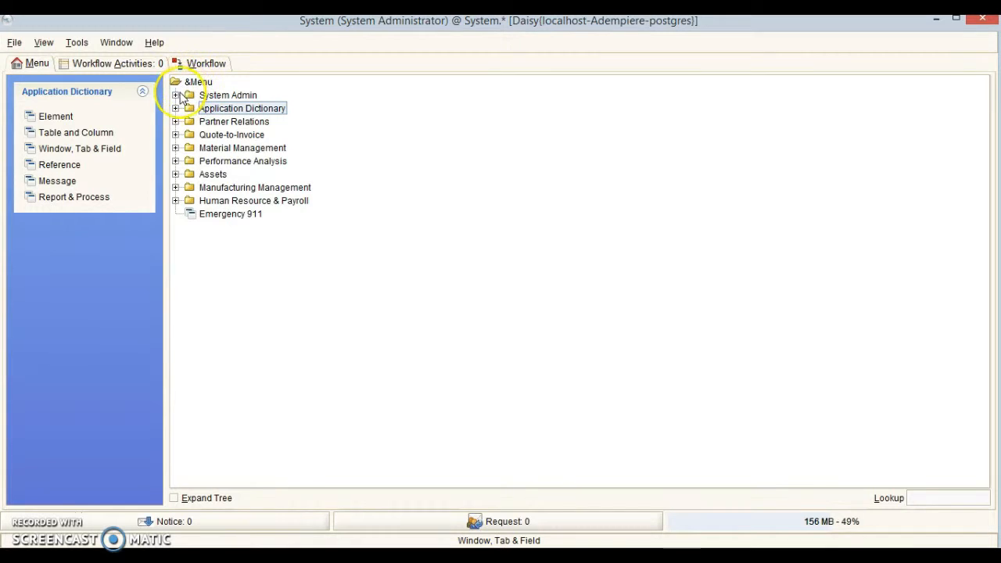
pyautogui.click(175, 94)
pyautogui.click(190, 108)
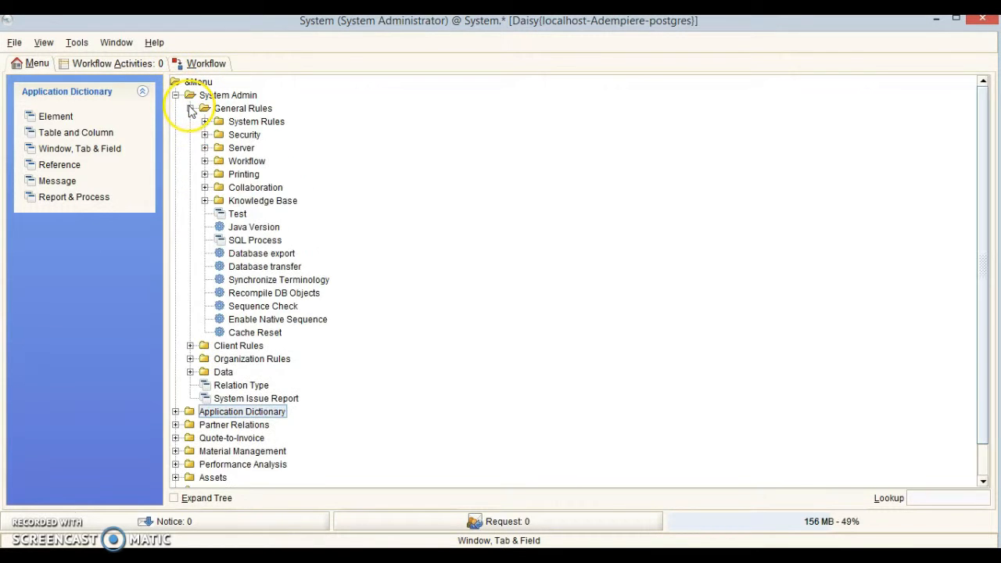
pyautogui.click(204, 122)
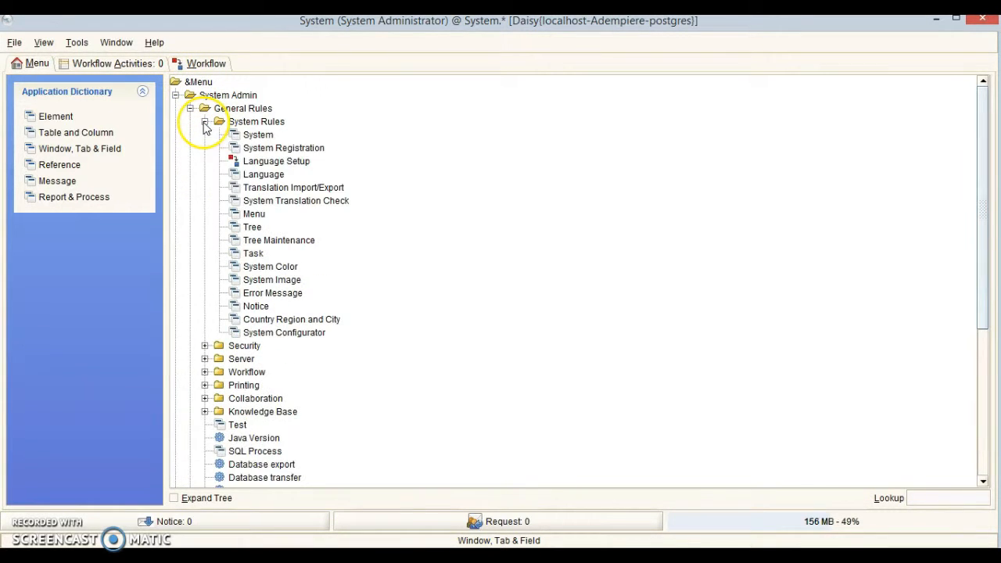
pyautogui.click(252, 213)
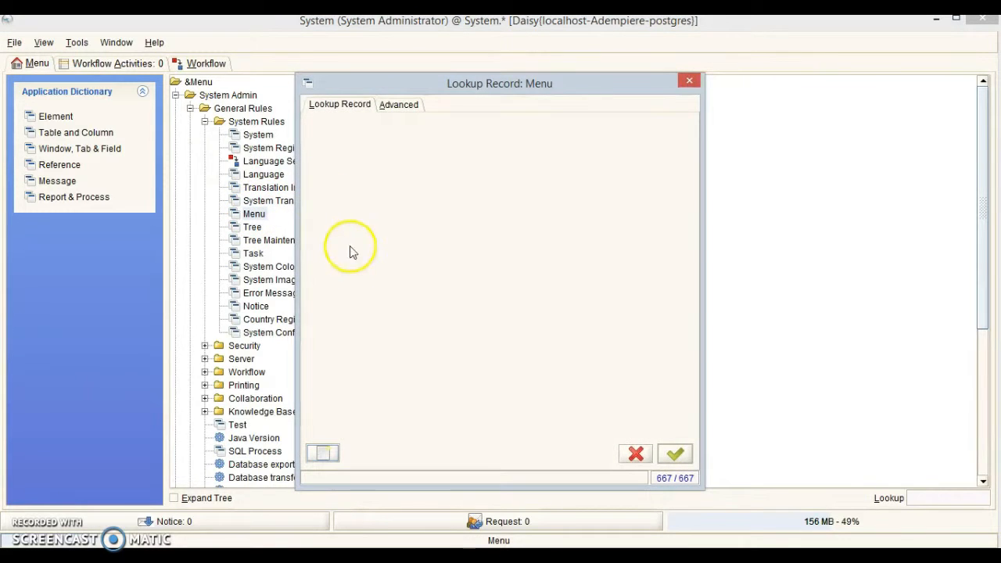
# Start a new menu record with name and description 'Minutes of Meeting'.
pyautogui.click(322, 453)
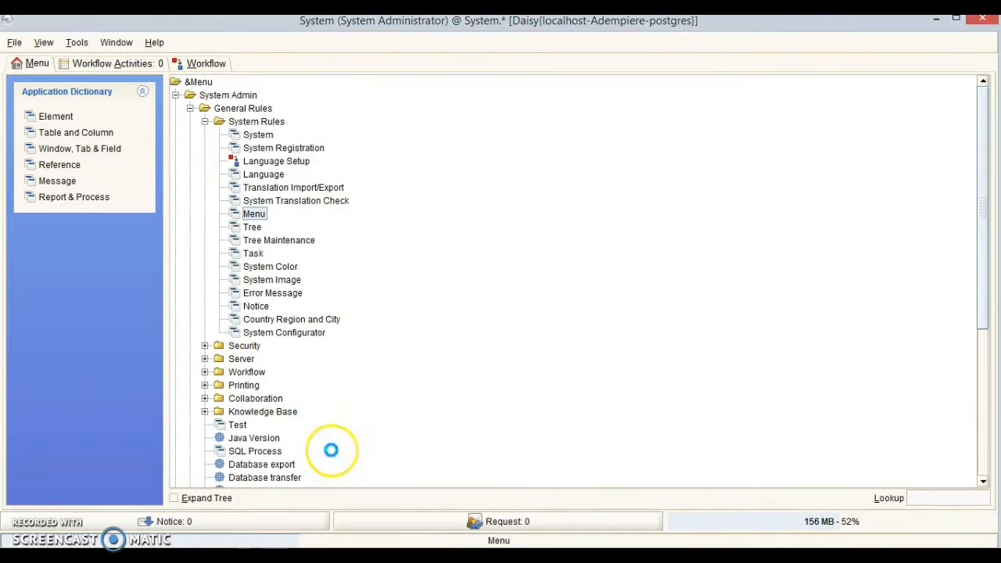
pyautogui.click(476, 199)
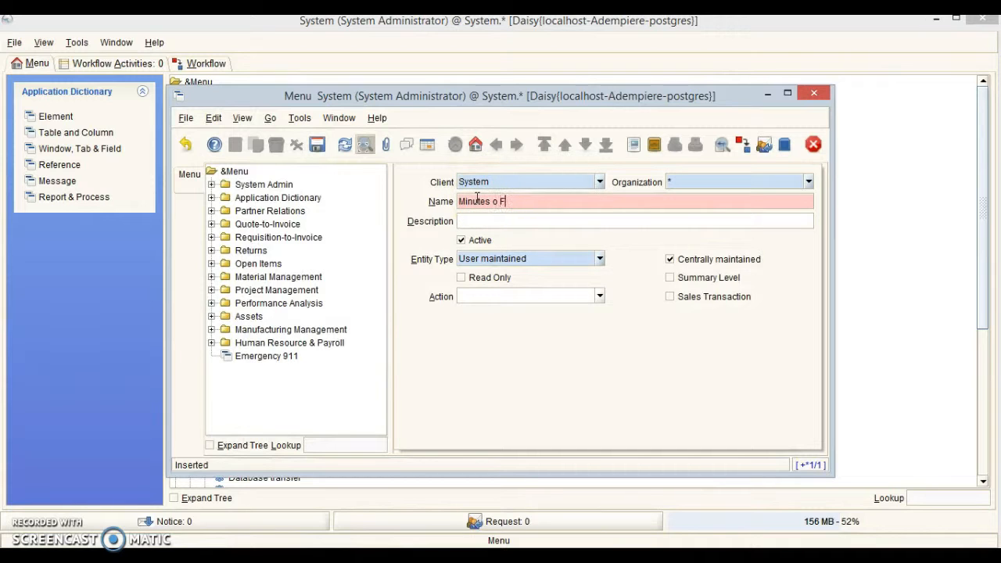
pyautogui.write('Minutes of Meeting')
pyautogui.press('Tab')
pyautogui.write('Minutes ')
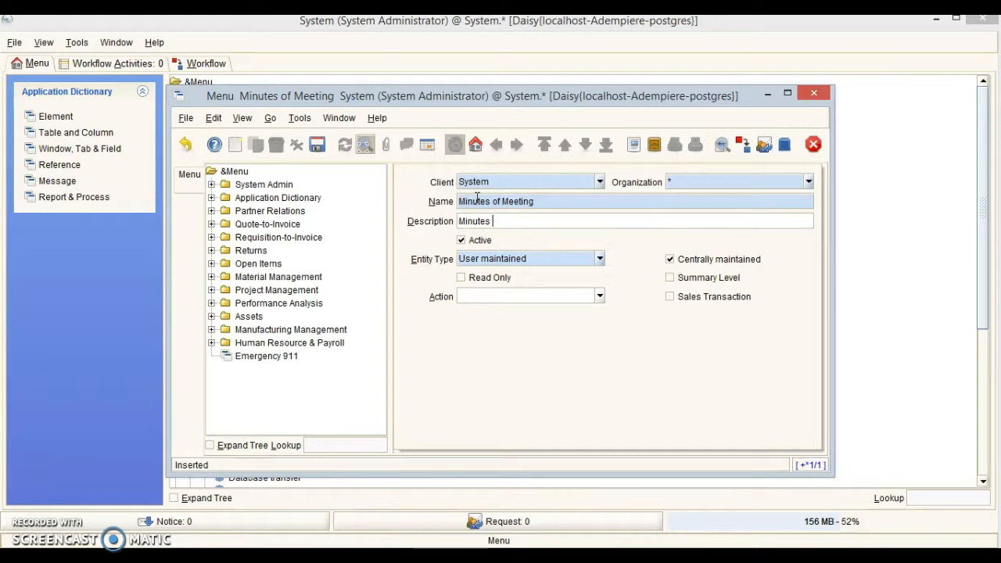
pyautogui.write('of Meeting')
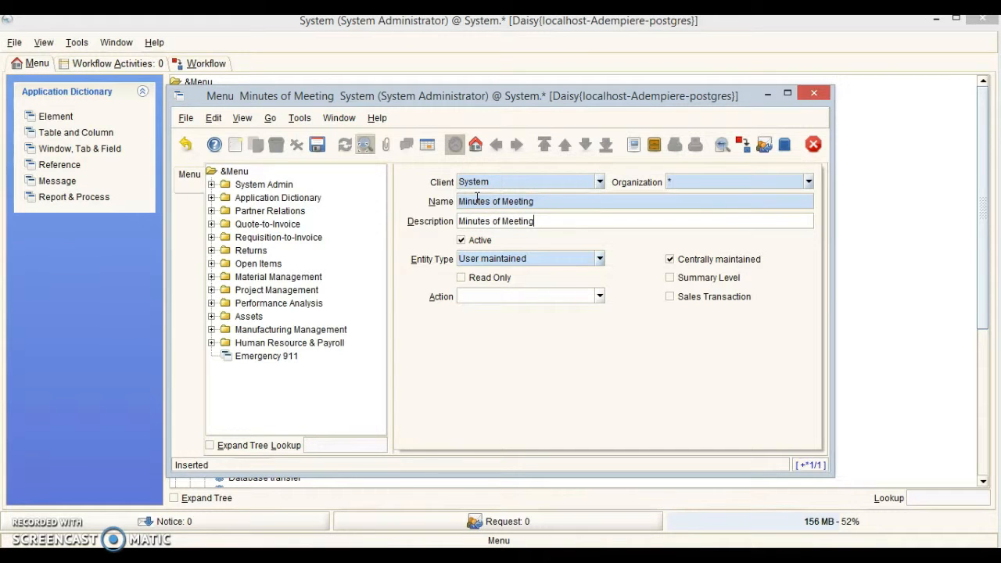
# Set the entry's action to Window, link the Minutes of Meeting window, save, and close.
pyautogui.click(599, 295)
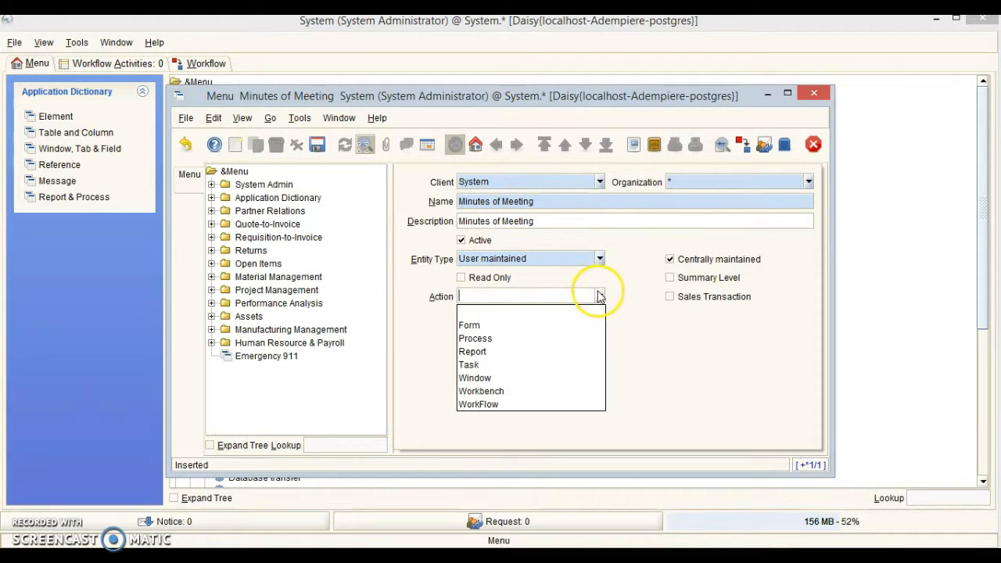
pyautogui.click(547, 377)
pyautogui.click(599, 316)
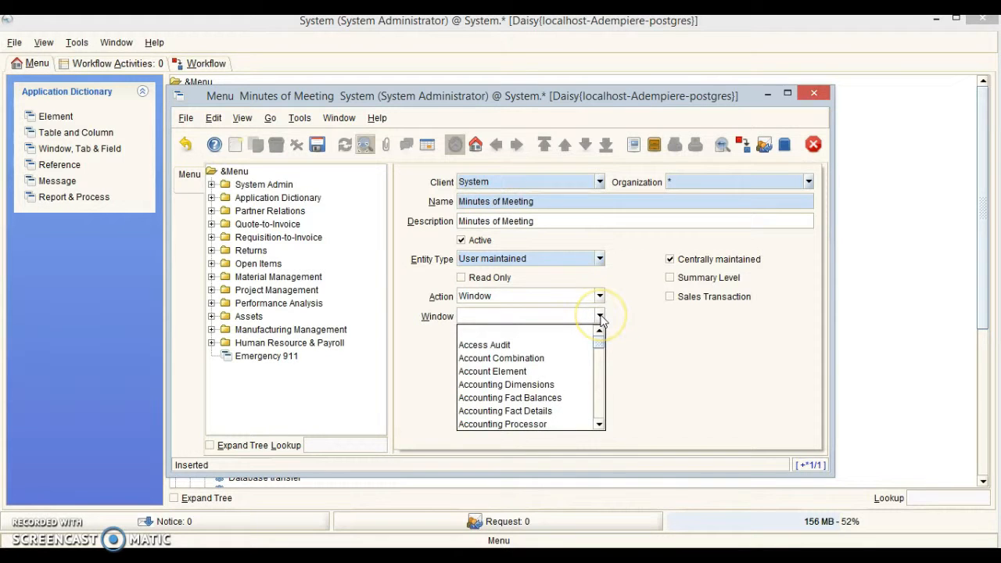
pyautogui.write('Minutes of Meeting')
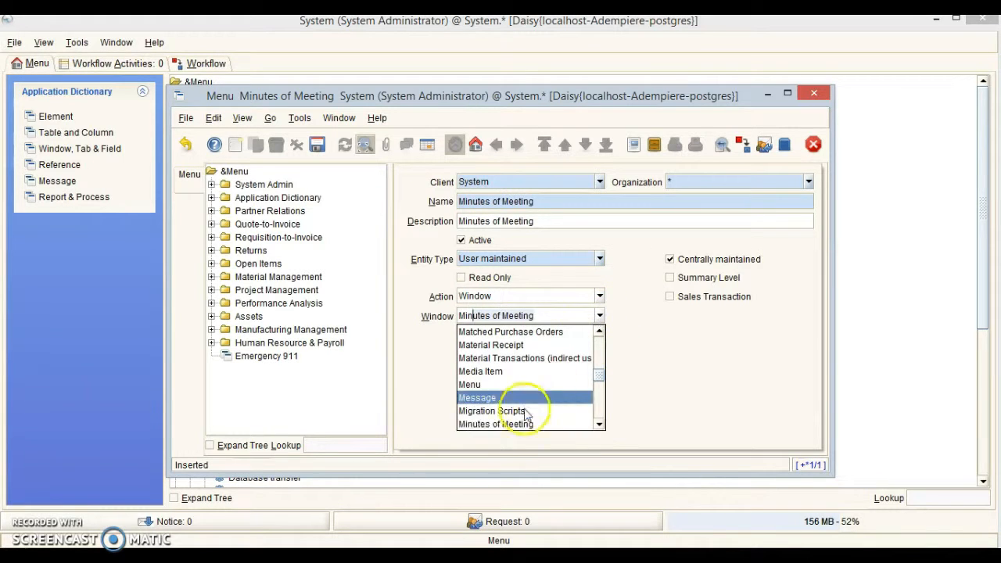
pyautogui.click(509, 426)
pyautogui.click(317, 145)
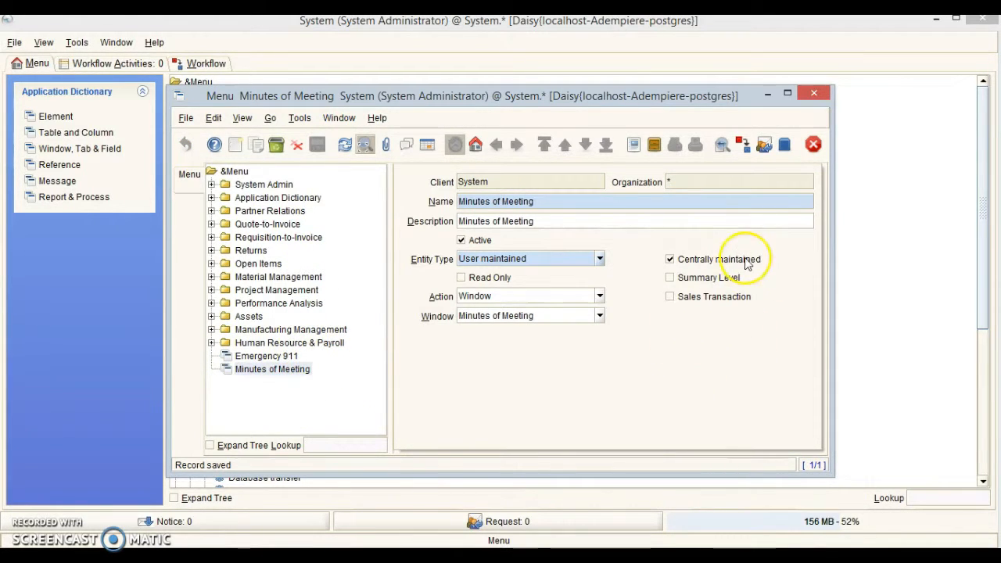
pyautogui.click(814, 95)
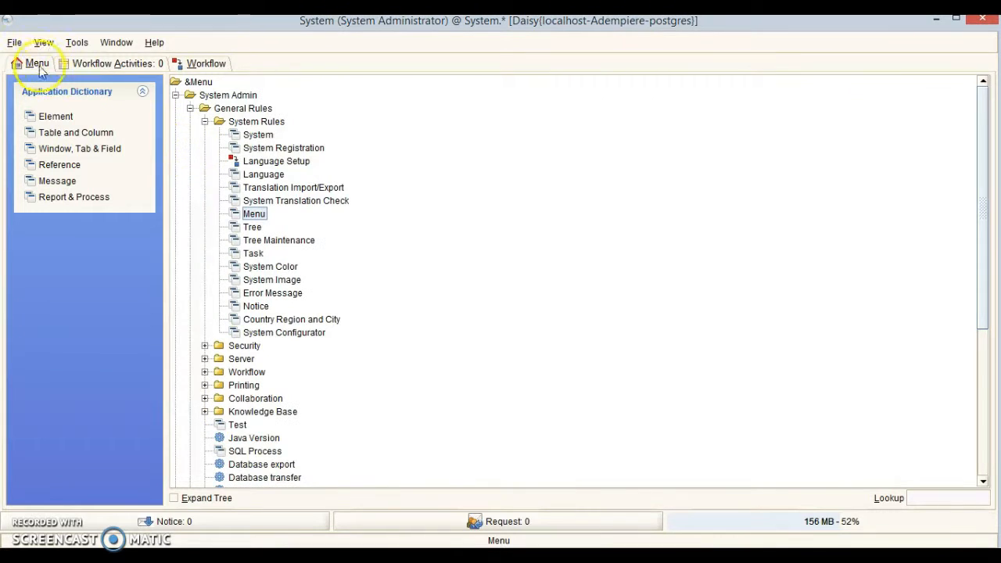
# Log out of the System session and sign in as GardenAdmin with its password.
pyautogui.click(14, 43)
pyautogui.click(37, 100)
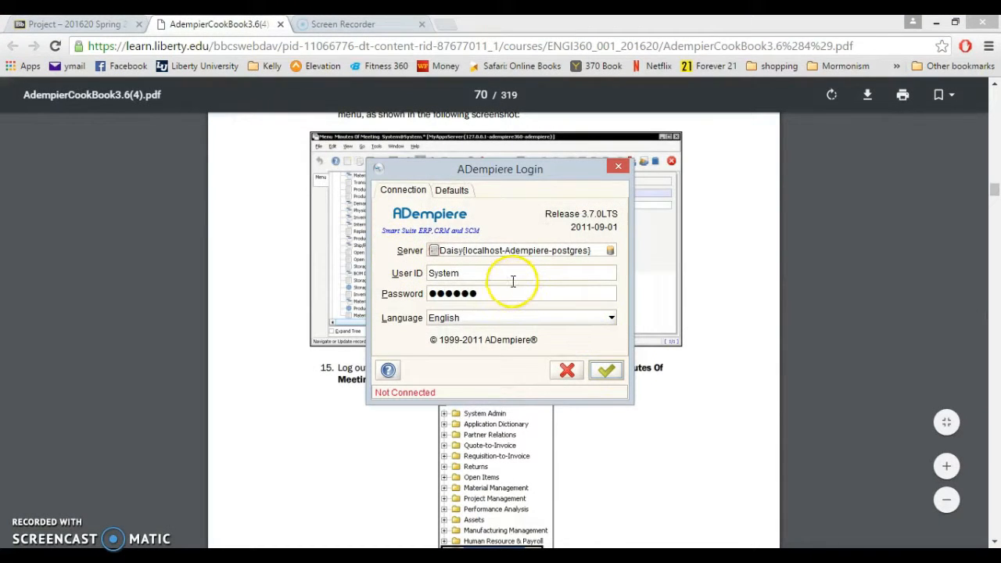
pyautogui.doubleClick(513, 280)
pyautogui.write('GardenAdmin')
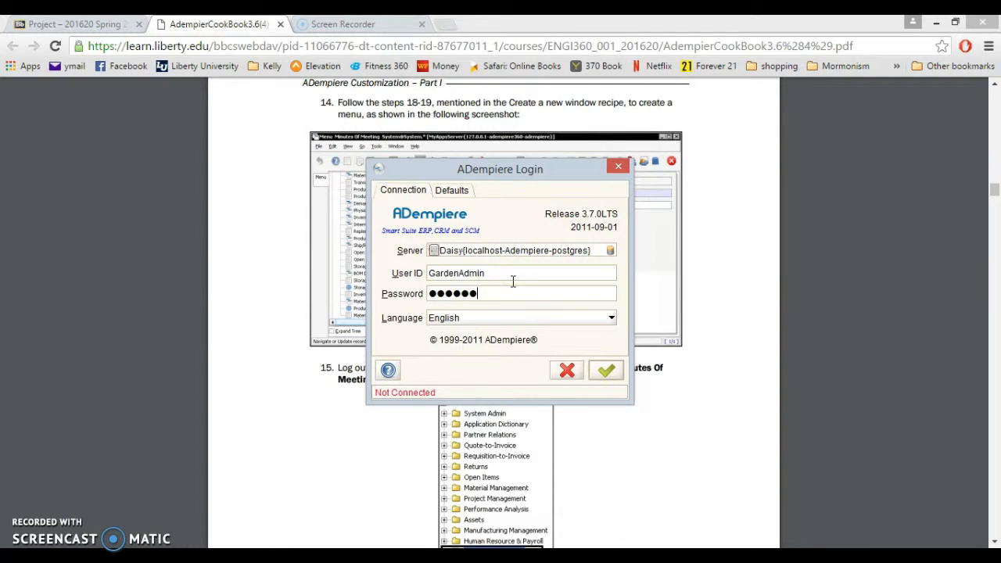
pyautogui.write('●')
pyautogui.click(606, 370)
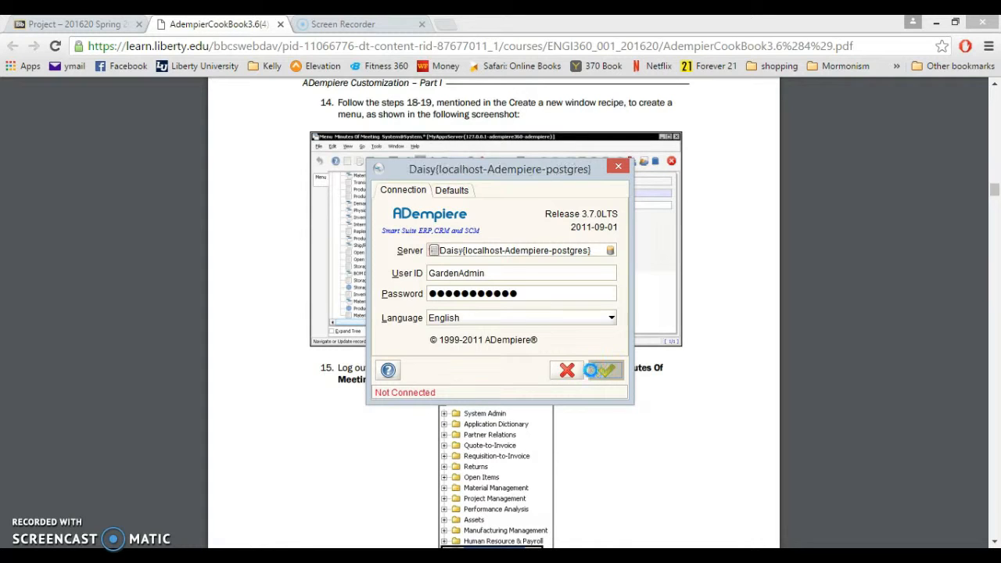
# Accept the GardenWorld Admin login defaults and decline the database migration prompt.
pyautogui.click(606, 373)
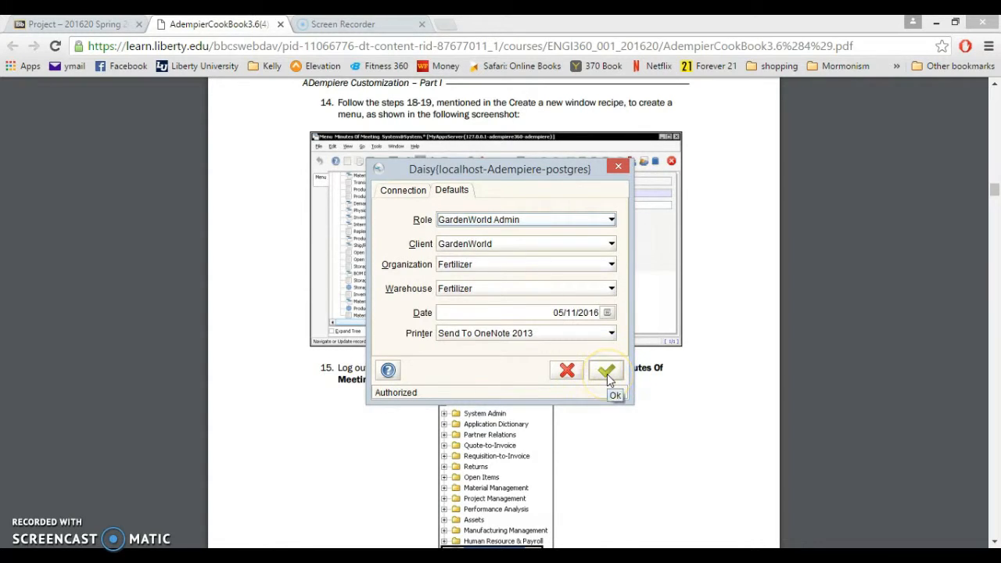
pyautogui.click(607, 373)
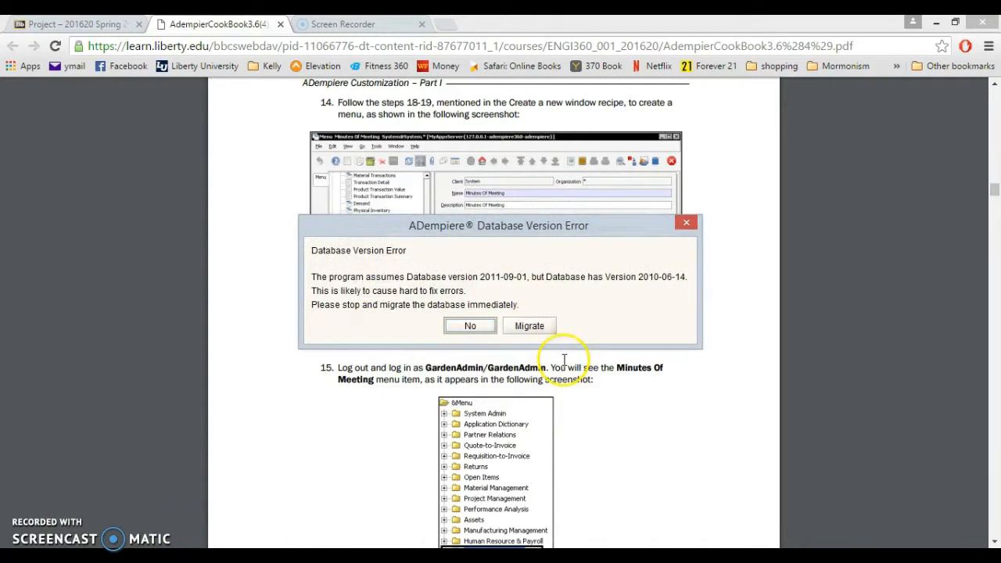
pyautogui.click(469, 327)
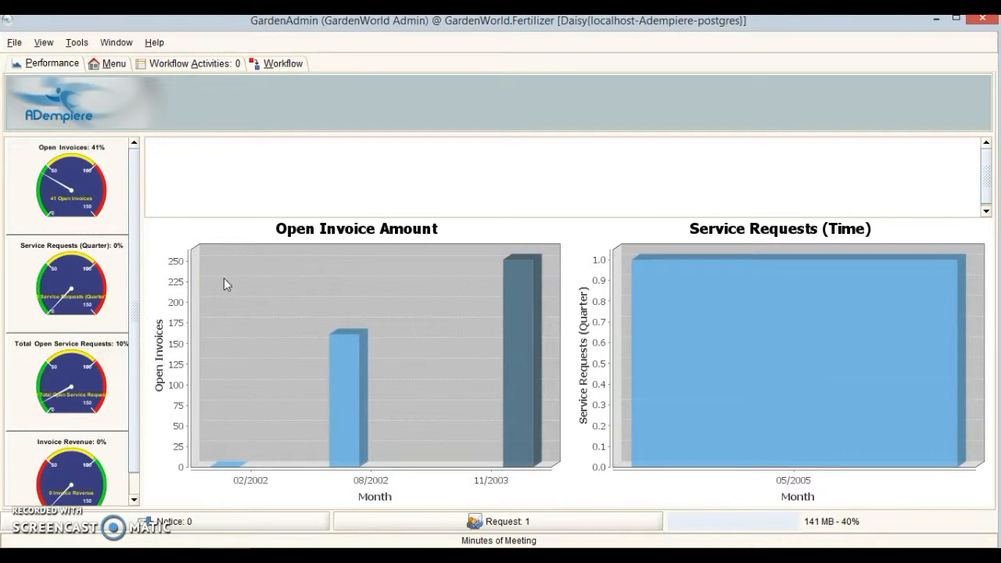
# View meeting 20100522_MOM_001, its participant and Clarification discussion item, each in form view.
pyautogui.click(112, 66)
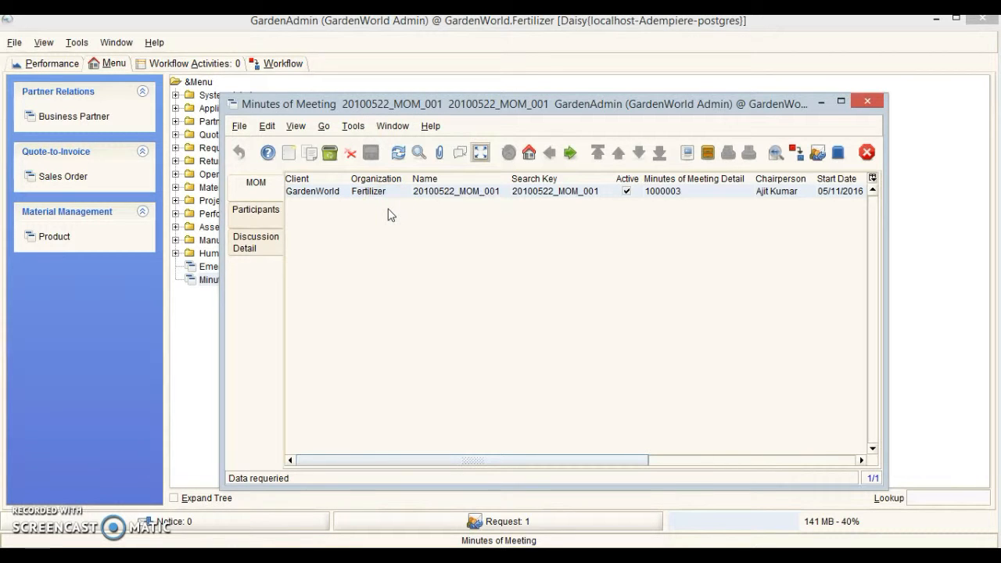
pyautogui.click(481, 153)
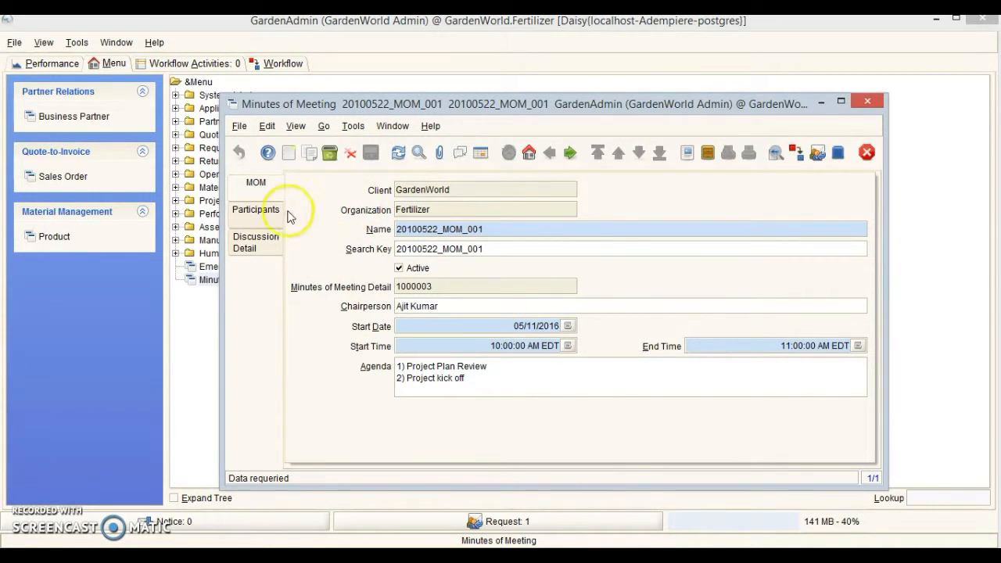
pyautogui.click(258, 210)
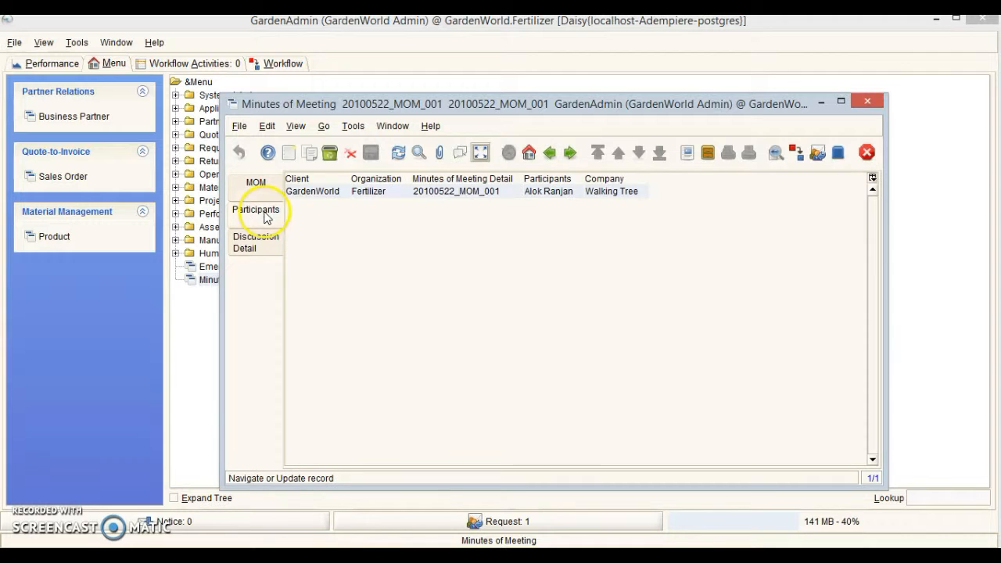
pyautogui.click(480, 153)
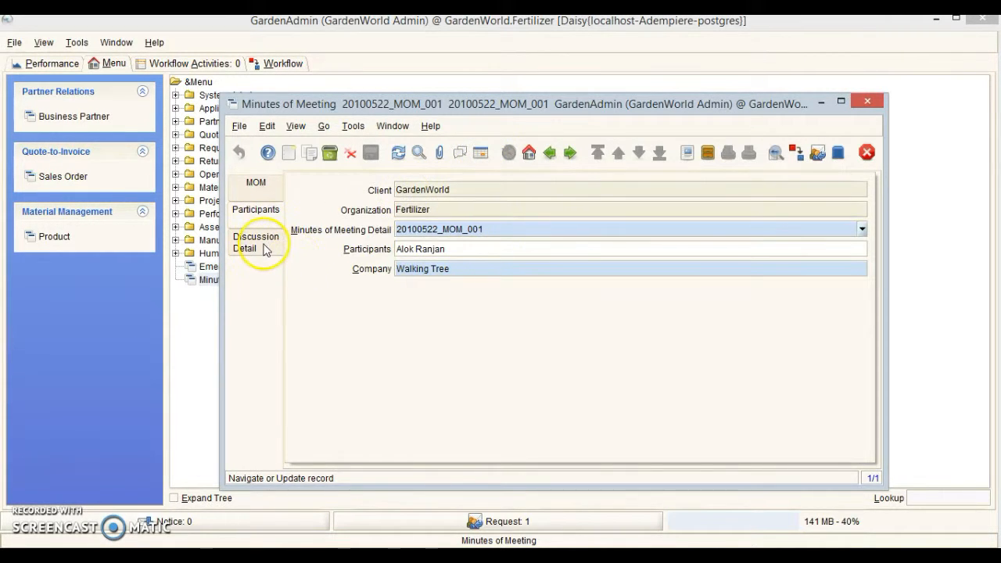
pyautogui.click(262, 243)
pyautogui.click(480, 154)
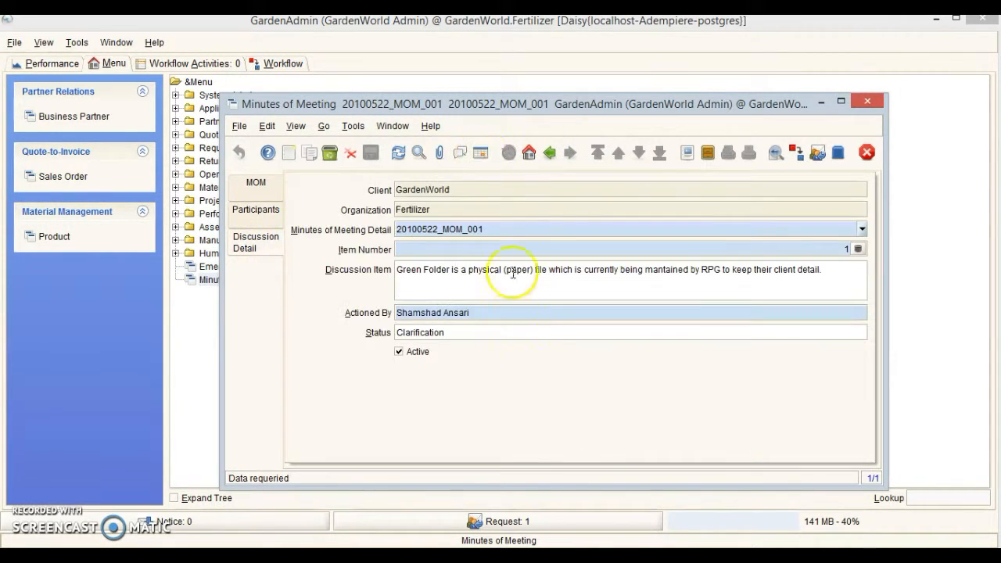